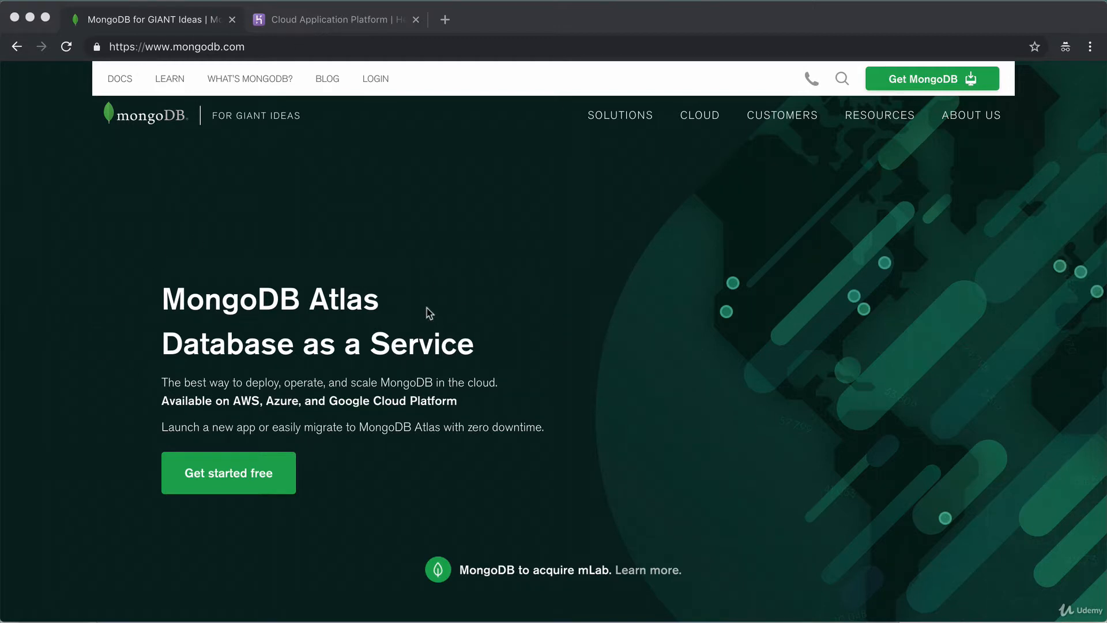
# Register a free Atlas account with your e-mail, first and last name, and a password.
pyautogui.click(958, 81)
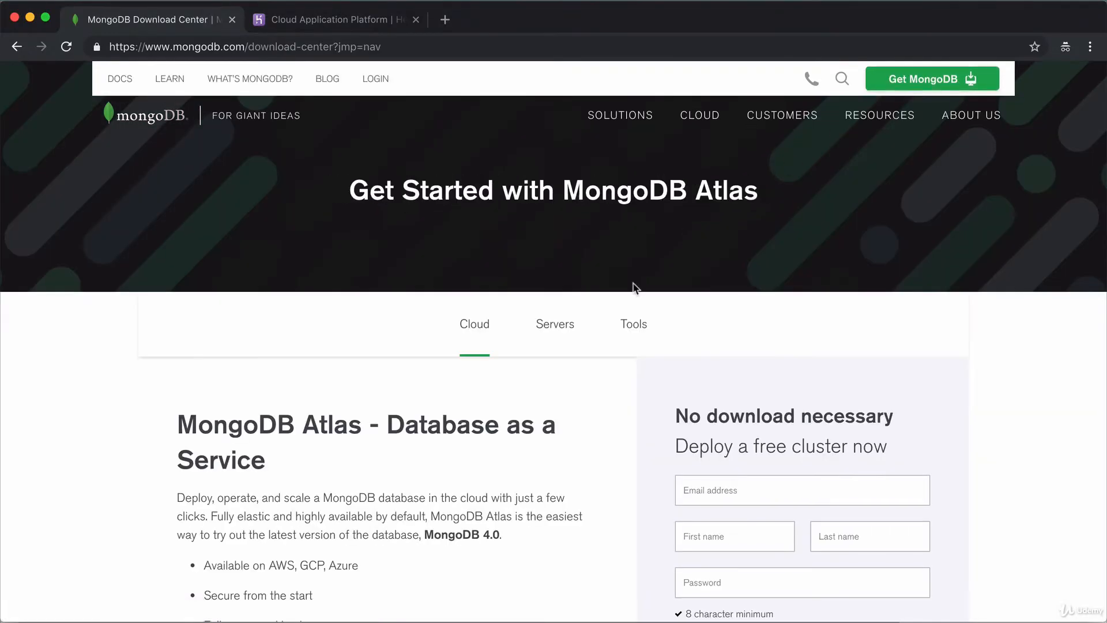
pyautogui.scroll(-3, 580, 327)
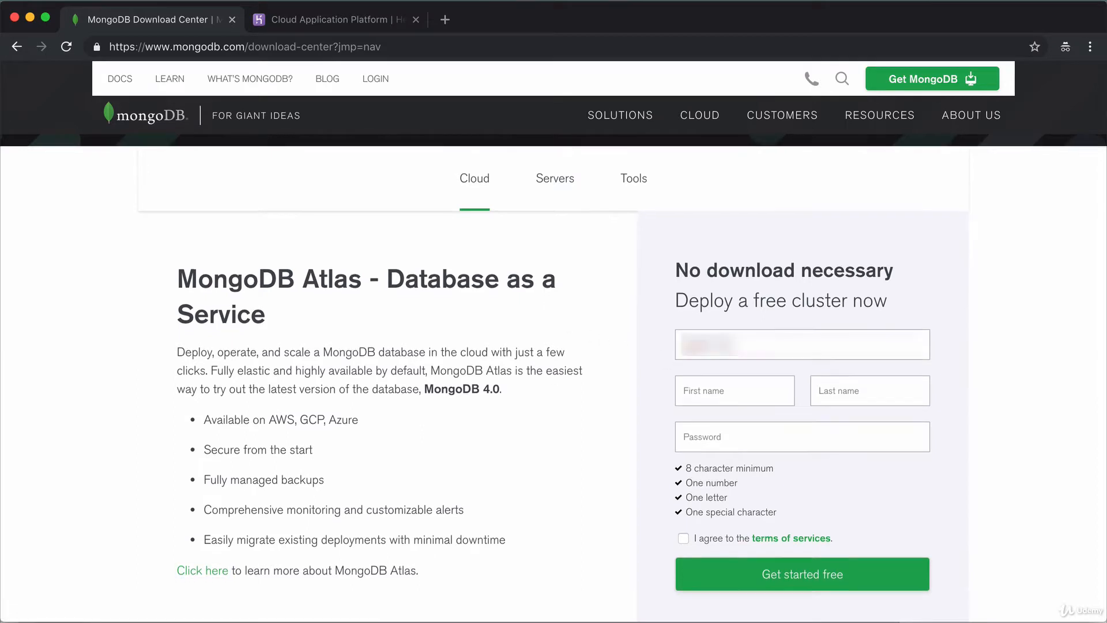
pyautogui.write('Angela')
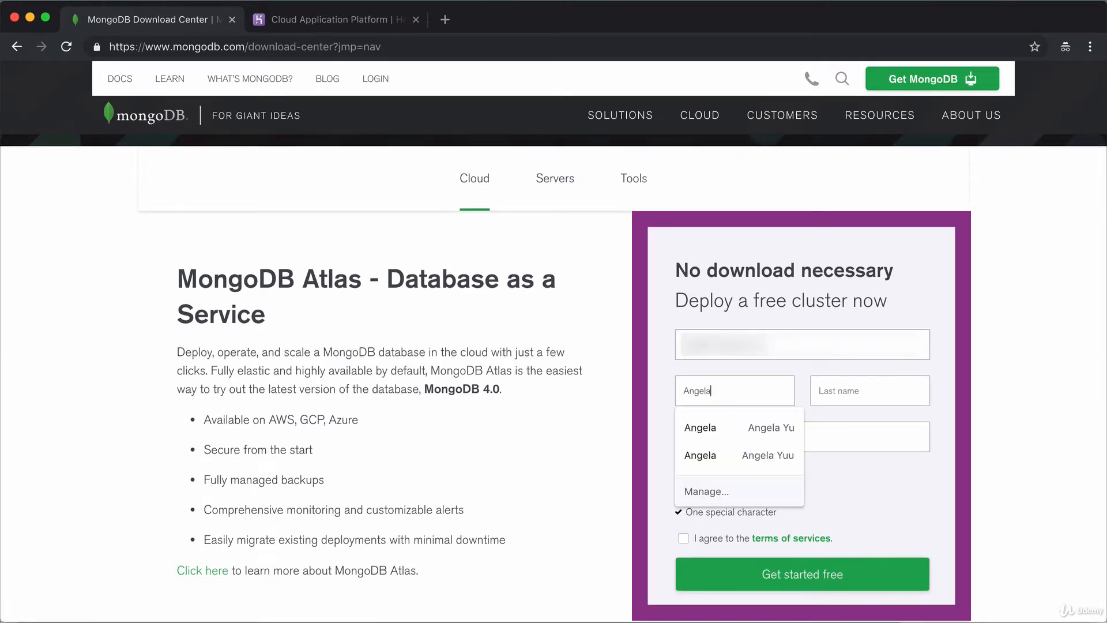
pyautogui.press('Tab')
pyautogui.write('Yu')
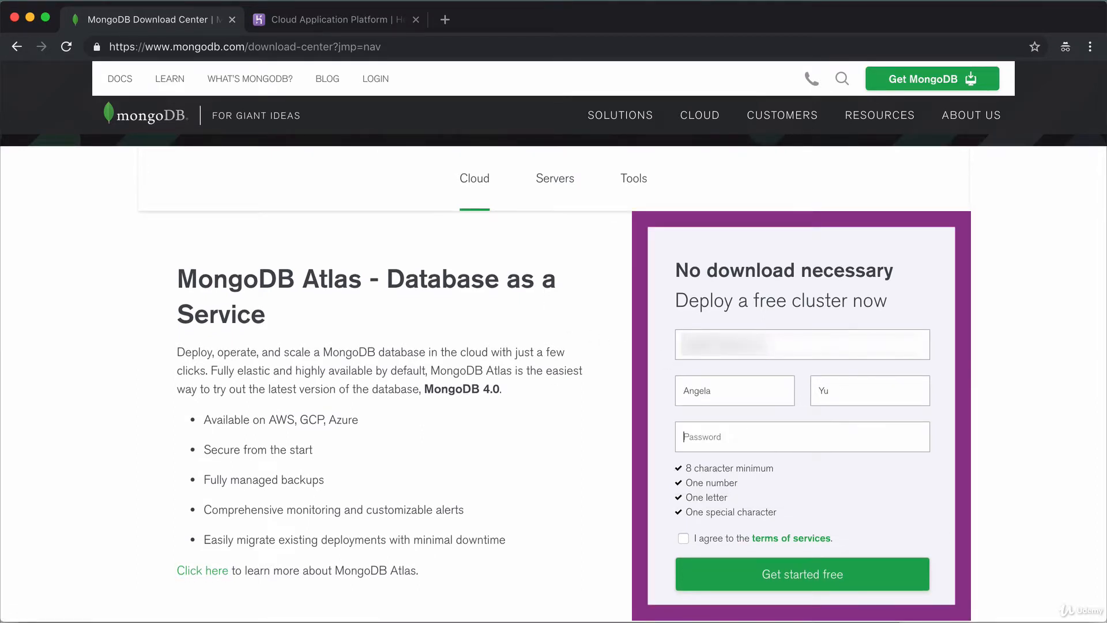
pyautogui.write('*********')
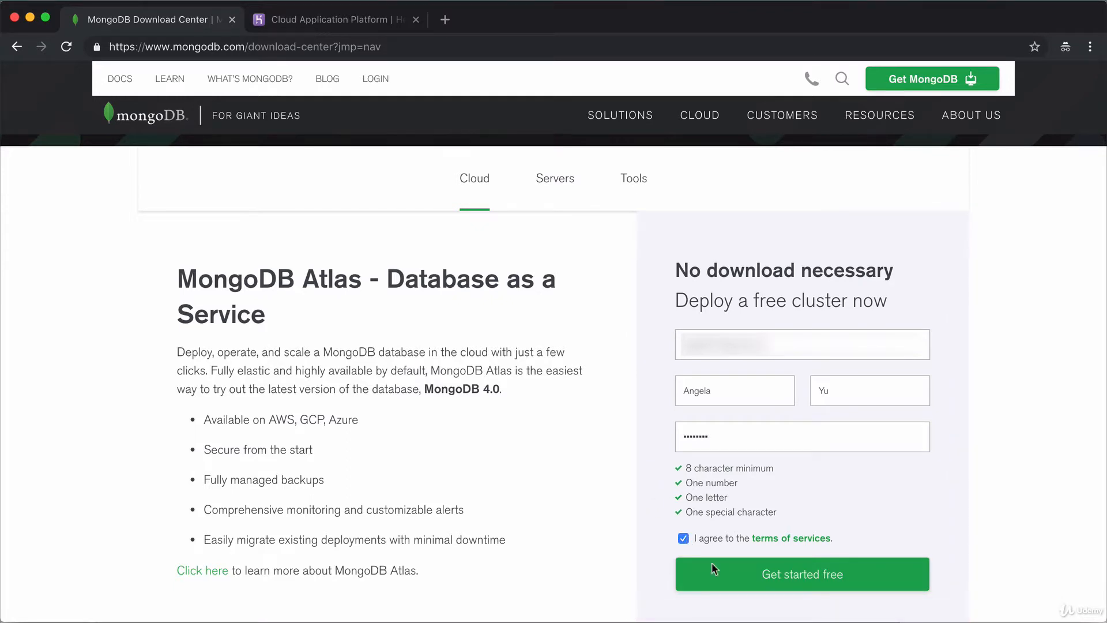
pyautogui.click(713, 567)
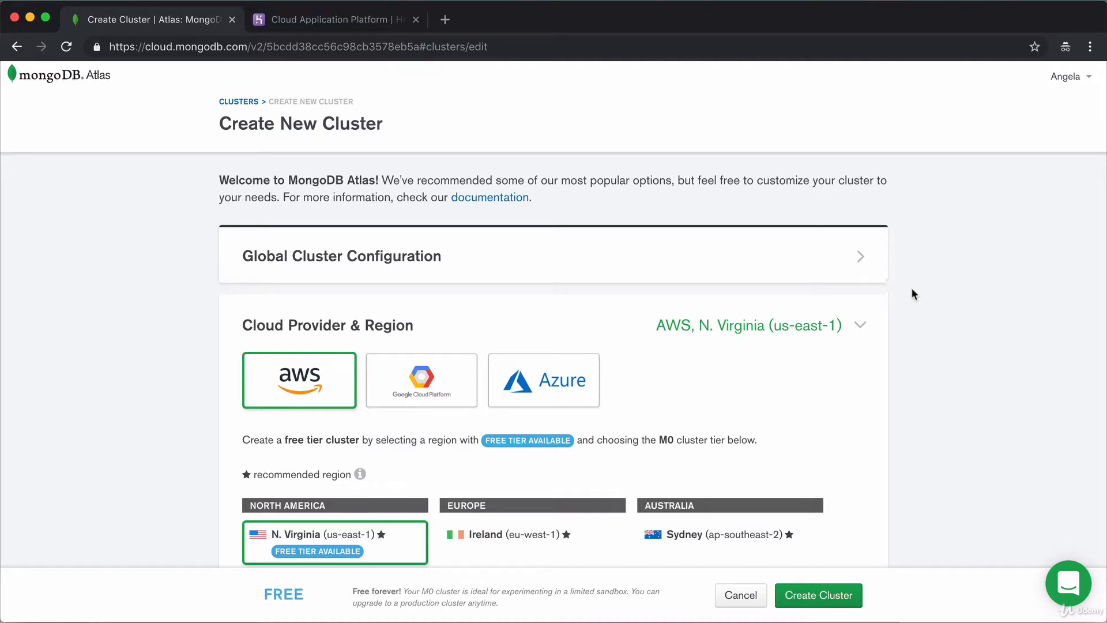
# Compare Google Cloud and Azure, then keep AWS N. Virginia as the cluster provider.
pyautogui.scroll(-2, 943, 351)
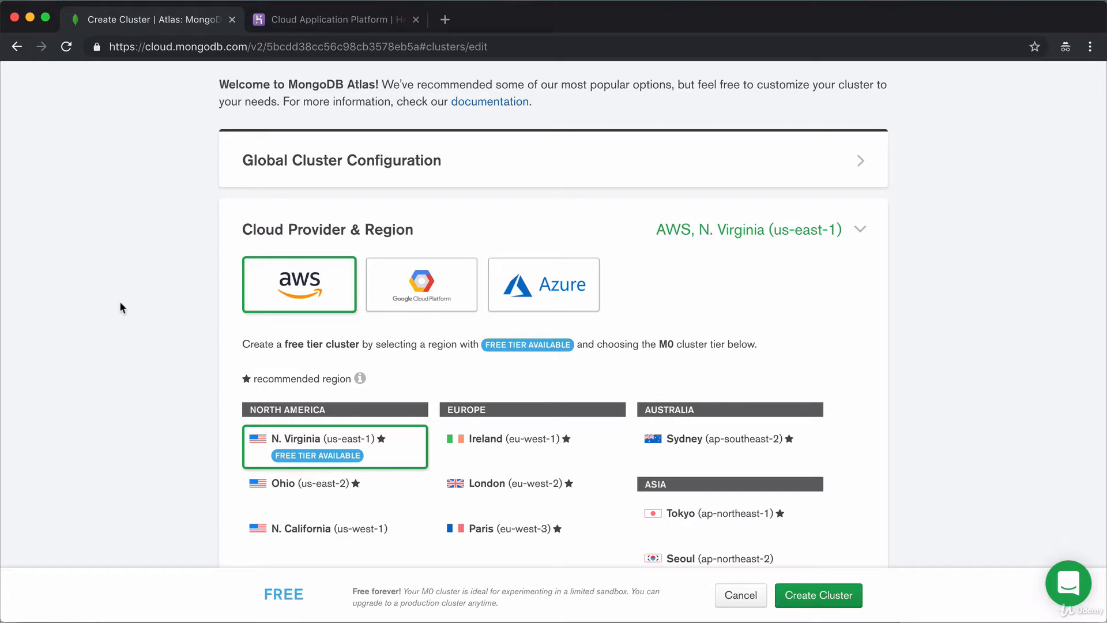
pyautogui.scroll(-1, 340, 268)
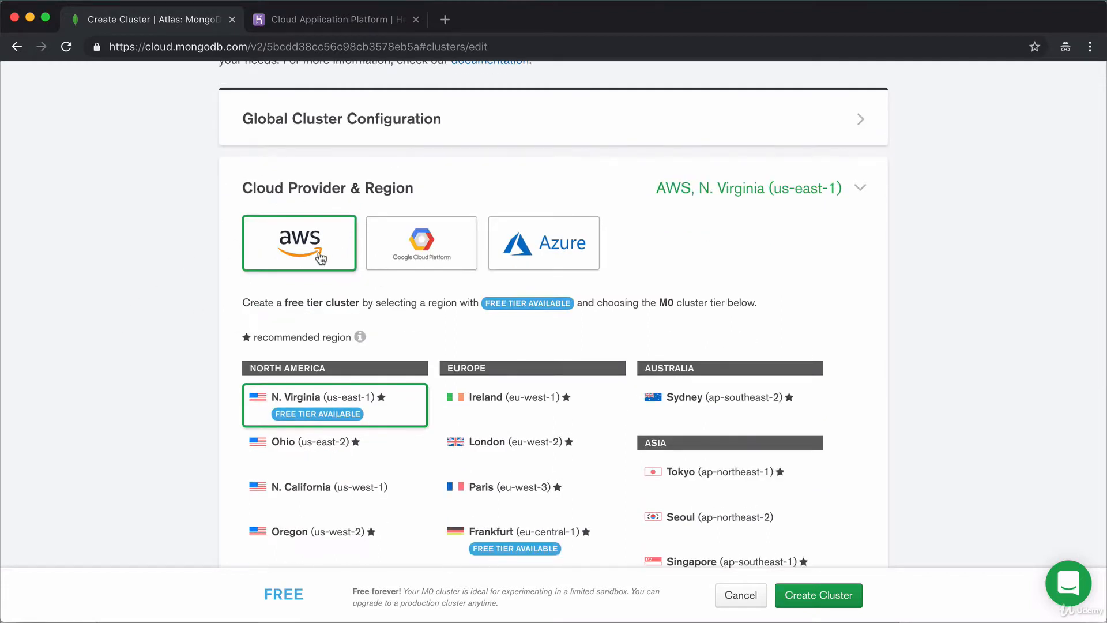
pyautogui.click(406, 242)
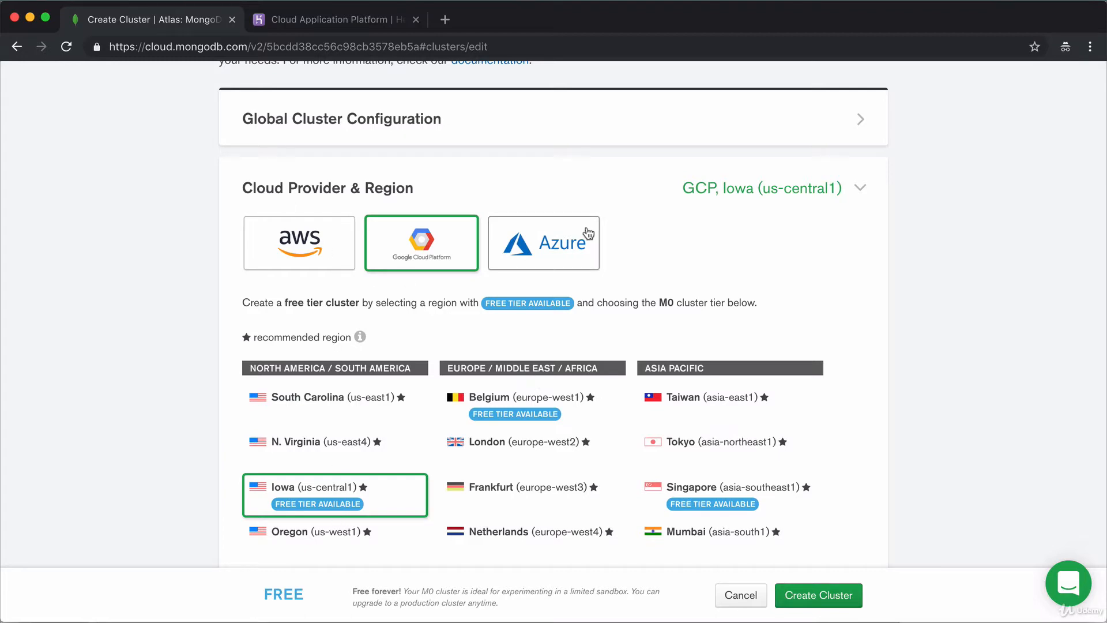
pyautogui.click(533, 253)
pyautogui.click(299, 245)
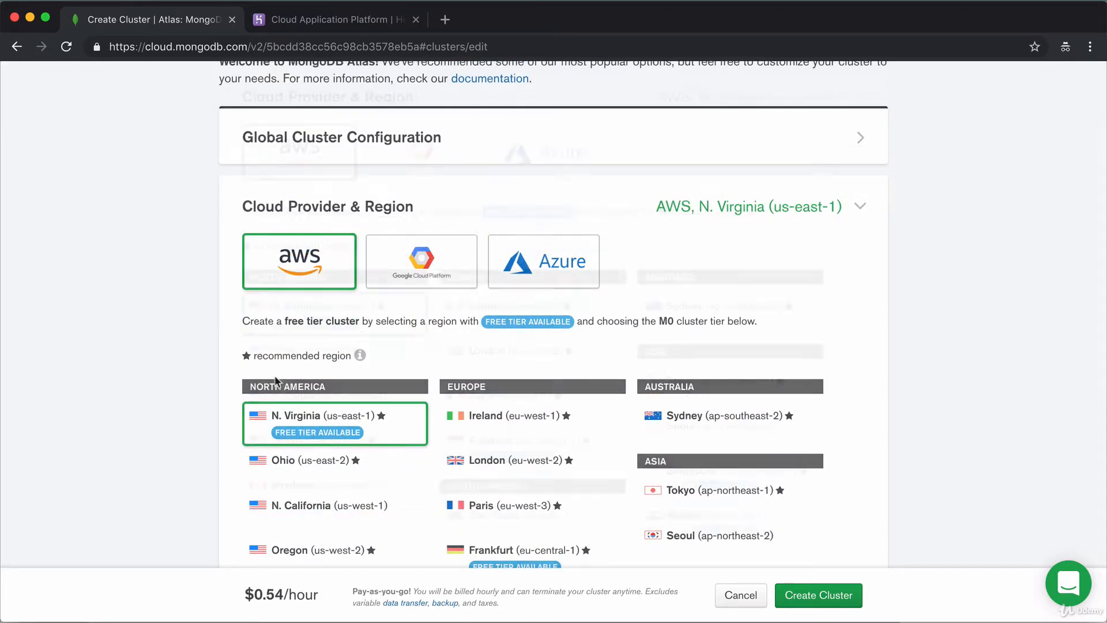
# Expand the Cluster Tier section to list the tiers from free M0 upward.
pyautogui.scroll(-3, 219, 313)
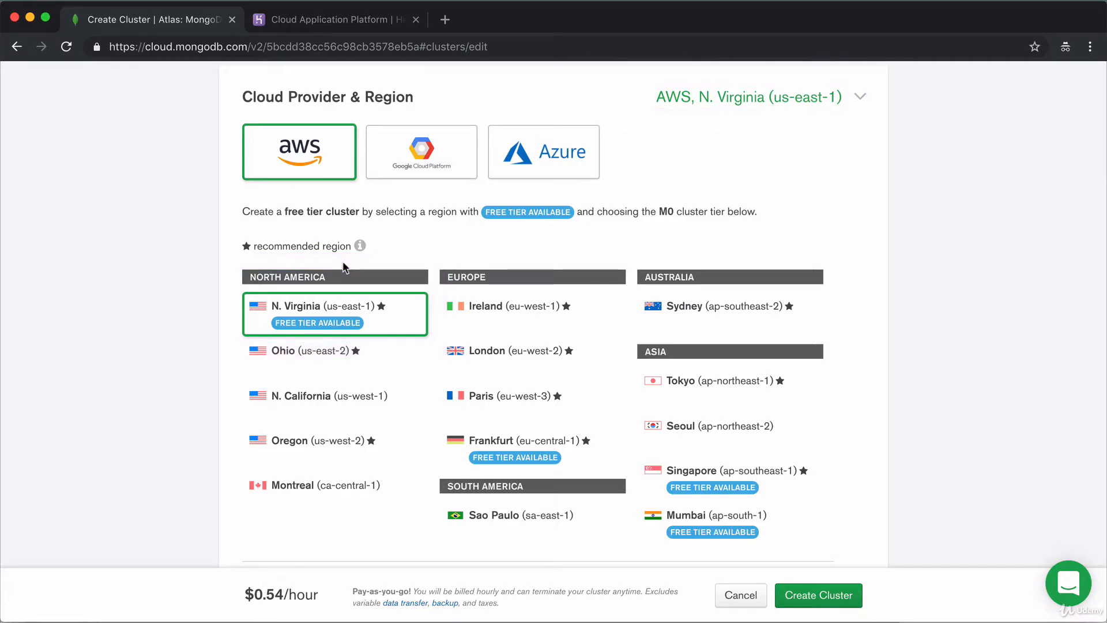
pyautogui.scroll(-5, 943, 385)
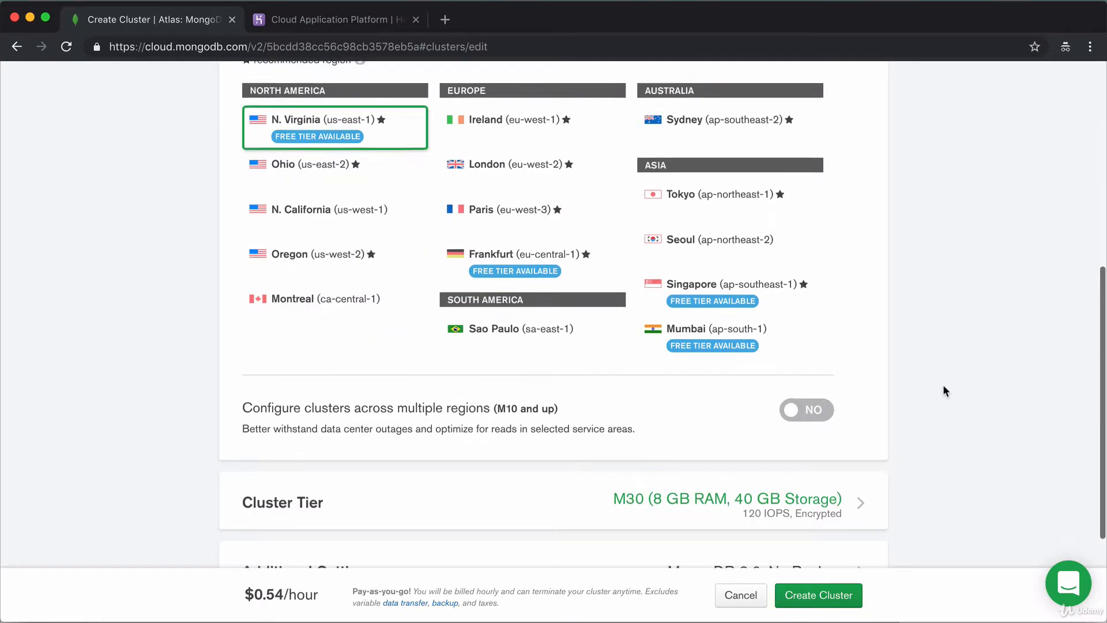
pyautogui.scroll(-2, 938, 385)
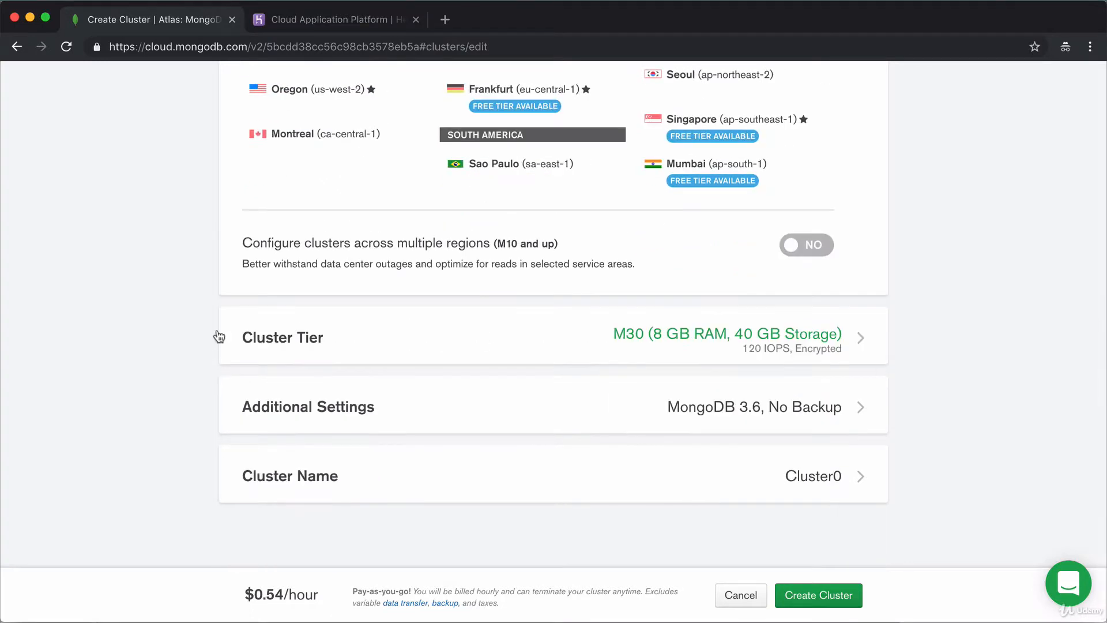
pyautogui.click(390, 341)
pyautogui.scroll(-2, 922, 322)
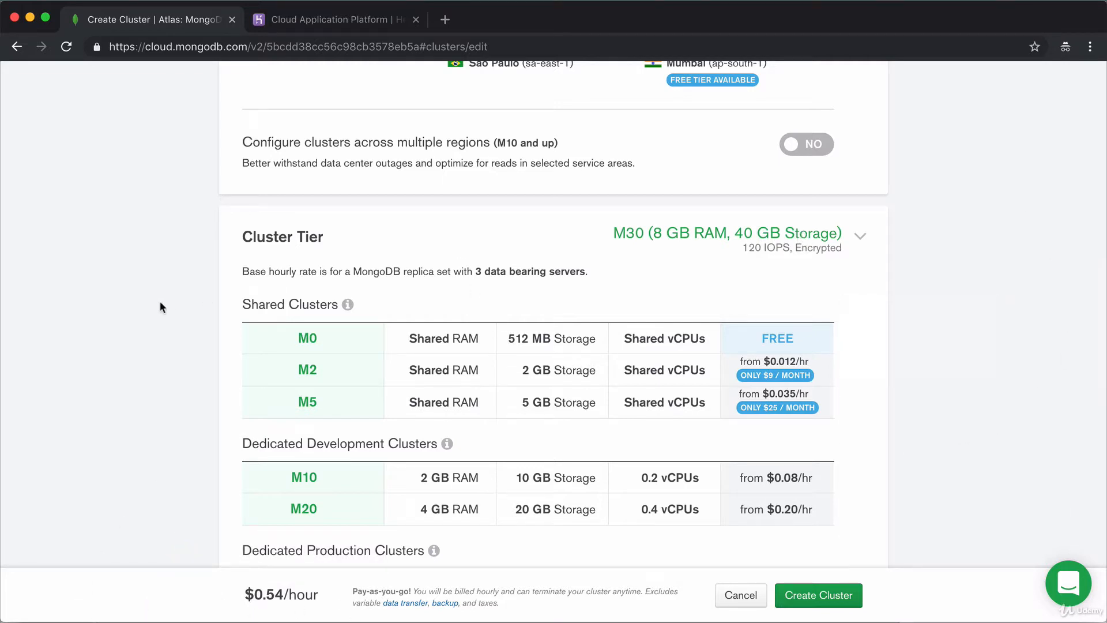
# Choose the free M0 shared tier (512 MB storage) so the price reads FREE, then collapse the tier list.
pyautogui.click(334, 344)
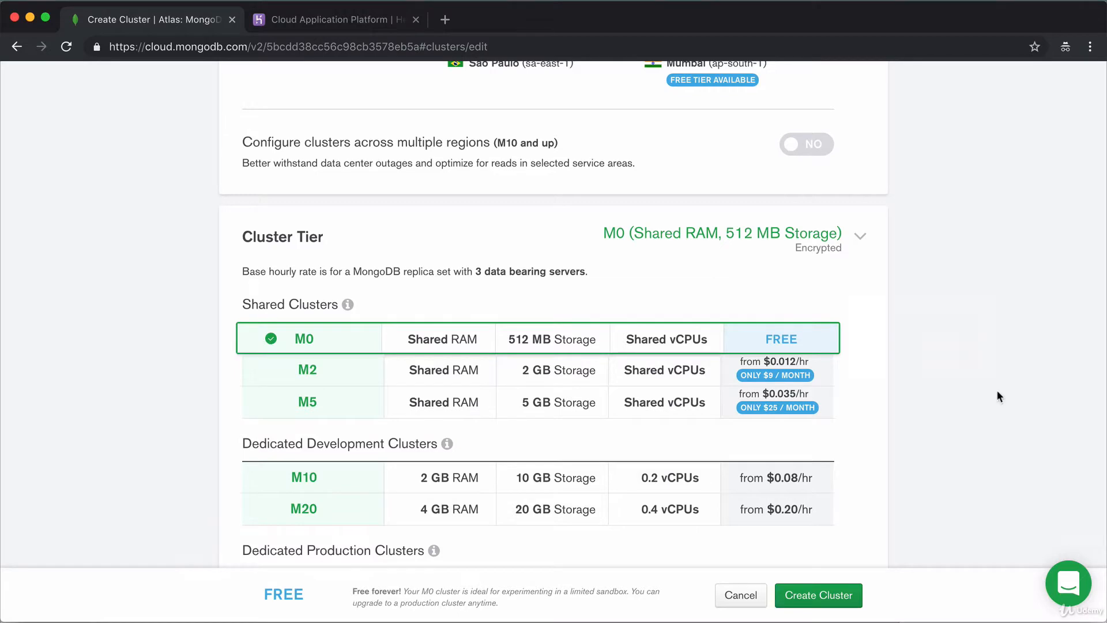
pyautogui.scroll(-3, 996, 391)
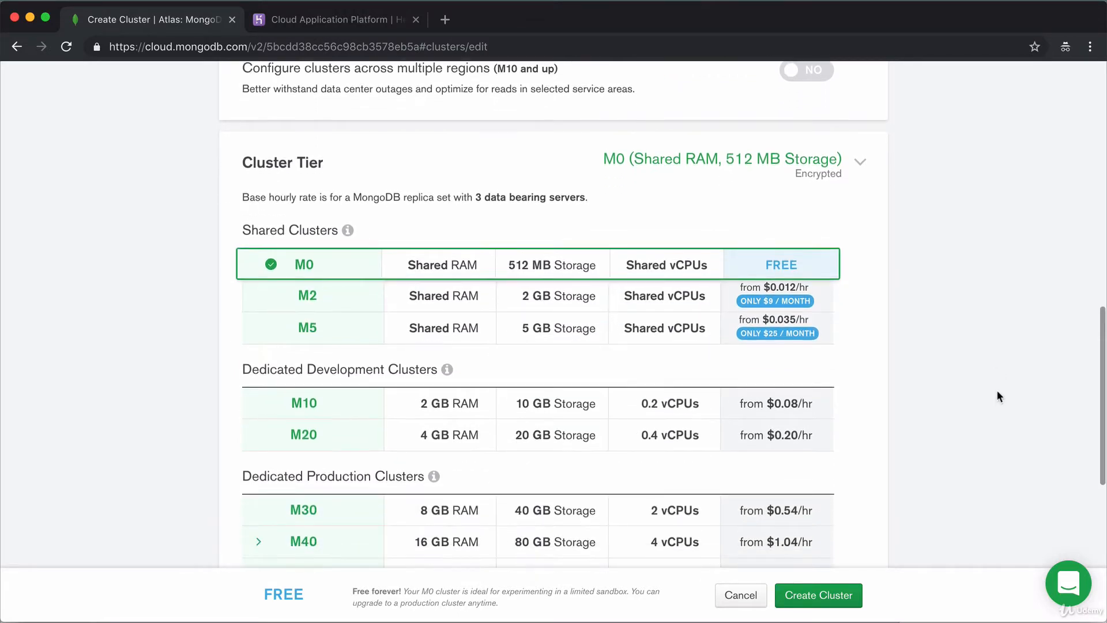
pyautogui.scroll(10, 996, 391)
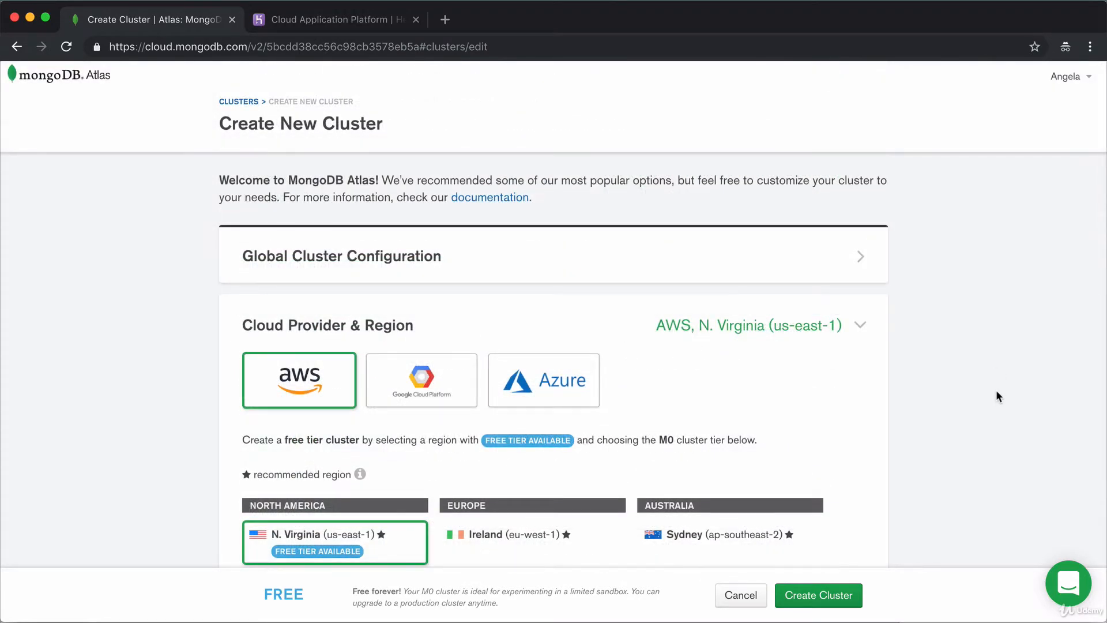
pyautogui.scroll(-1, 996, 391)
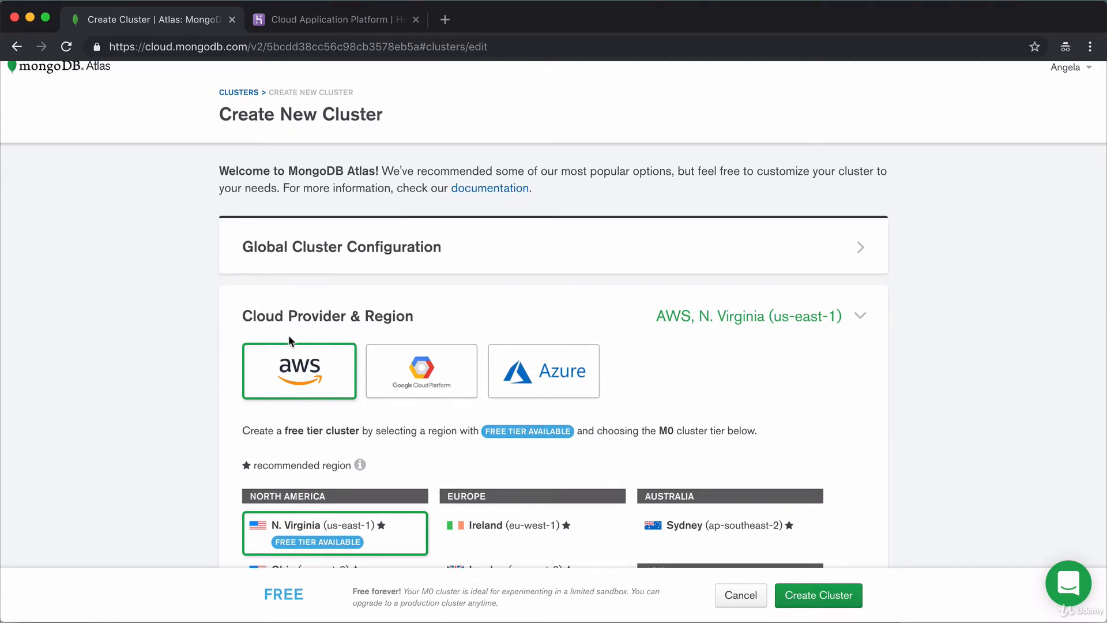
pyautogui.scroll(-10, 946, 403)
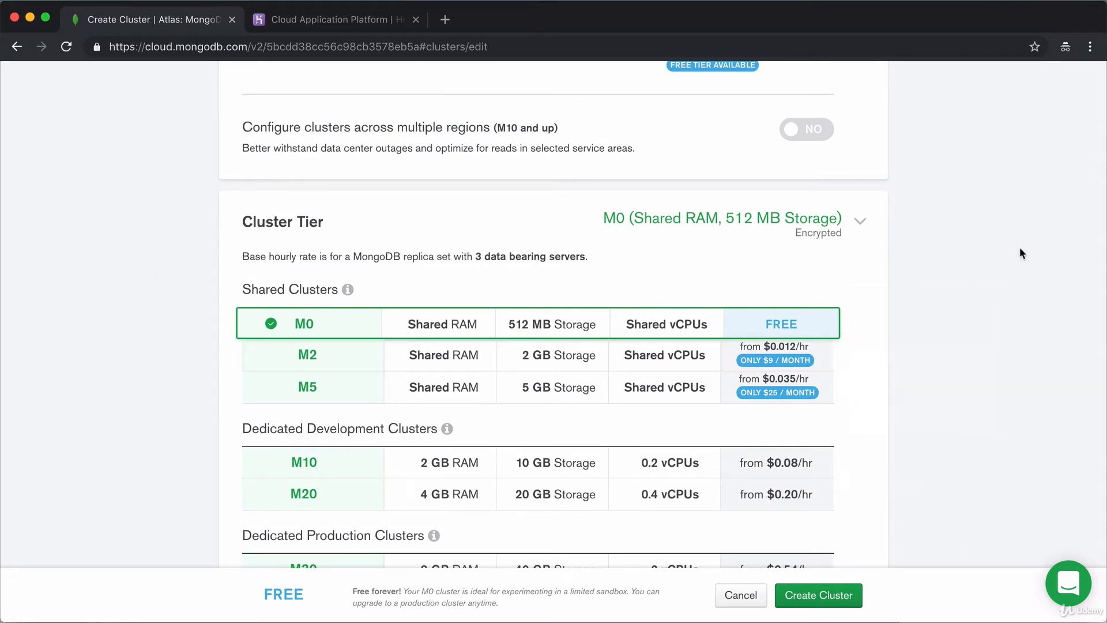
pyautogui.moveTo(533, 398)
pyautogui.scroll(1, 968, 403)
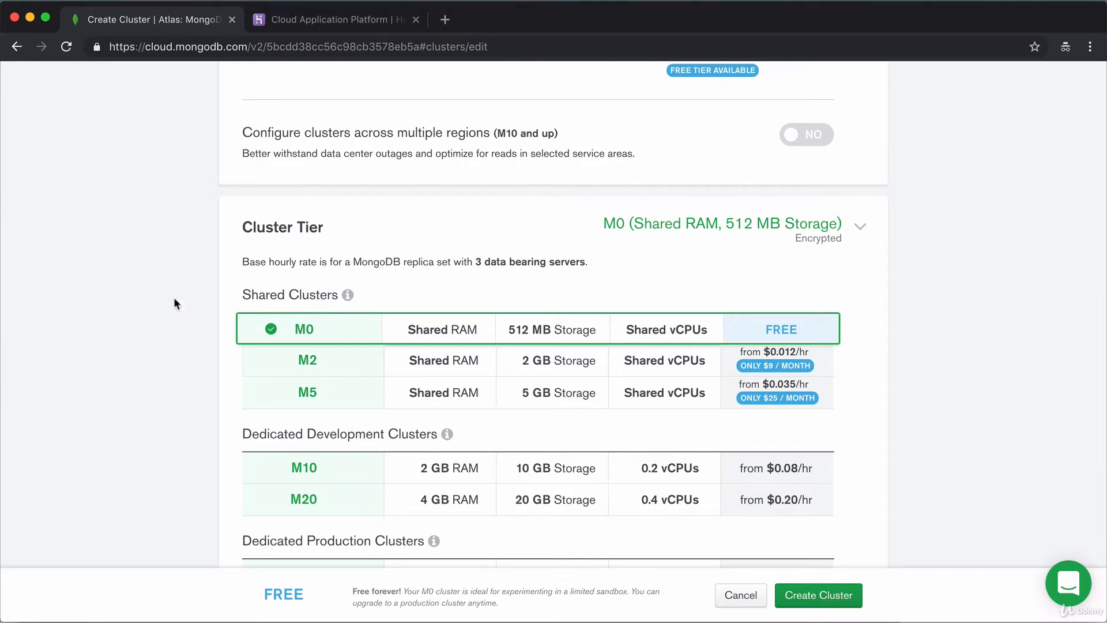
pyautogui.click(808, 219)
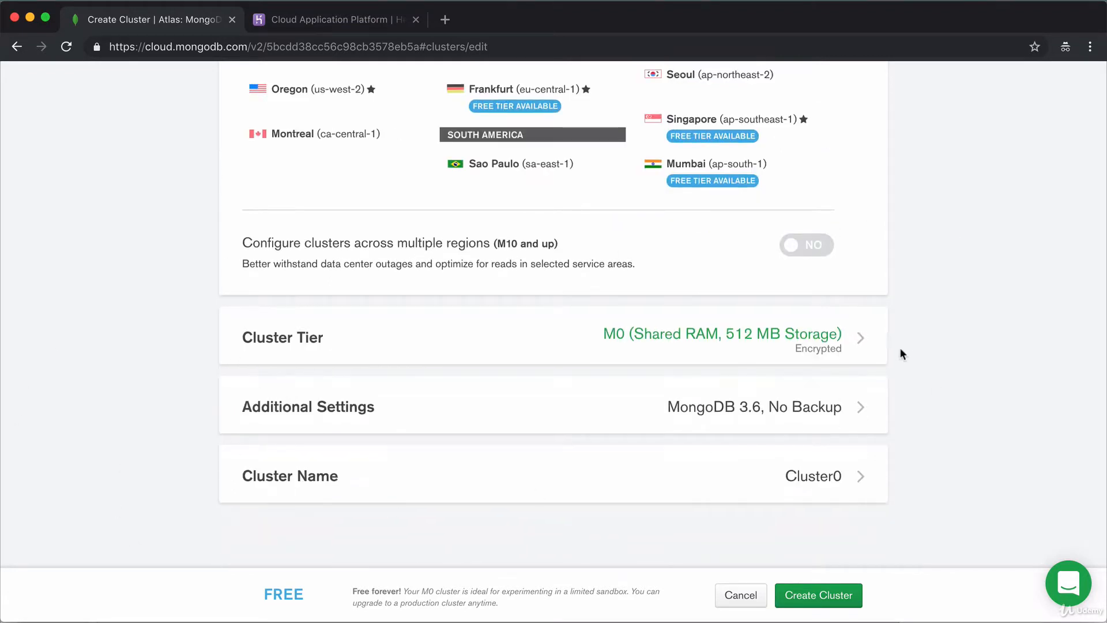
# Keep MongoDB 3.6, no backup and the name Cluster0, then create the cluster.
pyautogui.click(828, 407)
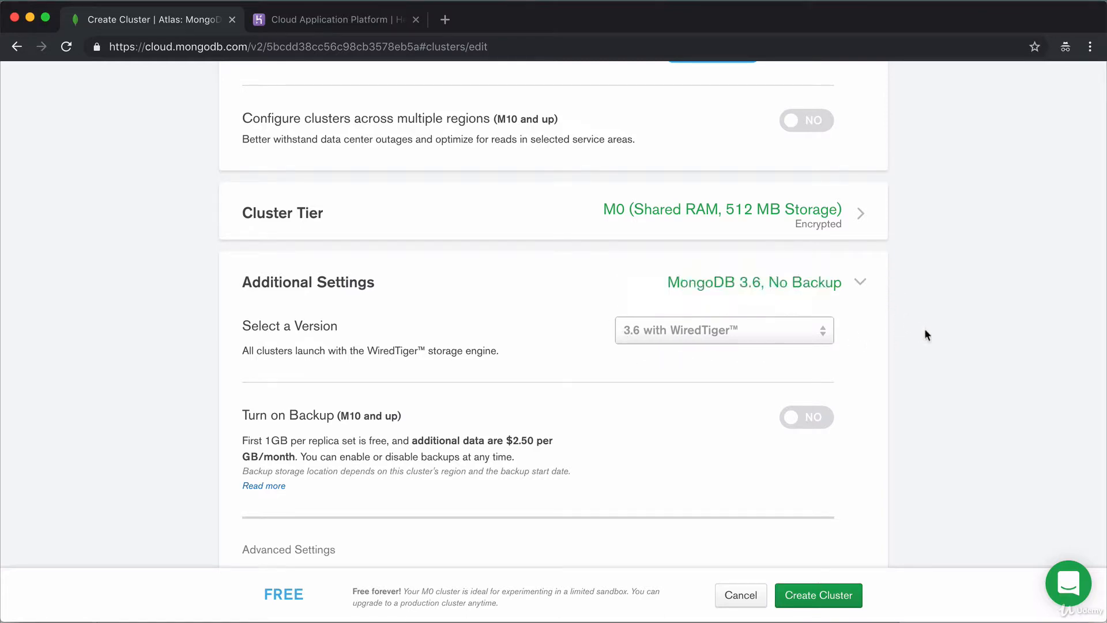
pyautogui.scroll(-5, 906, 329)
pyautogui.click(864, 473)
pyautogui.scroll(-3, 863, 476)
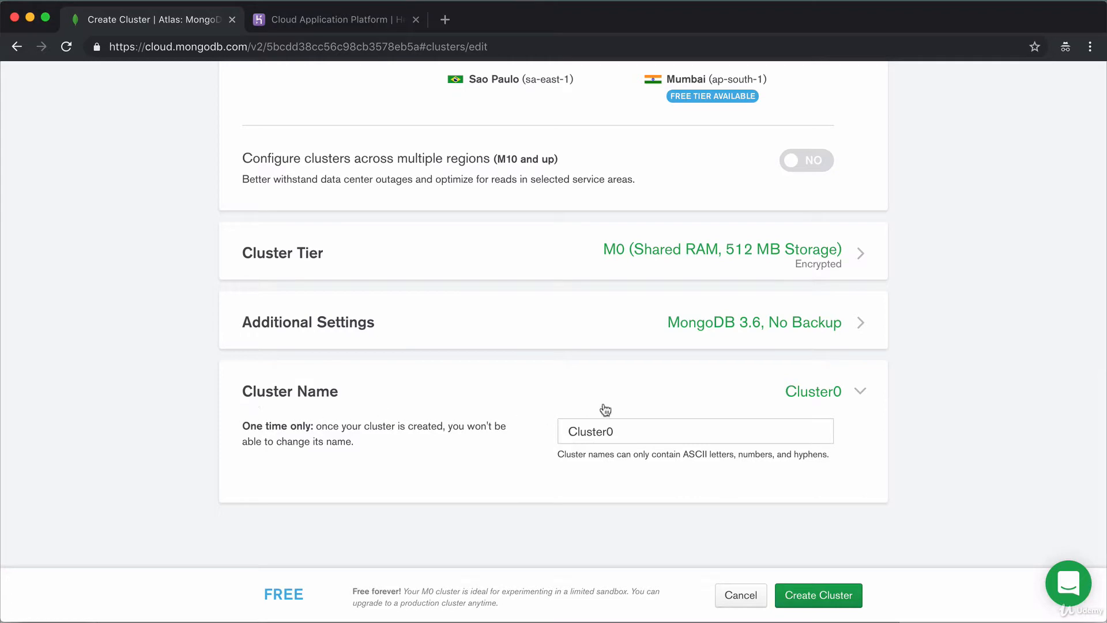
pyautogui.click(857, 392)
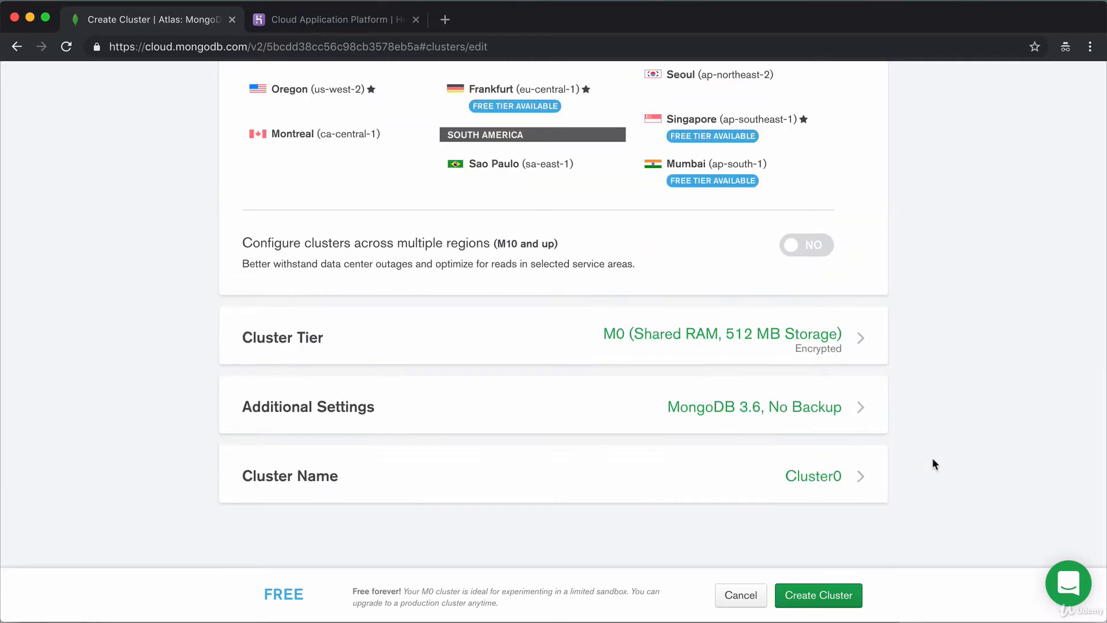
pyautogui.click(838, 592)
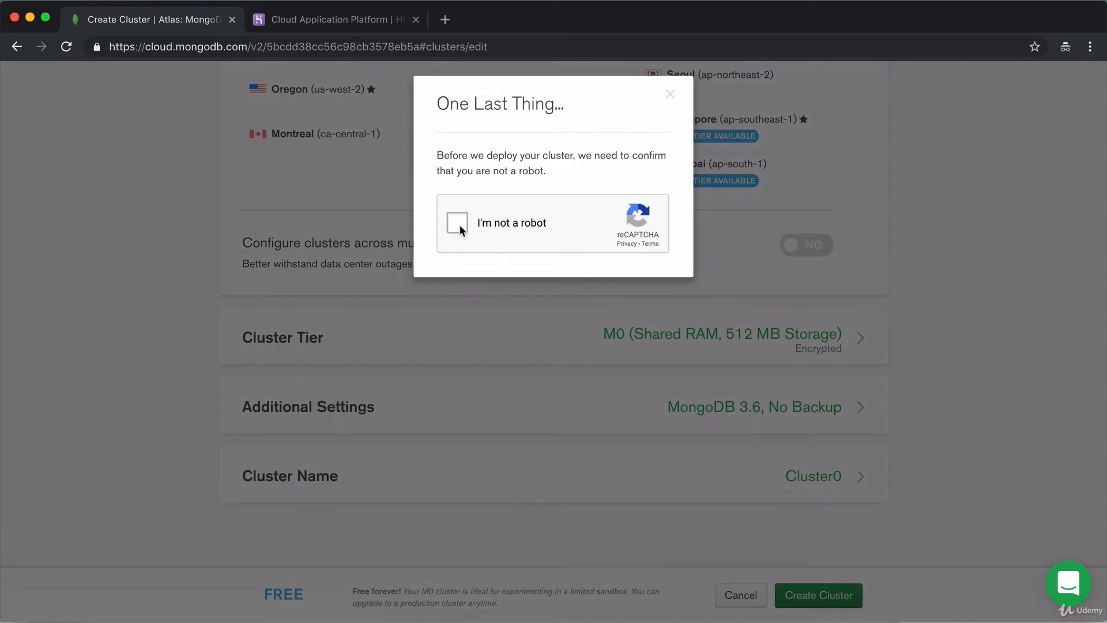
# Pass the reCAPTCHA by selecting the three car images and verifying.
pyautogui.click(457, 224)
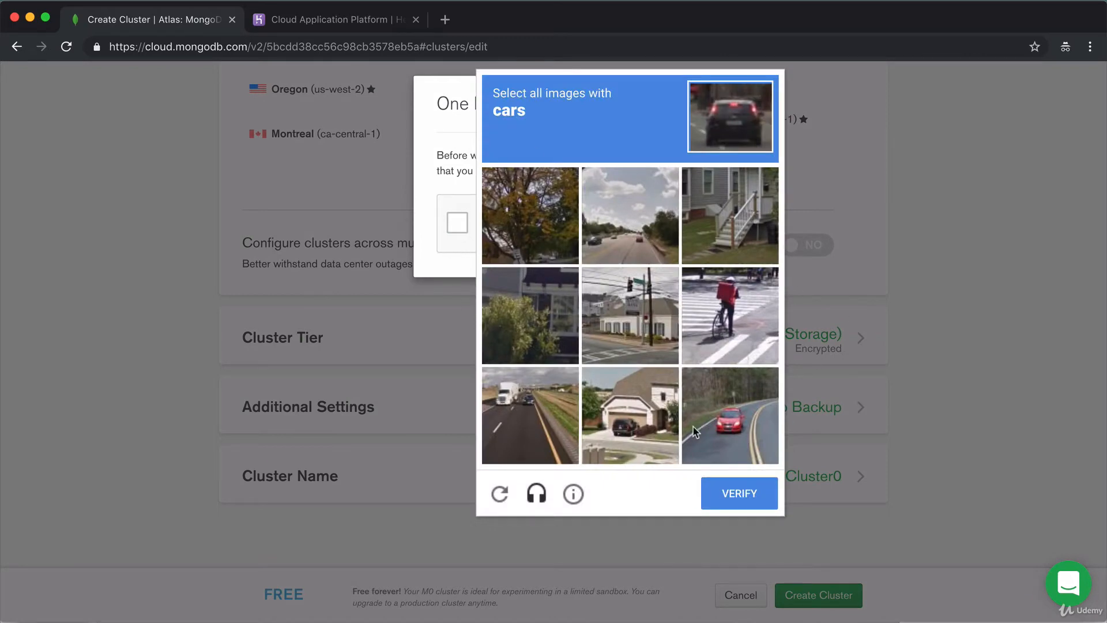
pyautogui.click(754, 424)
pyautogui.click(499, 424)
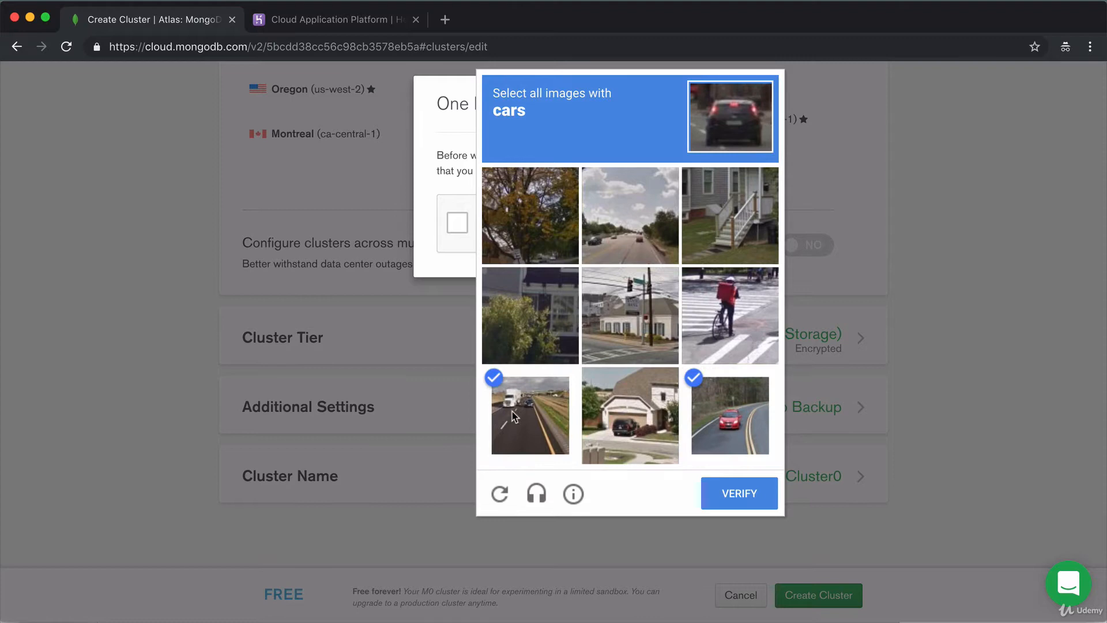
pyautogui.click(634, 228)
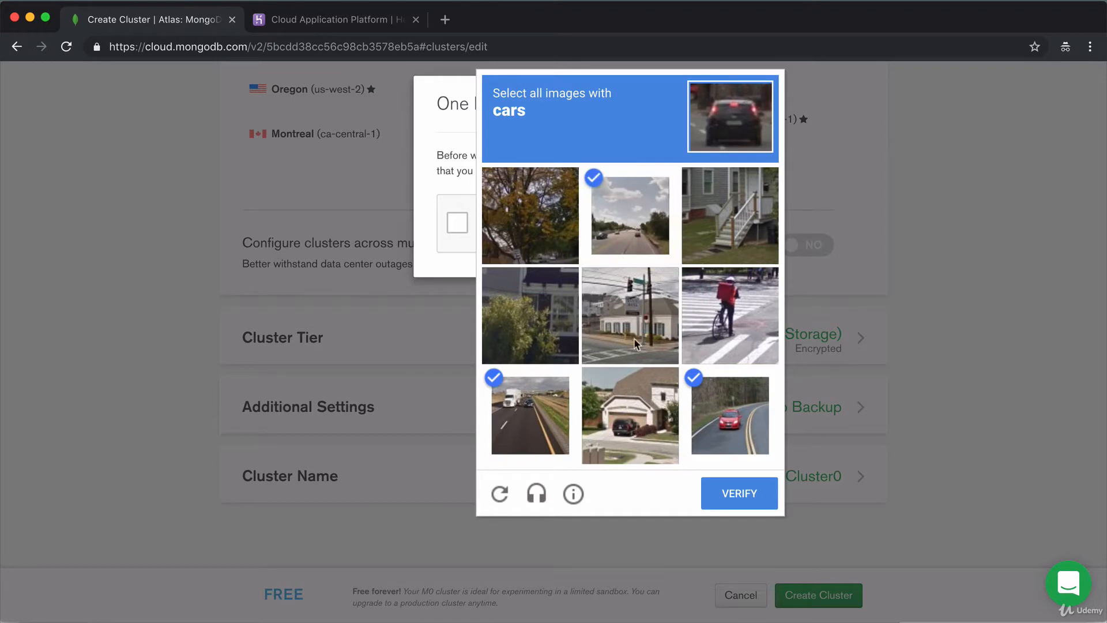
pyautogui.click(756, 493)
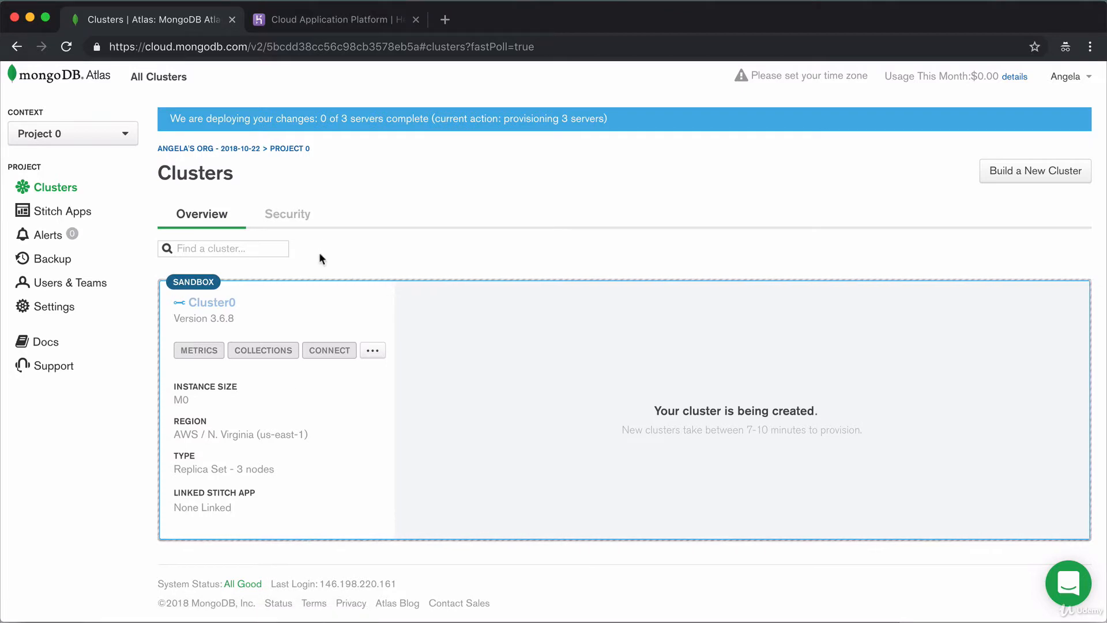
# Add database user 'admin' with a password and the Atlas admin role.
pyautogui.click(290, 223)
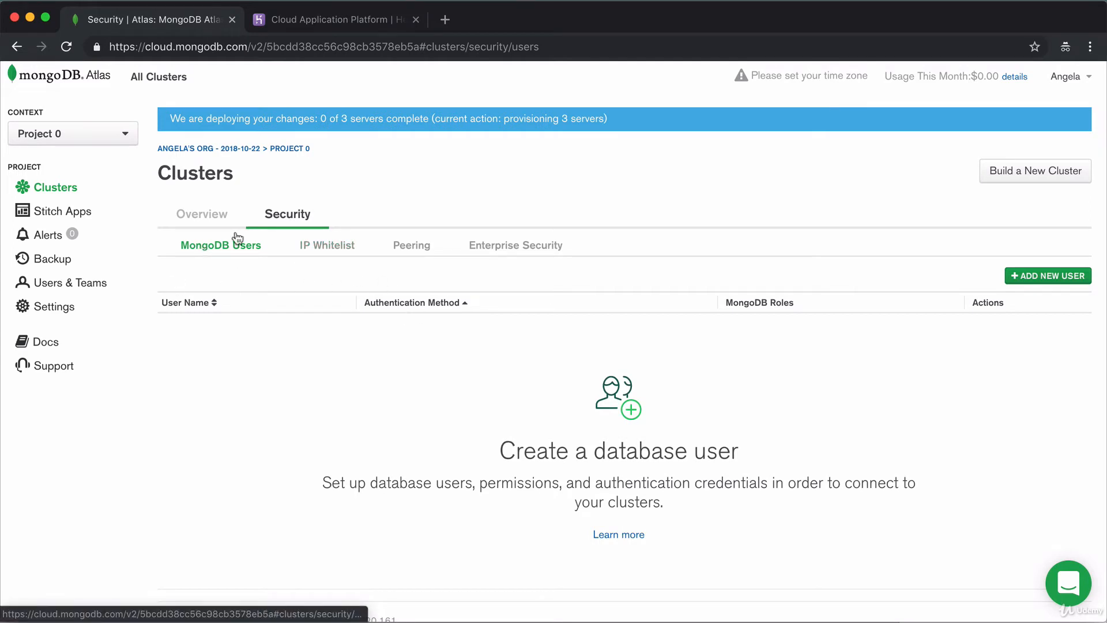
pyautogui.click(1035, 275)
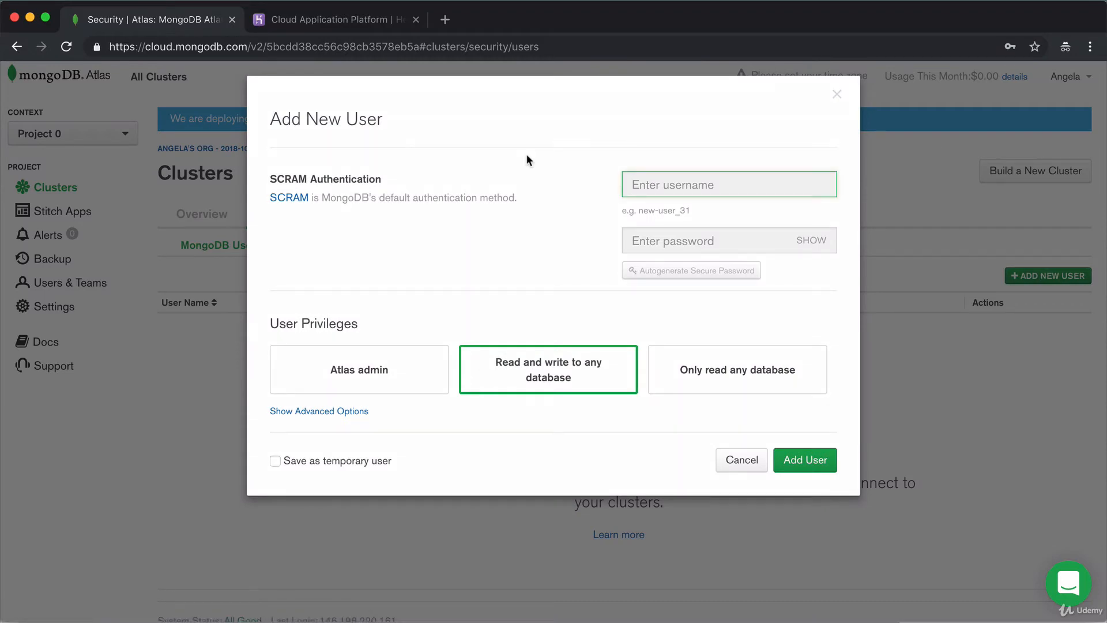
pyautogui.write('admin-angela')
pyautogui.press('Tab')
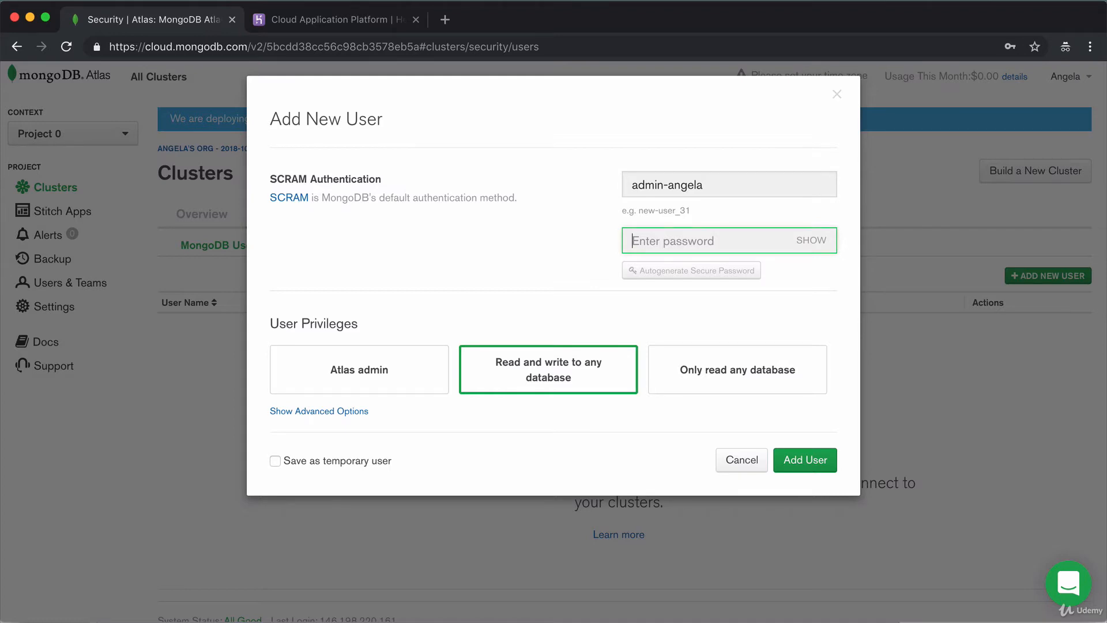
pyautogui.write('•••••••')
pyautogui.click(814, 240)
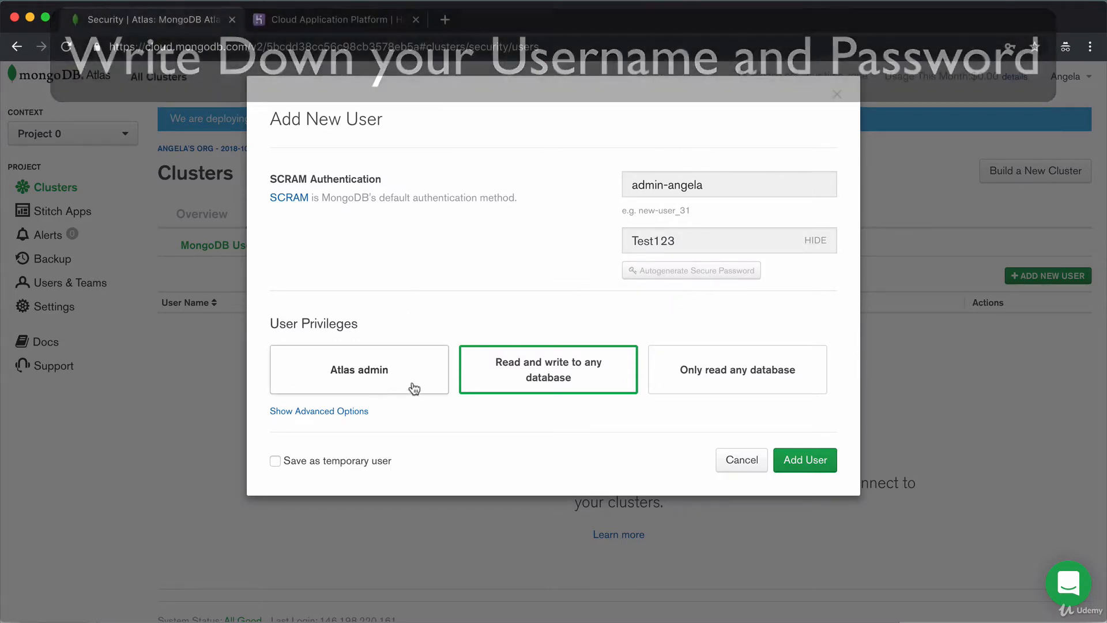
pyautogui.click(397, 387)
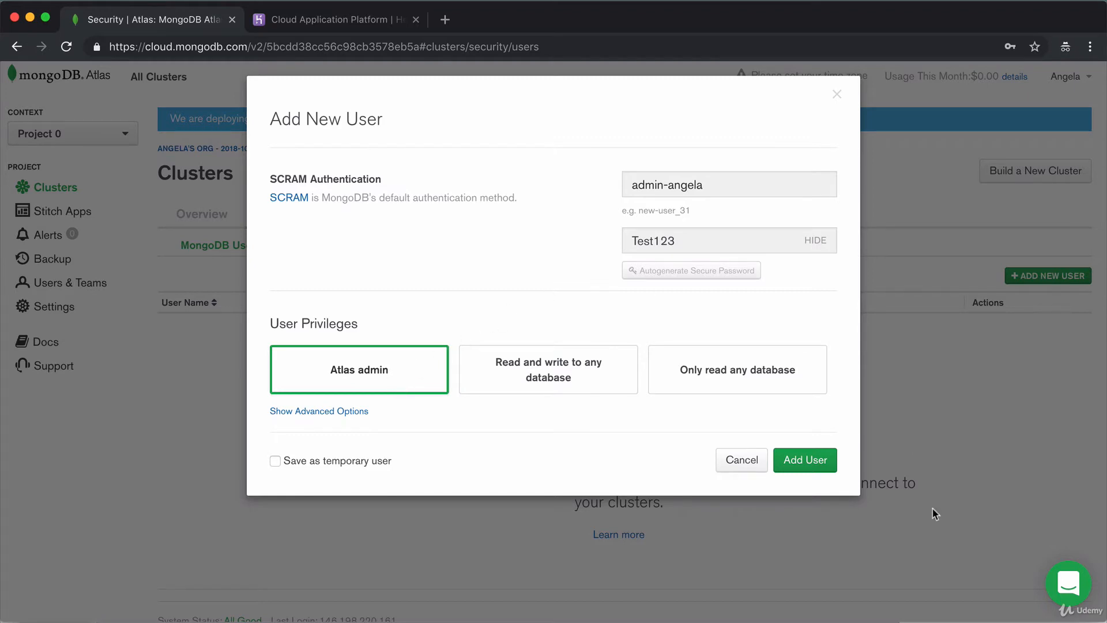
pyautogui.click(798, 461)
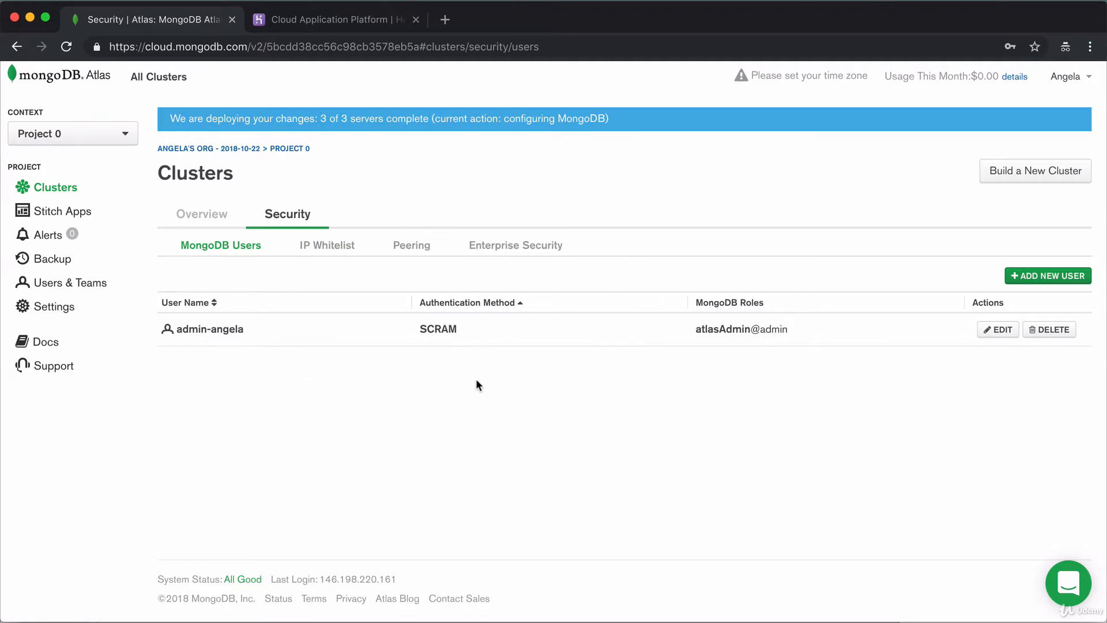
# Whitelist 0.0.0.0/0 so Cluster0 accepts connections from anywhere, then go back to Overview.
pyautogui.click(333, 250)
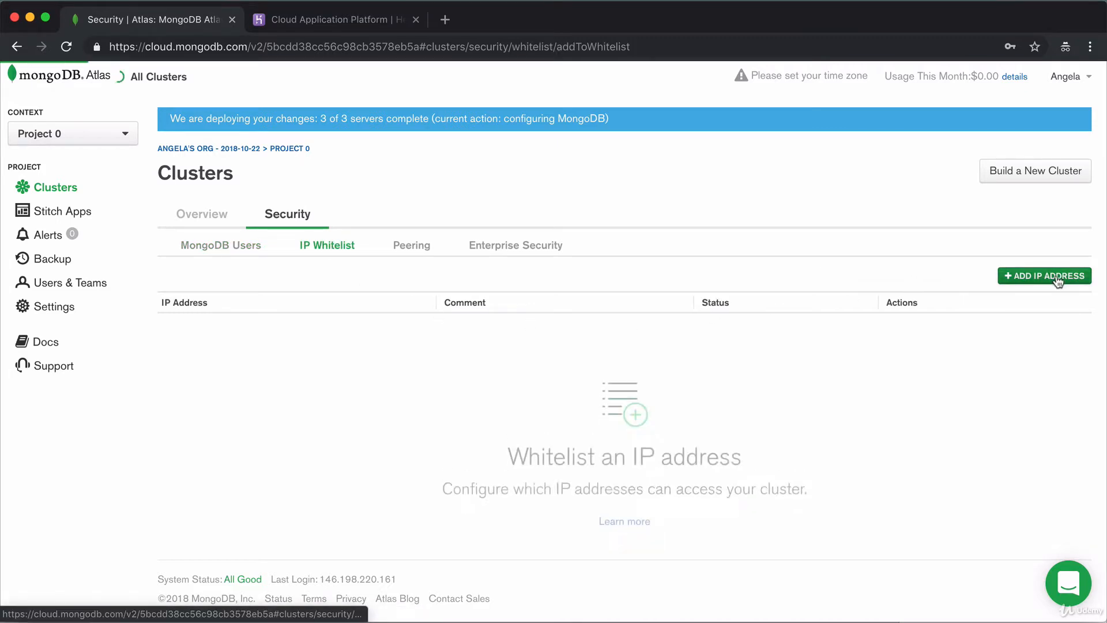
pyautogui.click(1053, 277)
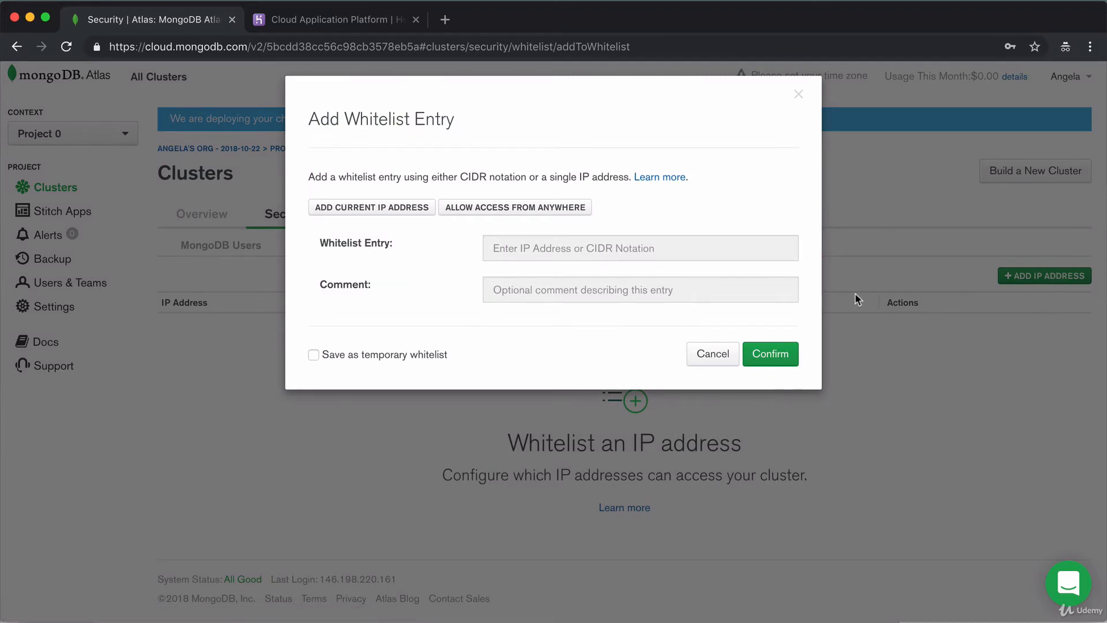
pyautogui.click(516, 207)
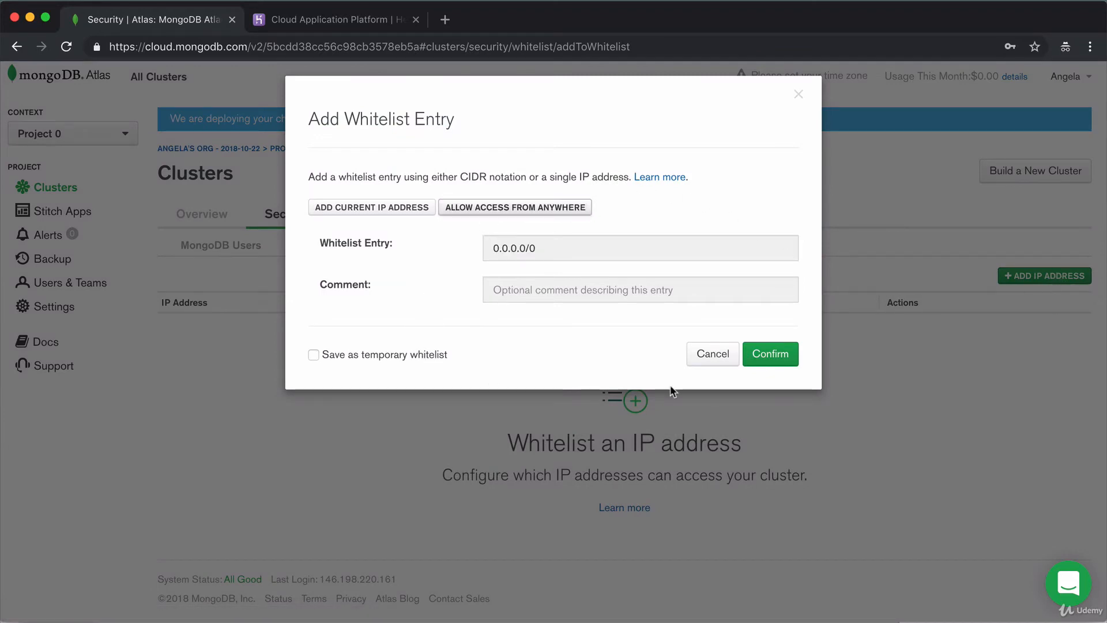
pyautogui.click(774, 355)
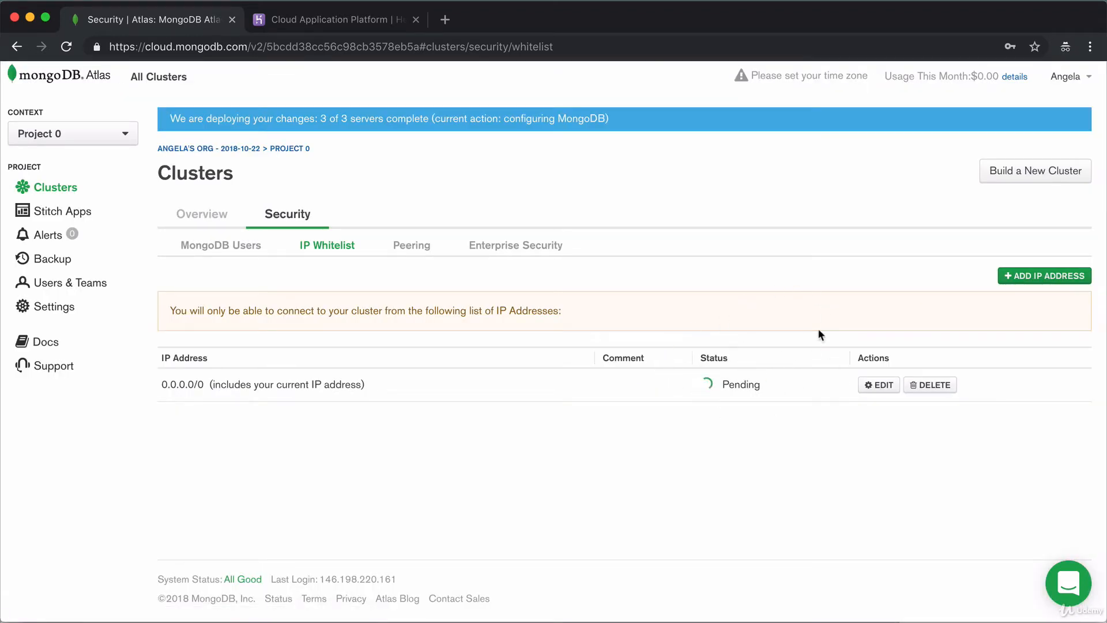
pyautogui.click(188, 222)
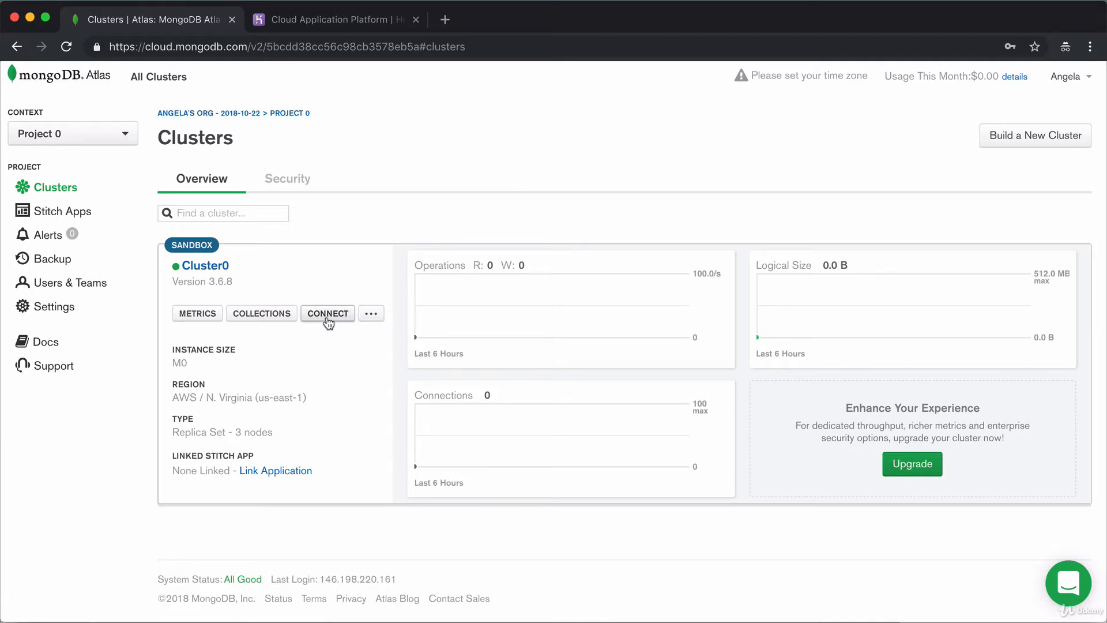
# Show Cluster0's Connect with the Mongo Shell instructions and switch to Terminal.
pyautogui.click(322, 316)
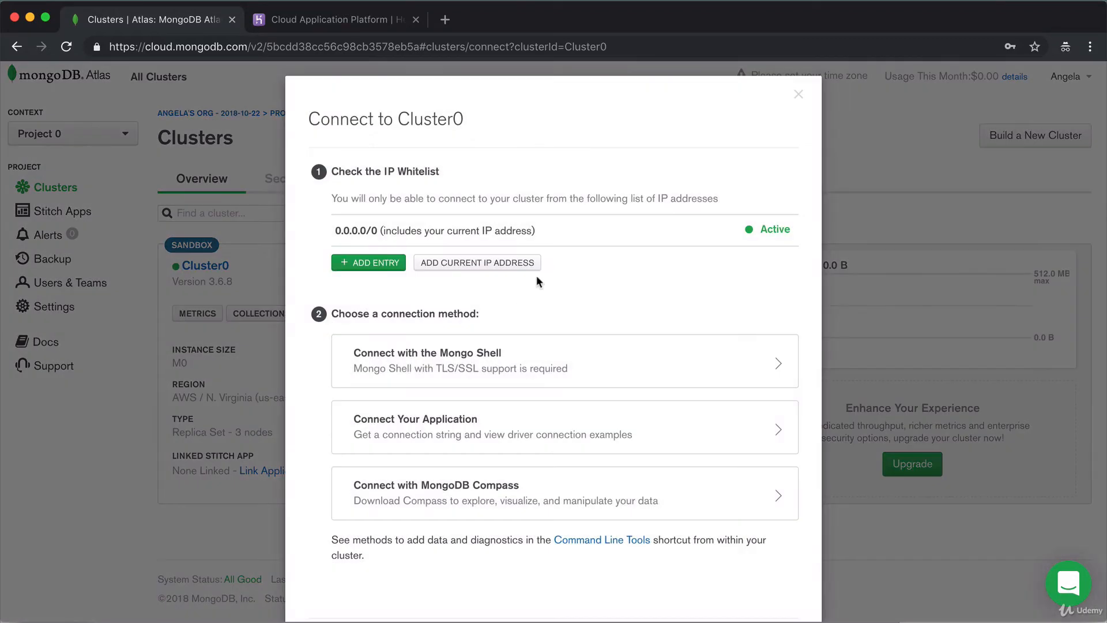
pyautogui.scroll(-3, 536, 278)
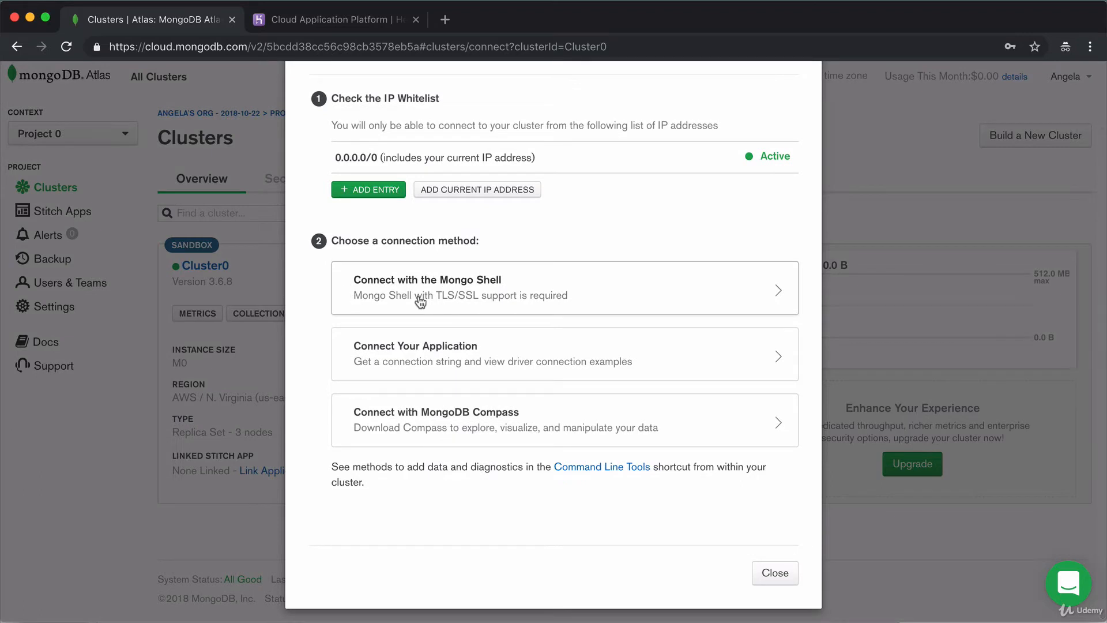
pyautogui.click(570, 290)
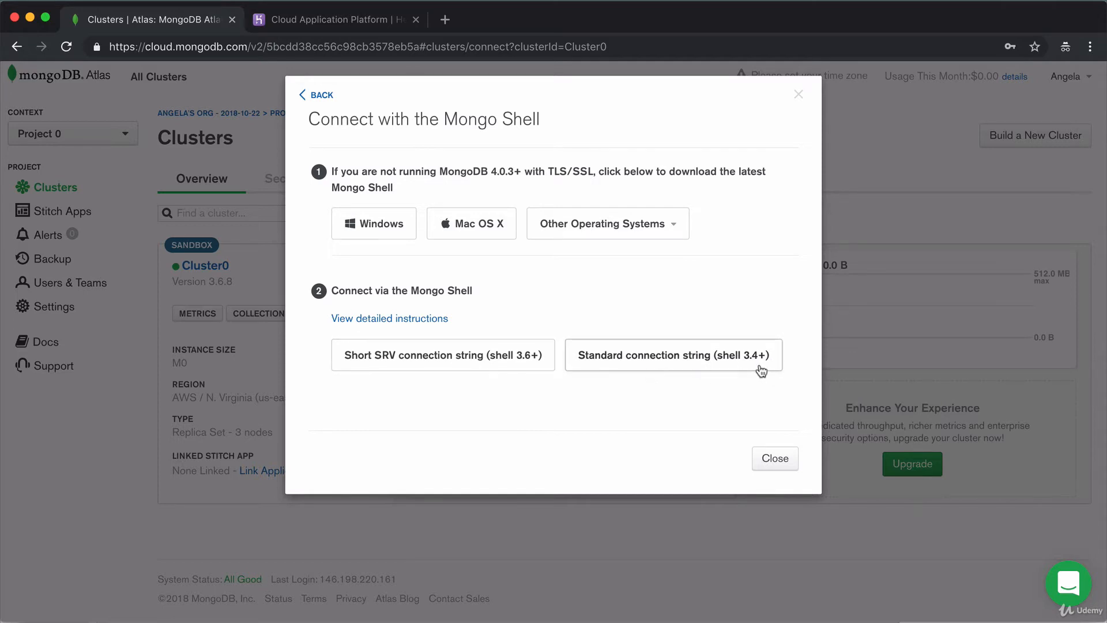
pyautogui.press('super+Tab')
pyautogui.press('super+Tab')
pyautogui.press('super+Tab')
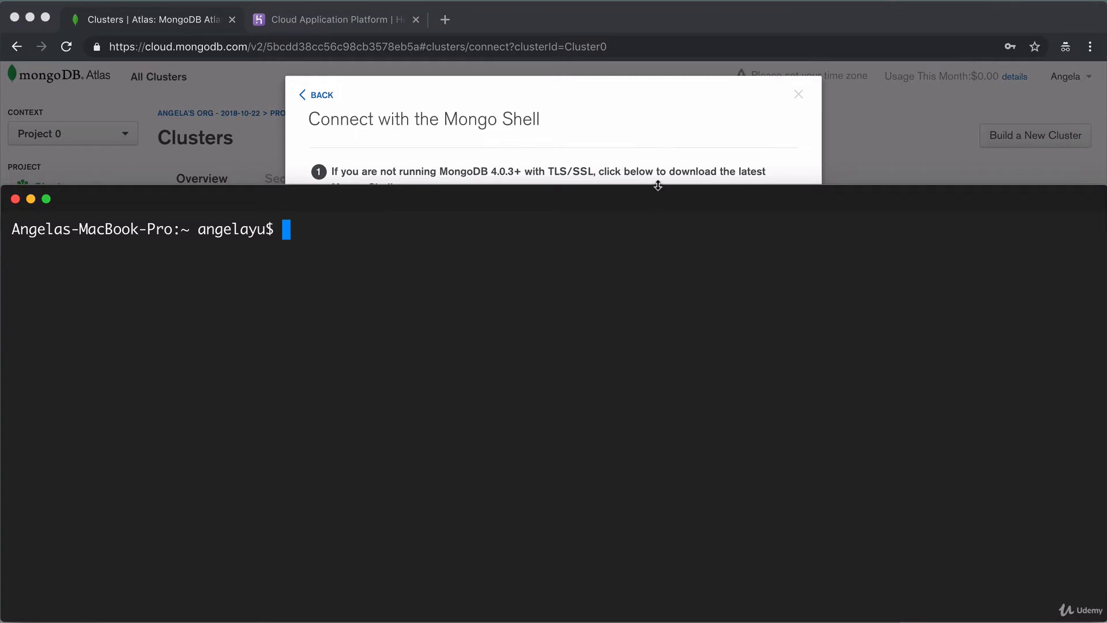
# Run mongo --version in Terminal, confirming shell version v4.0.2.
pyautogui.moveTo(657, 185); pyautogui.dragTo(654, 398)
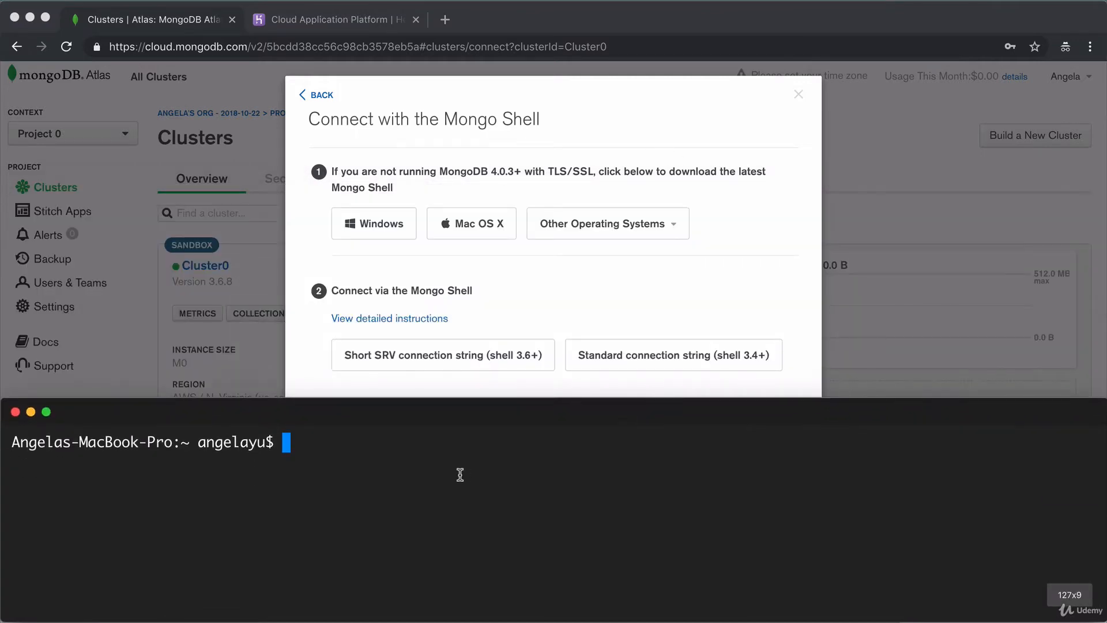
pyautogui.write('mongo ')
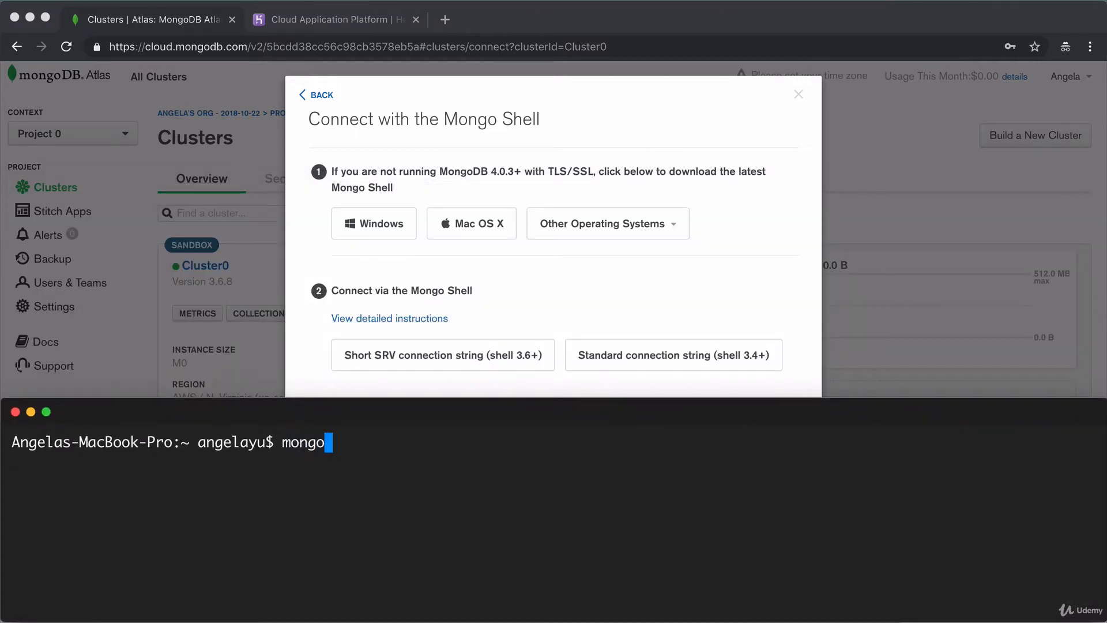
pyautogui.write('--version')
pyautogui.press('Return')
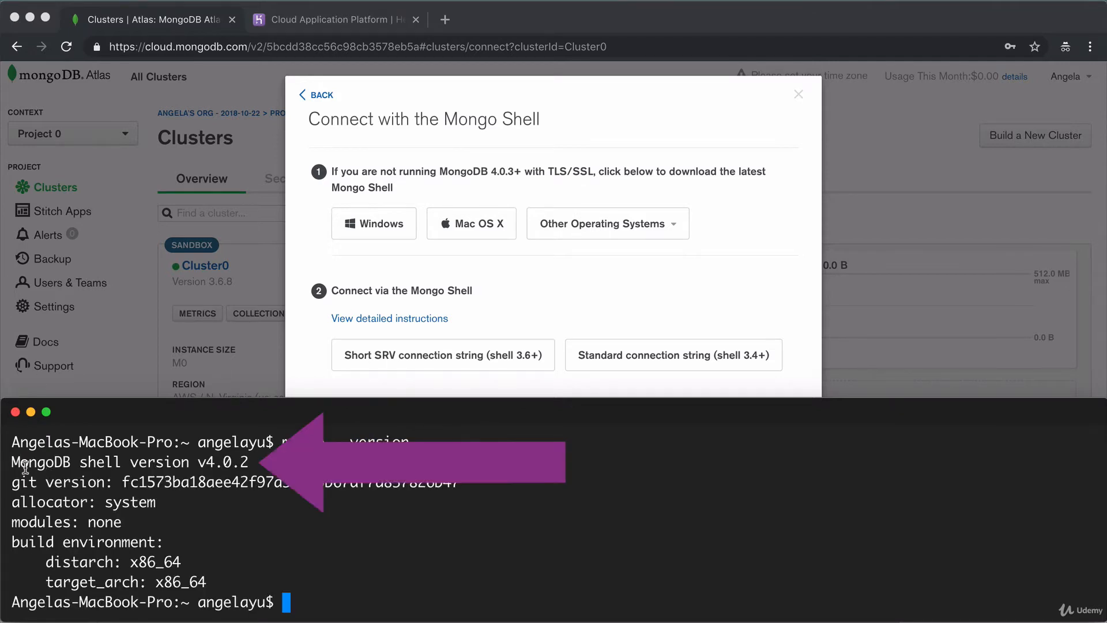
pyautogui.moveTo(12, 462); pyautogui.dragTo(121, 463)
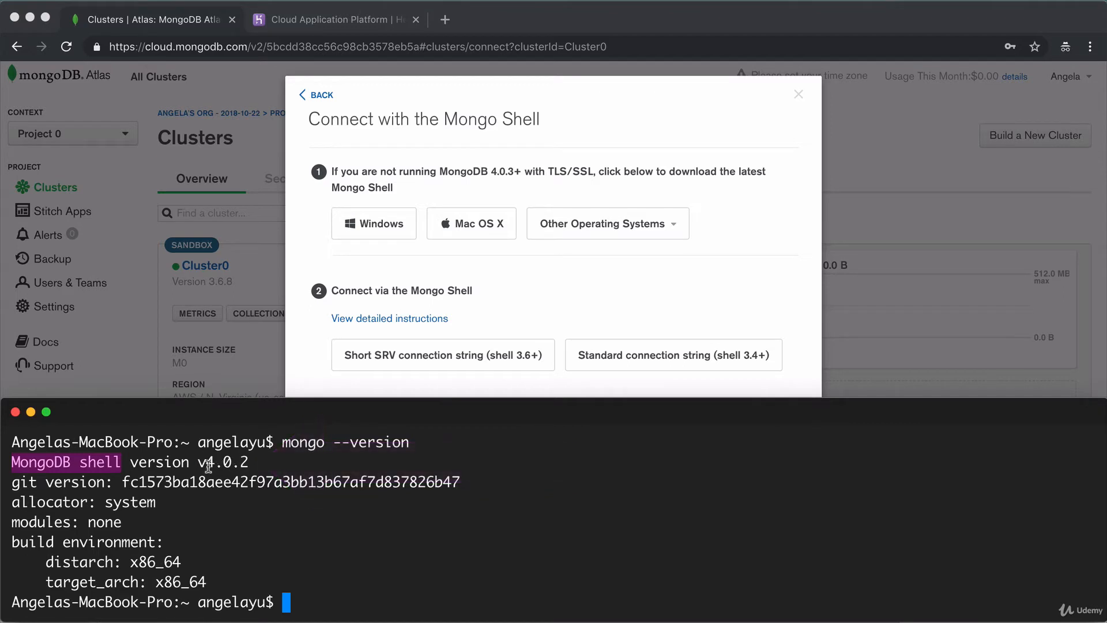
# Copy the short SRV connection command (shell 3.6+) and return to Terminal.
pyautogui.moveTo(197, 462); pyautogui.dragTo(259, 459)
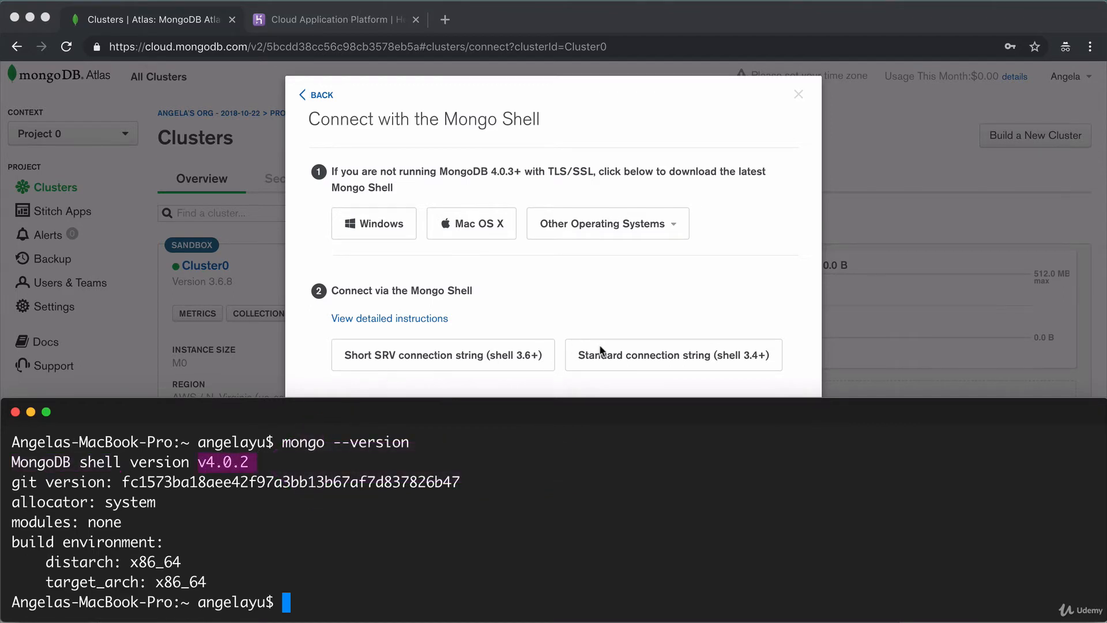
pyautogui.click(535, 318)
pyautogui.click(499, 359)
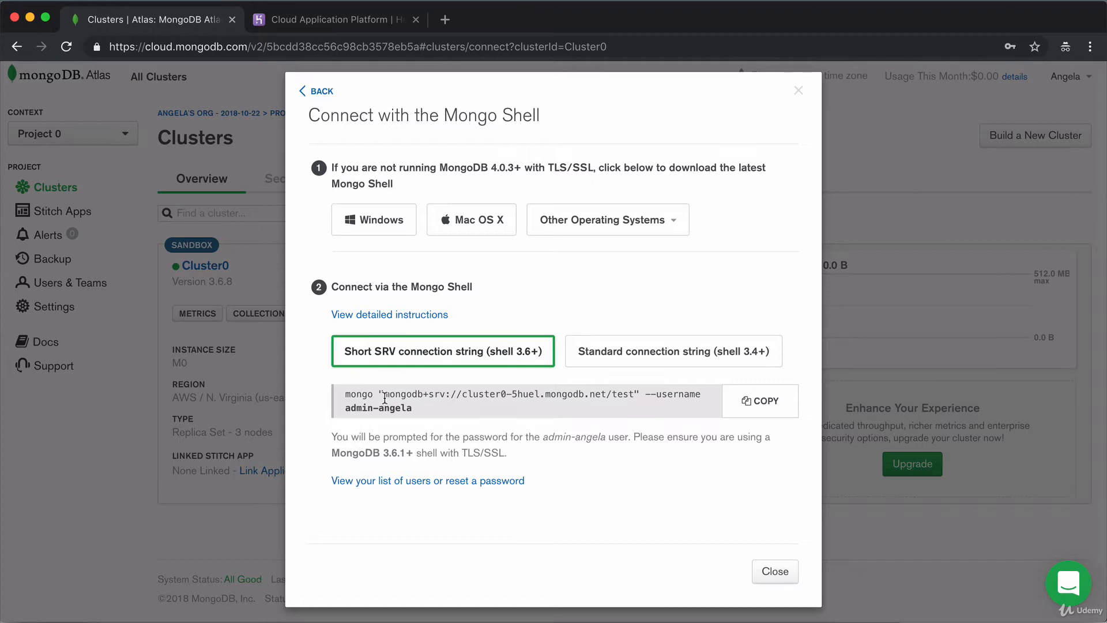
pyautogui.moveTo(384, 398); pyautogui.dragTo(636, 394)
pyautogui.click(764, 411)
pyautogui.press('super+Tab')
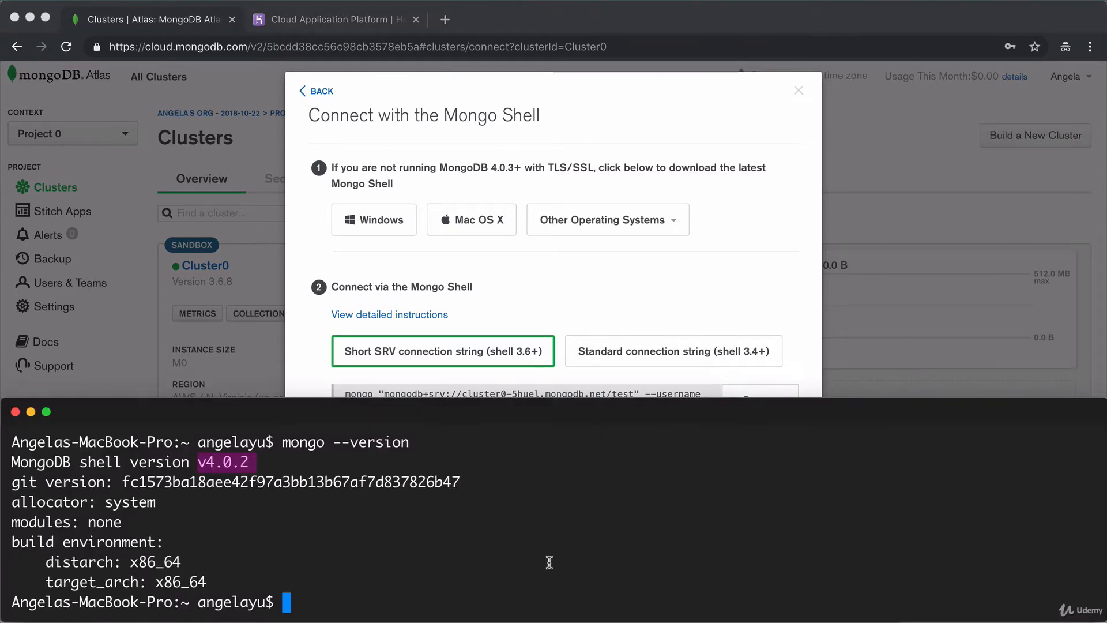
# Run the pasted mongo SRV connection command in Hyper, then bring the Atlas Mongo Shell dialog forward.
pyautogui.press('super+v')
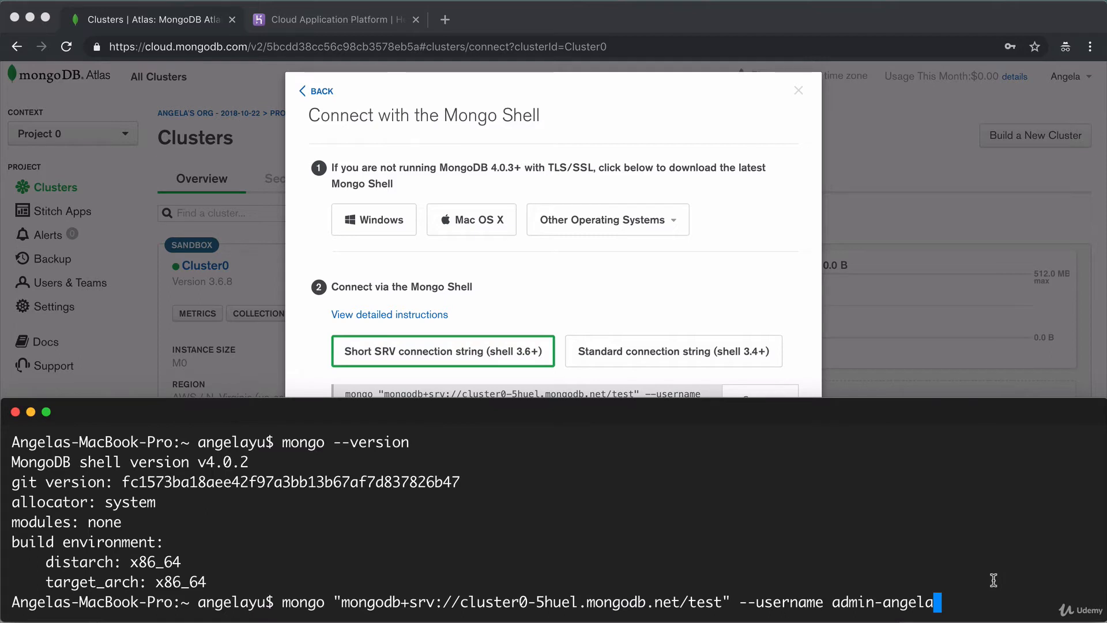
pyautogui.press('Return')
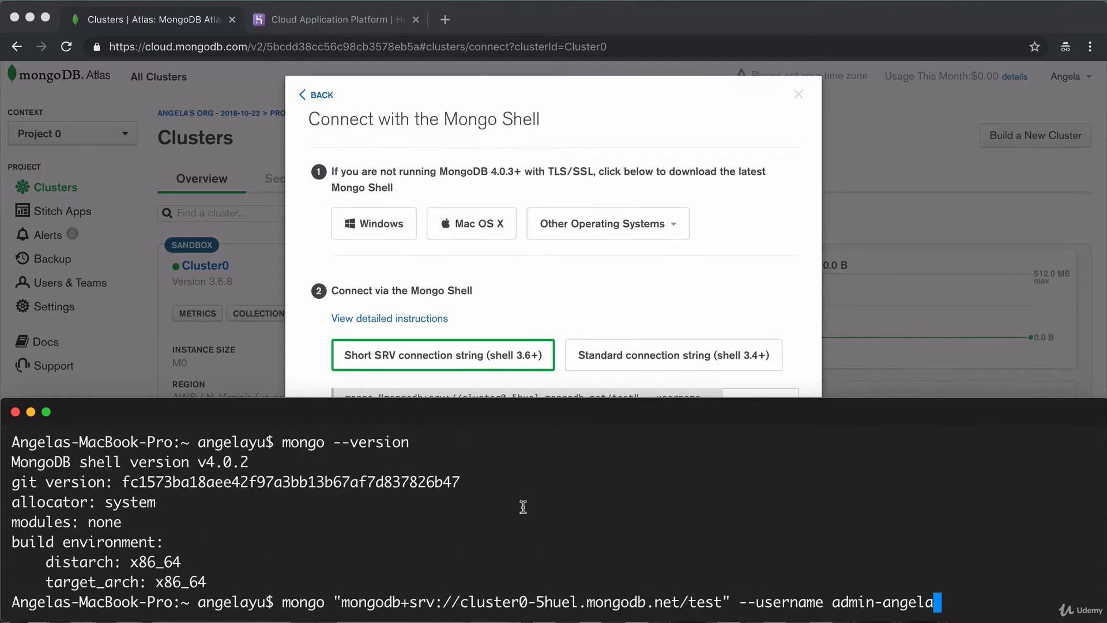
pyautogui.press('Return')
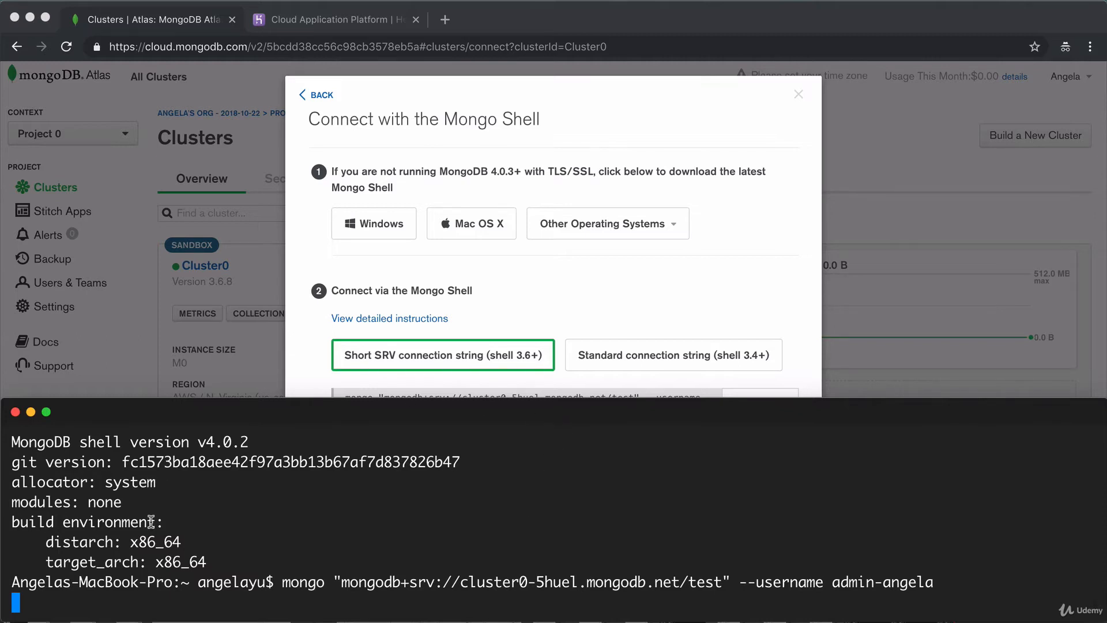
pyautogui.click(573, 282)
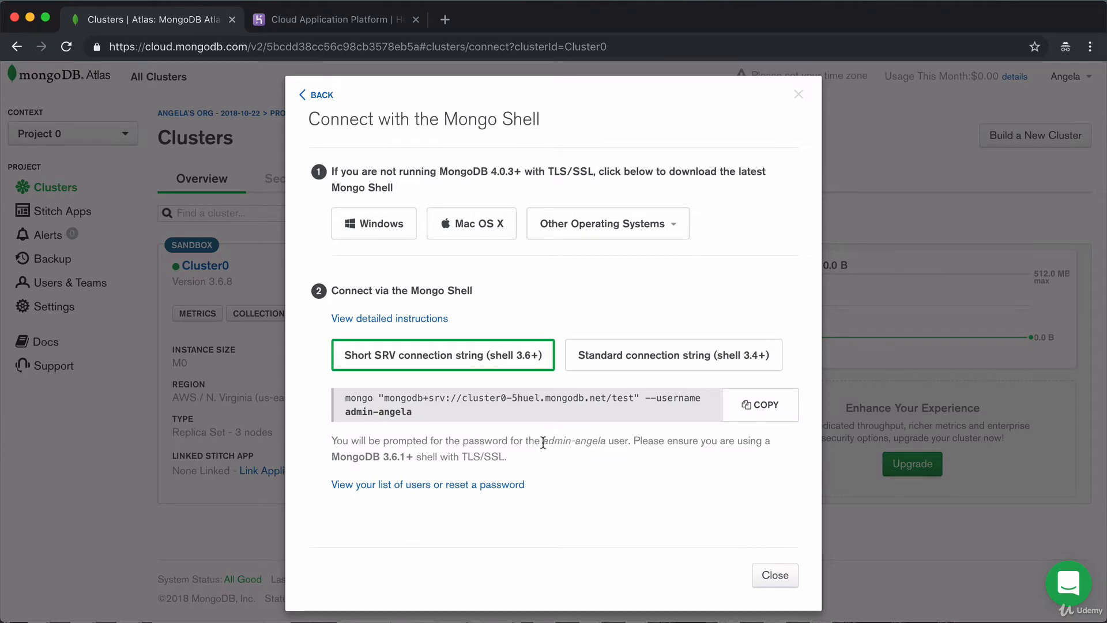
# Open the database user for editing from Database Access and cancel without changes.
pyautogui.moveTo(542, 441); pyautogui.dragTo(604, 442)
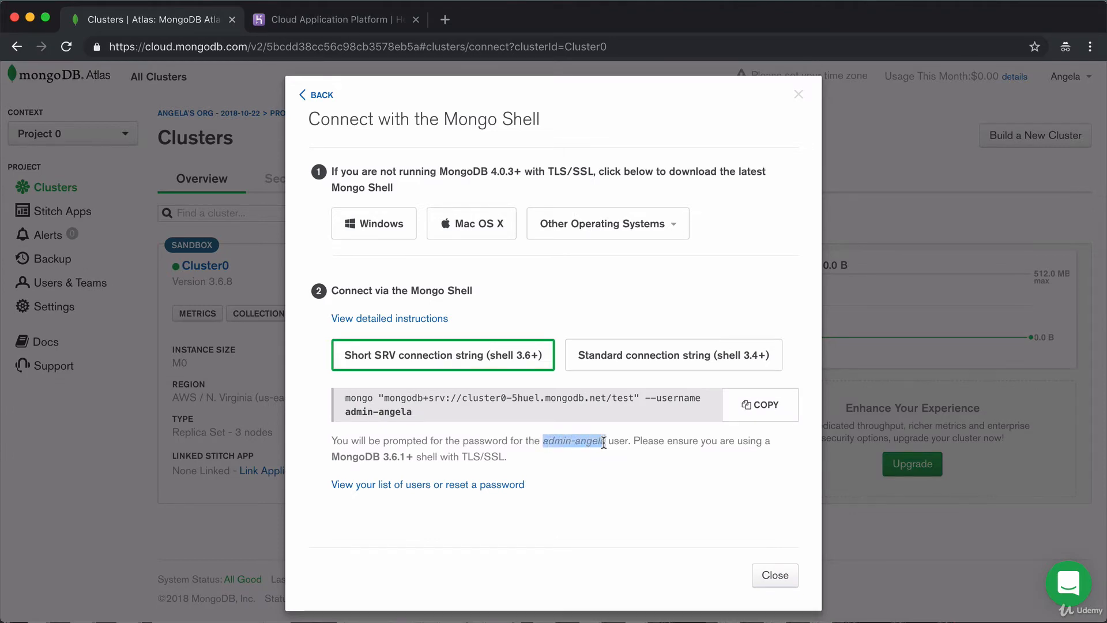
pyautogui.click(490, 484)
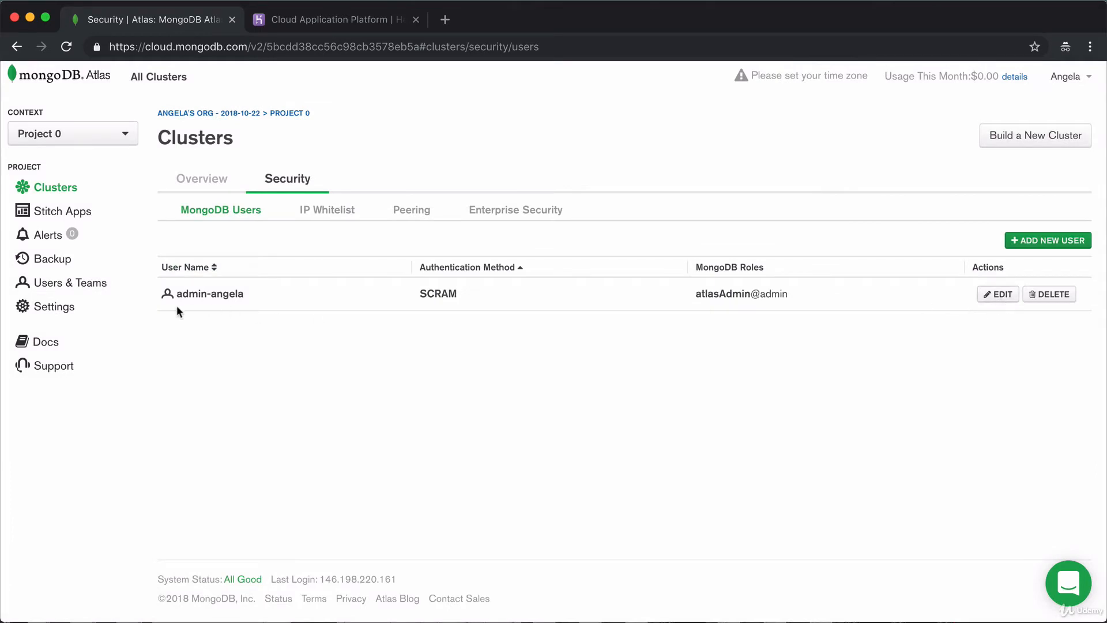
pyautogui.click(997, 294)
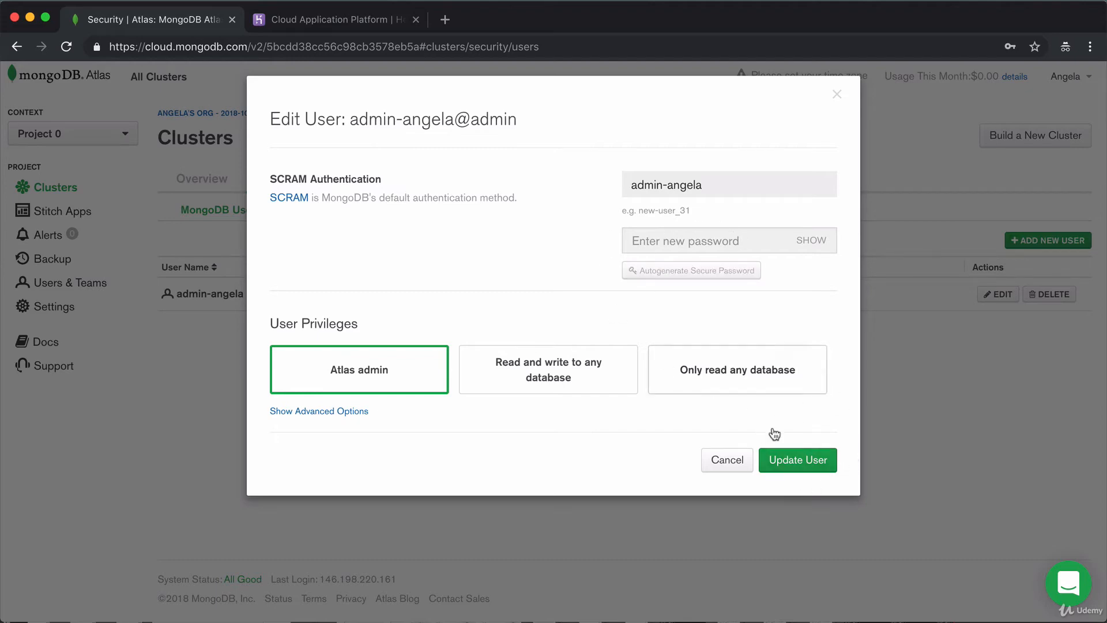
pyautogui.click(729, 461)
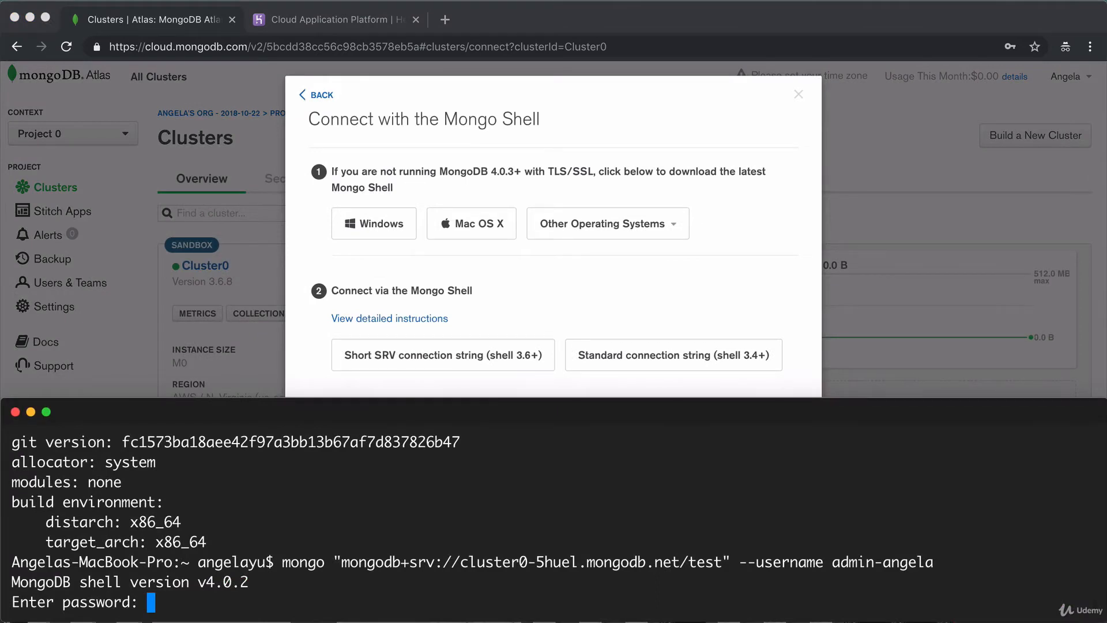
# Submit the password to connect and highlight the version-mismatch warning.
pyautogui.press('Return')
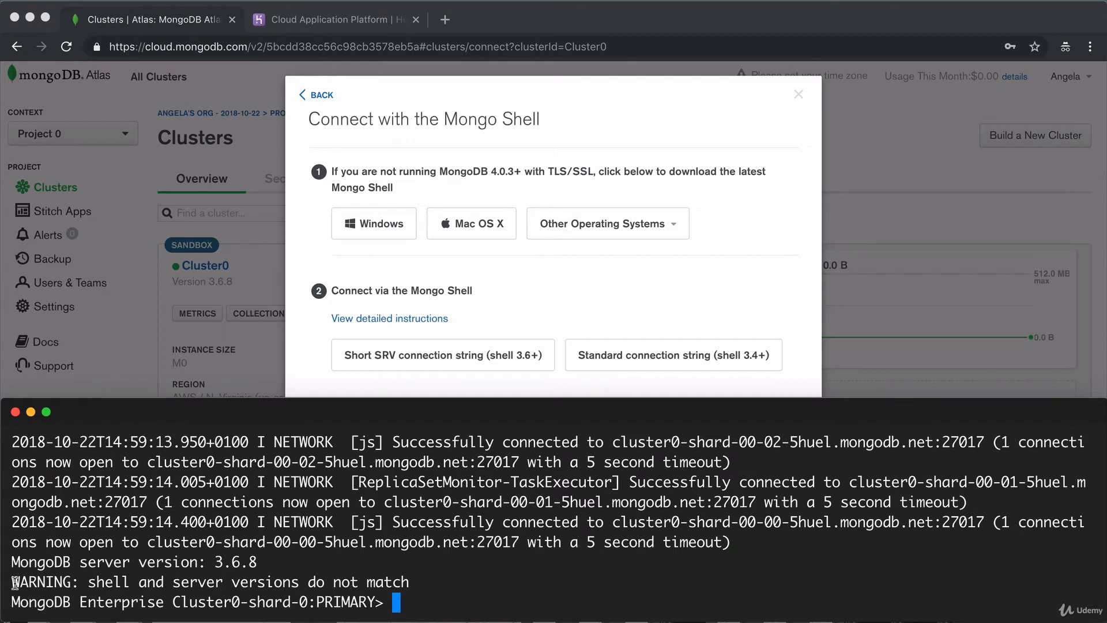
pyautogui.moveTo(11, 582); pyautogui.dragTo(152, 585)
pyautogui.moveTo(248, 590); pyautogui.dragTo(435, 587)
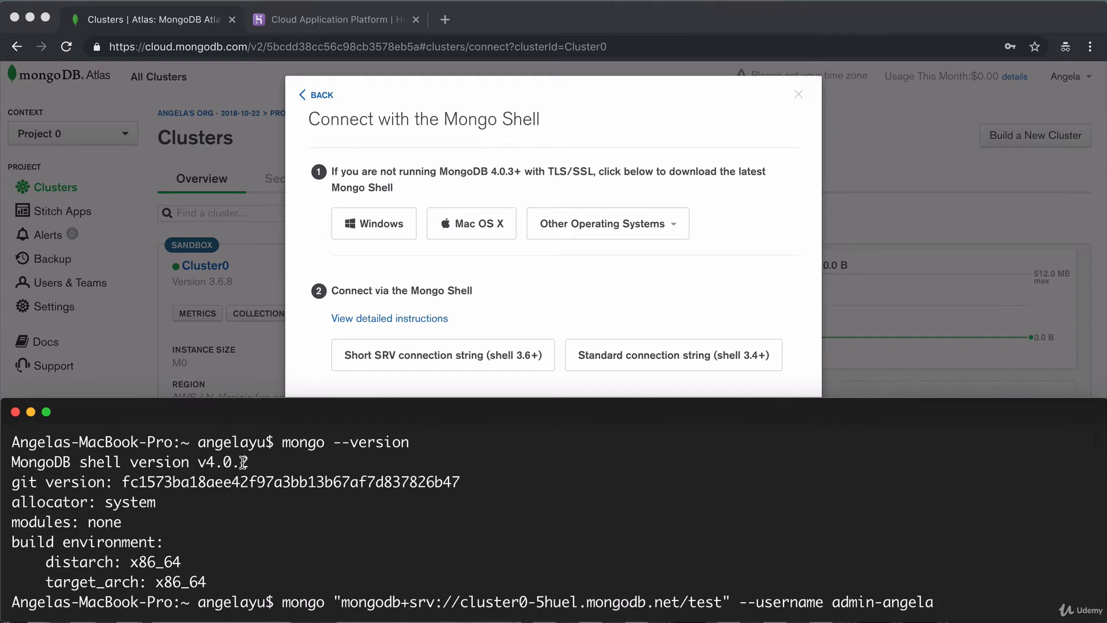
# Check the Atlas connection instructions, then rerun the mongo SRV command in Hyper.
pyautogui.click(645, 387)
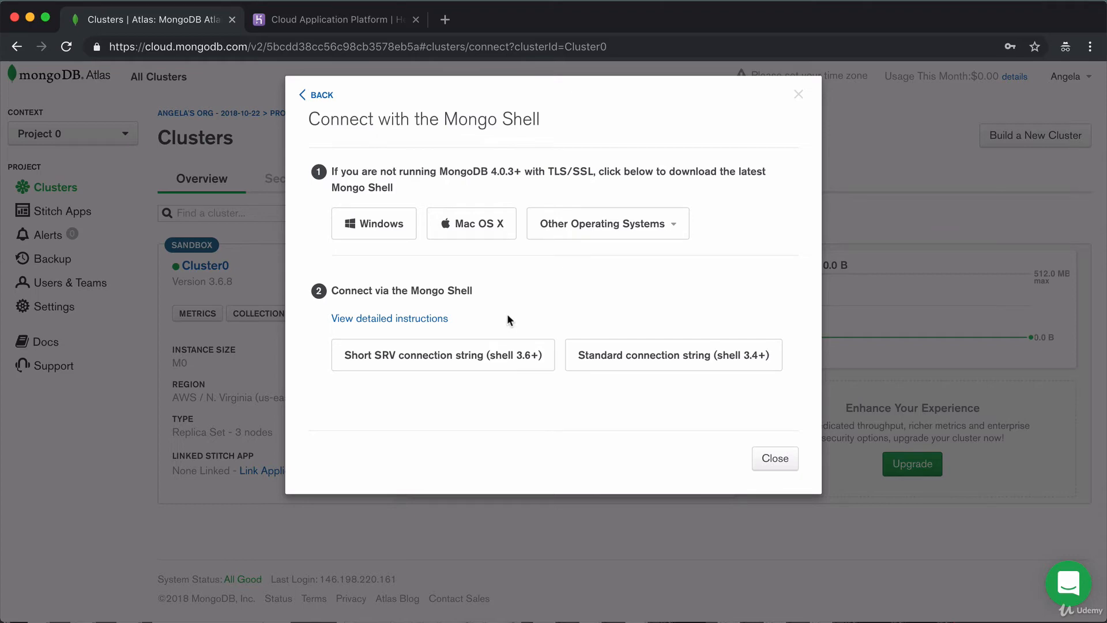
pyautogui.press('super+Tab')
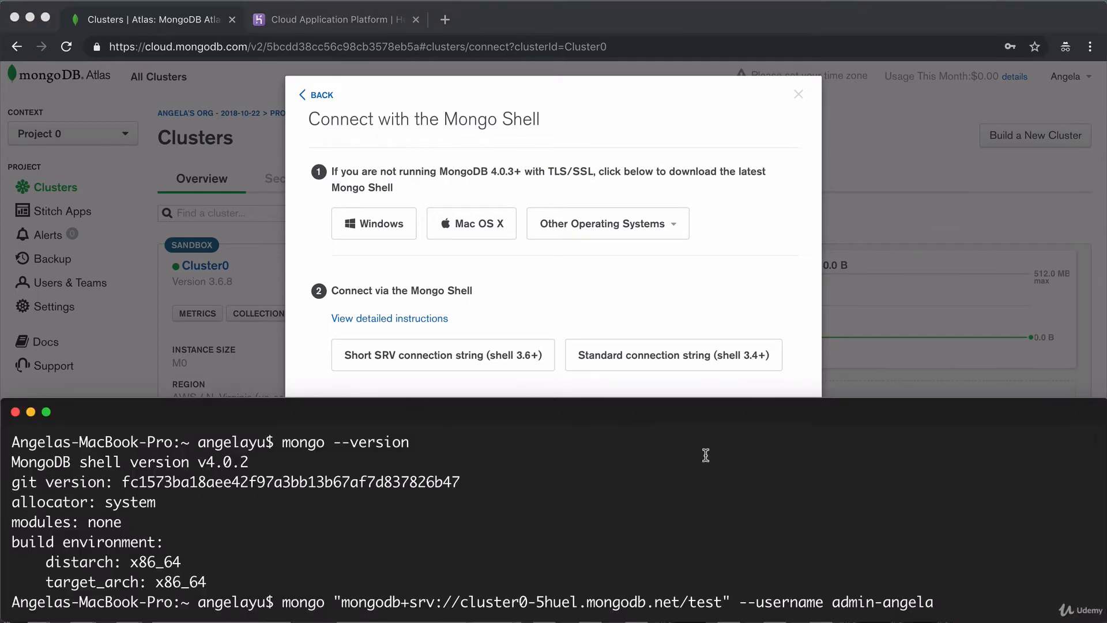
pyautogui.press('Return')
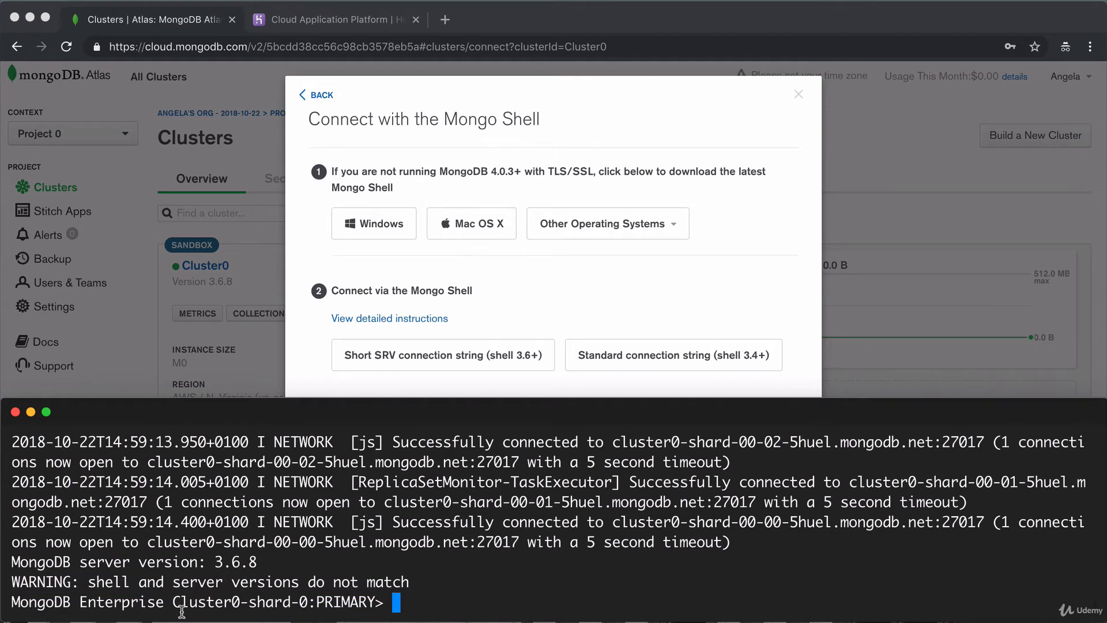
# Discard a spare terminal tab, then run show dbs to list admin and local.
pyautogui.press('super+t')
pyautogui.write('mongod')
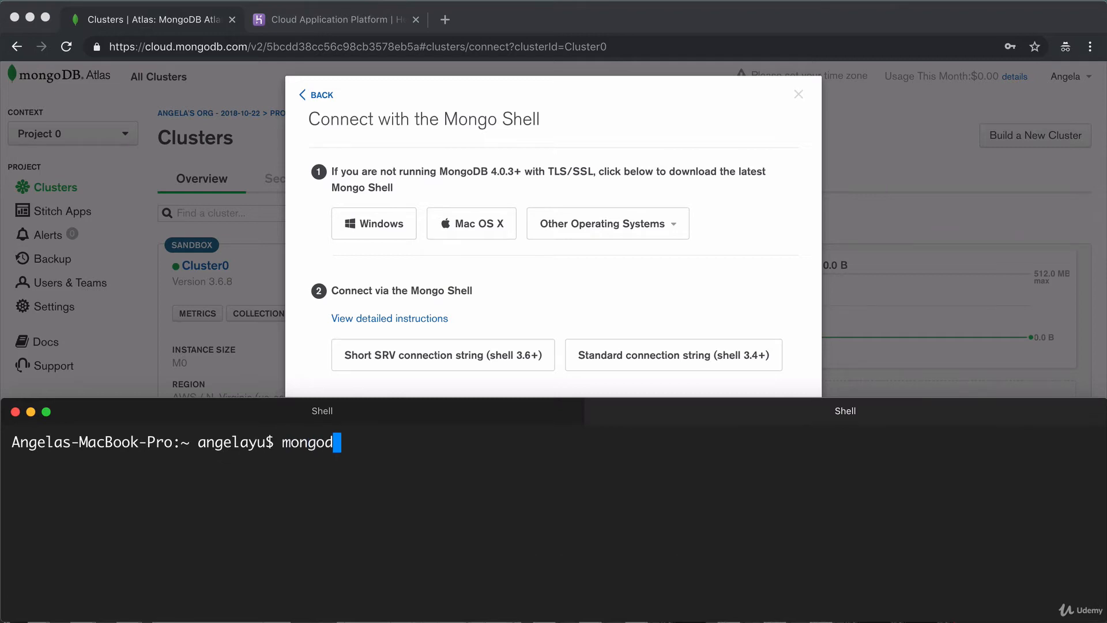
pyautogui.press('BackSpace')
pyautogui.press('BackSpace')
pyautogui.press('BackSpace')
pyautogui.press('BackSpace')
pyautogui.press('BackSpace')
pyautogui.press('BackSpace')
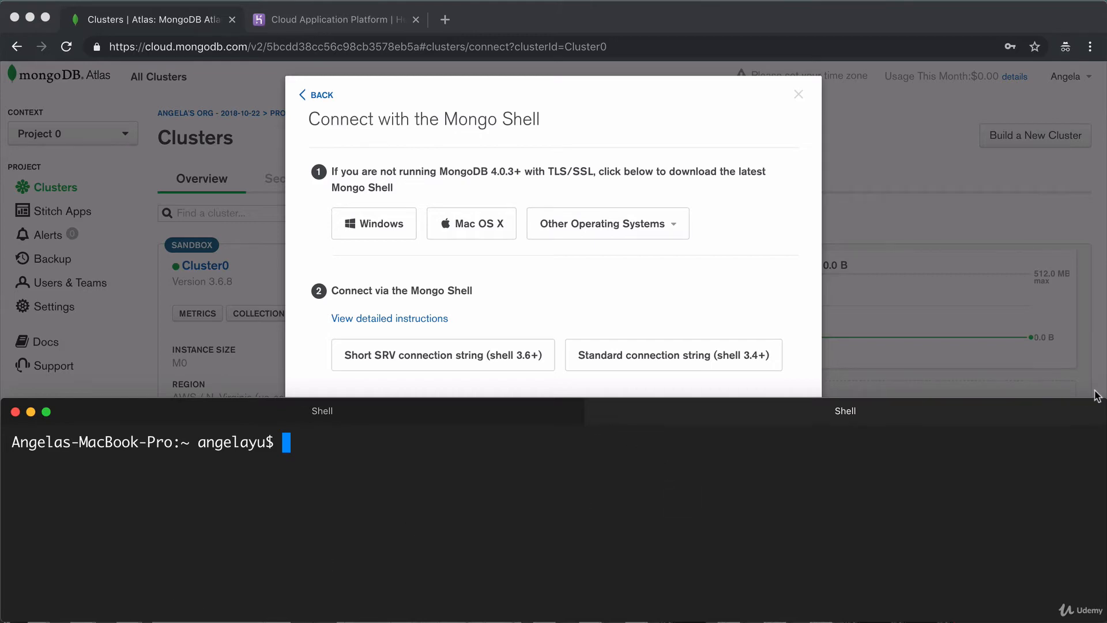
pyautogui.click(1096, 414)
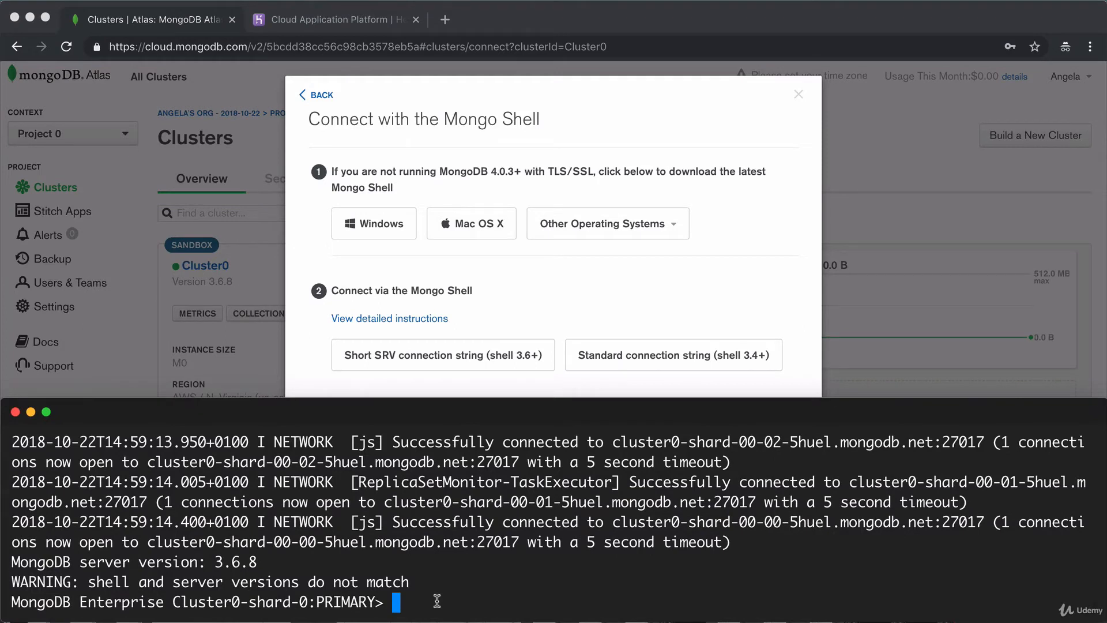
pyautogui.write('show dbs')
pyautogui.press('Return')
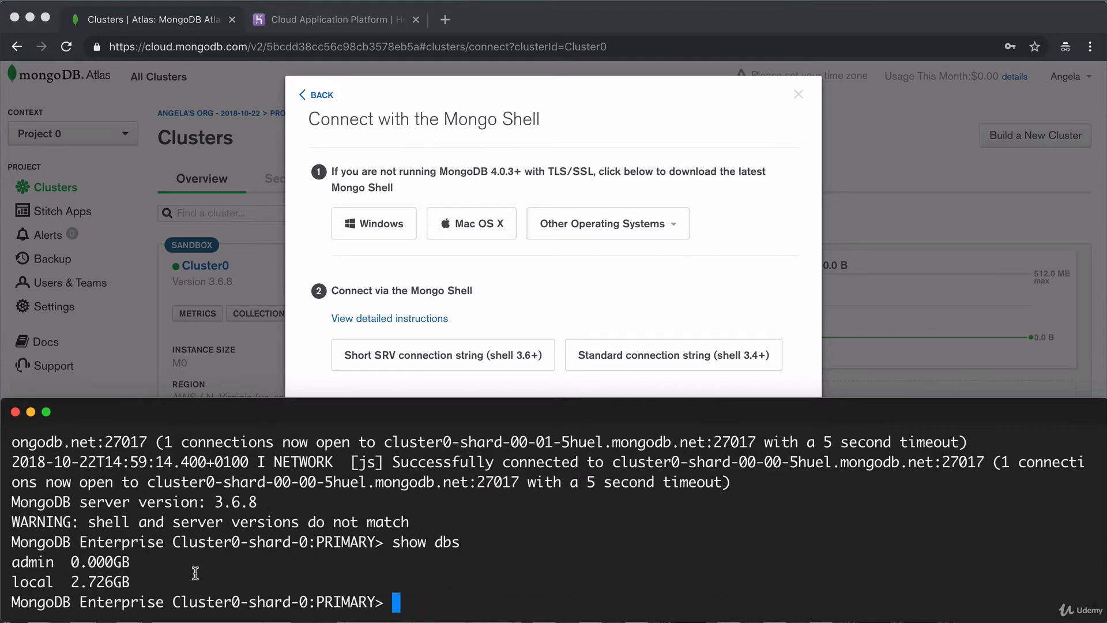
# Close the Connect dialog and open Cluster0's Collections.
pyautogui.click(315, 96)
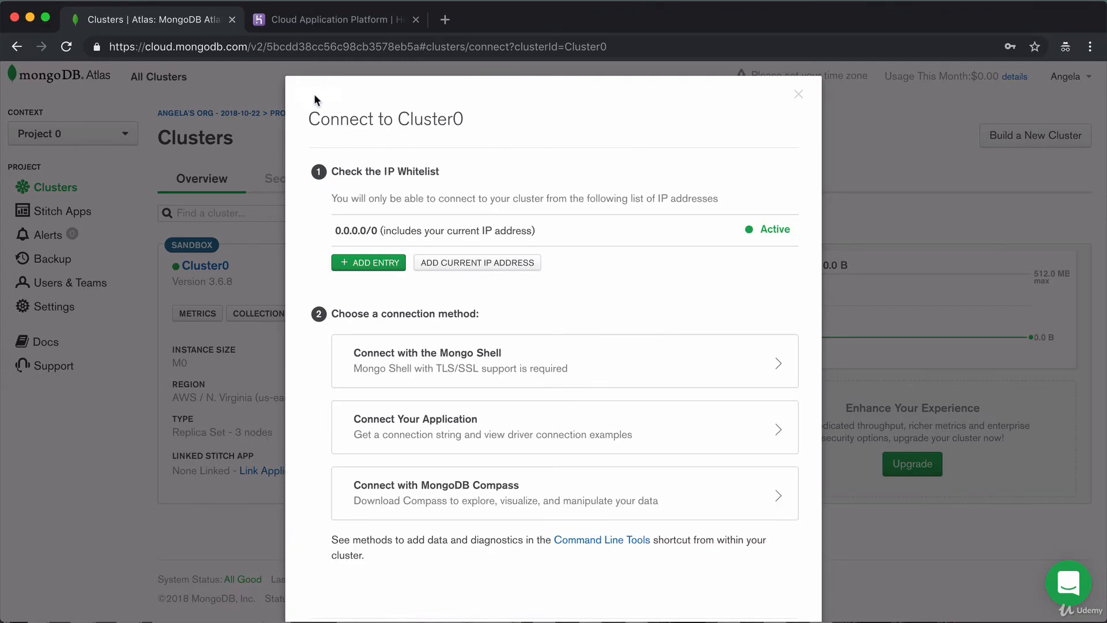
pyautogui.click(803, 93)
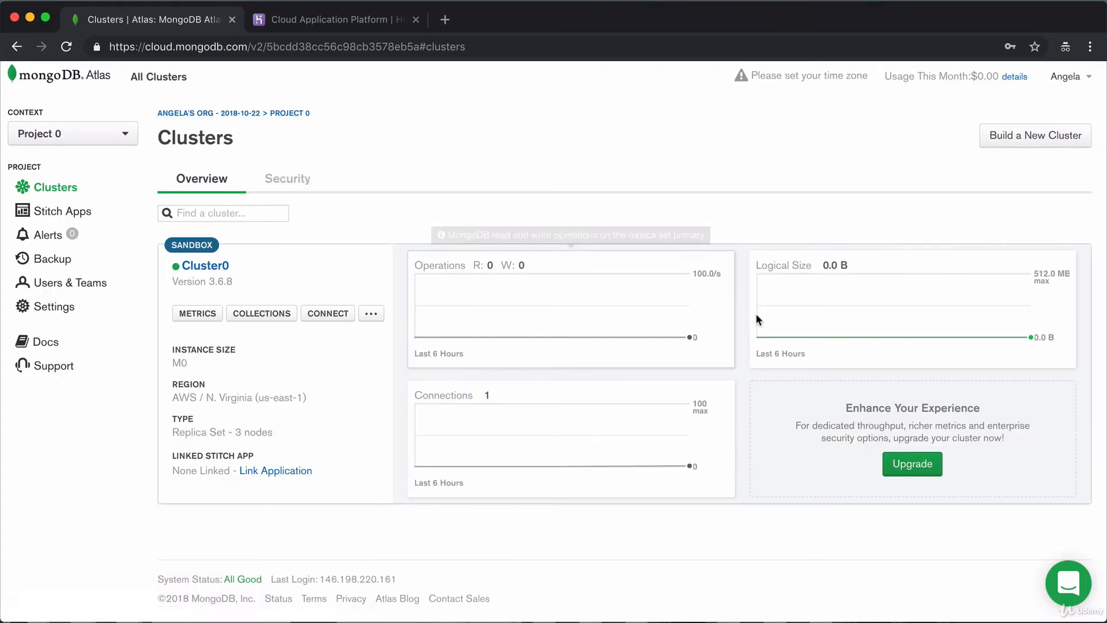
pyautogui.click(241, 314)
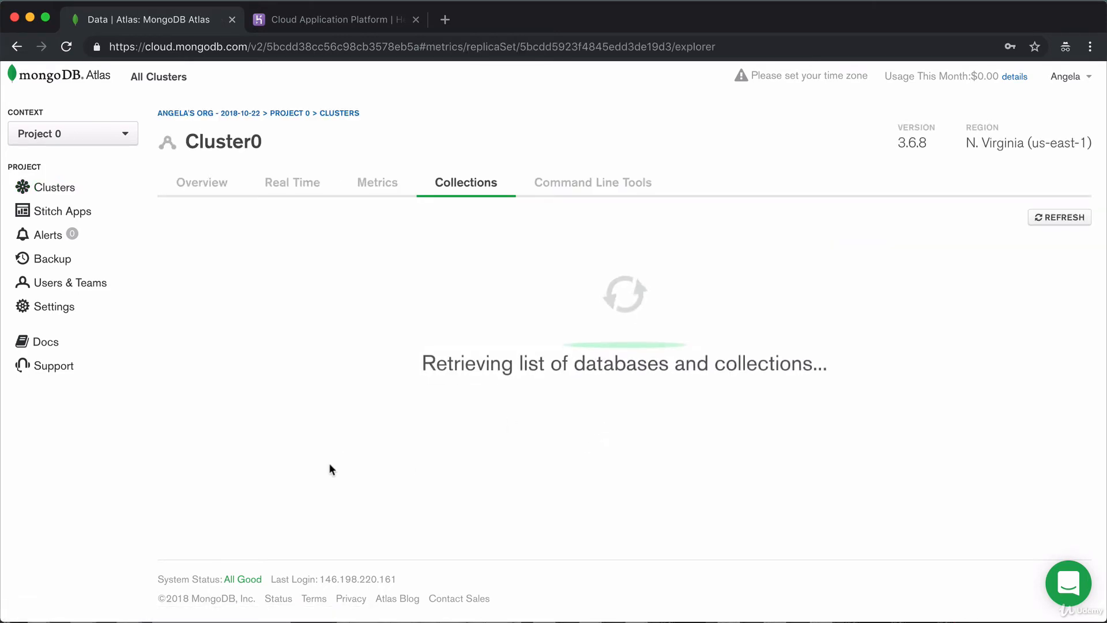
# Create a database named test with a collection named test.
pyautogui.click(595, 436)
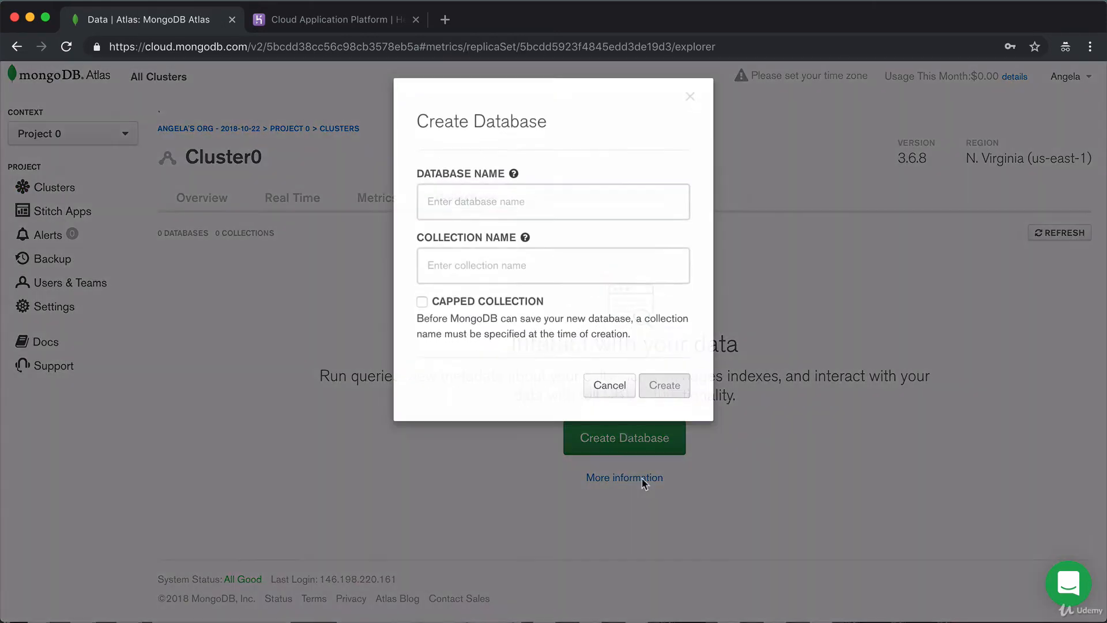
pyautogui.click(458, 206)
pyautogui.write('test')
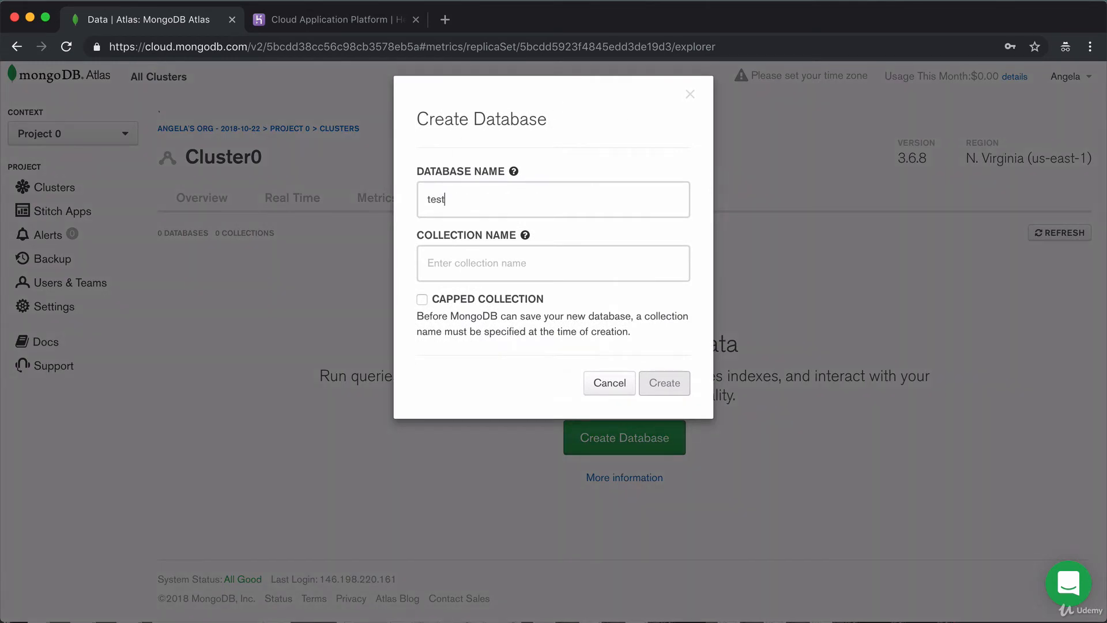
pyautogui.click(463, 265)
pyautogui.write('test')
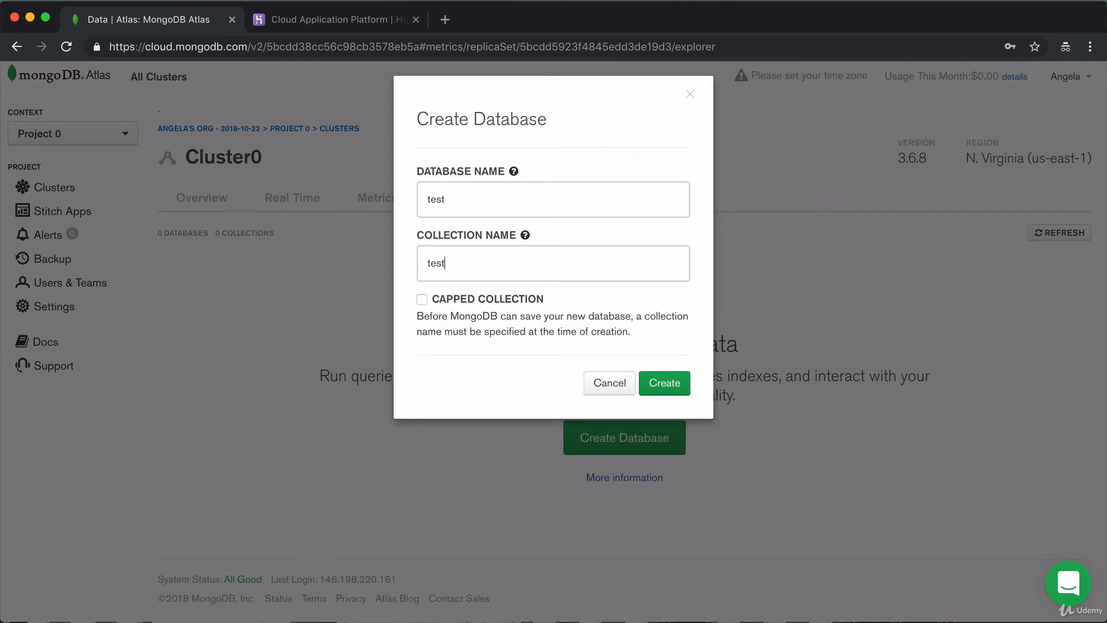
pyautogui.click(664, 383)
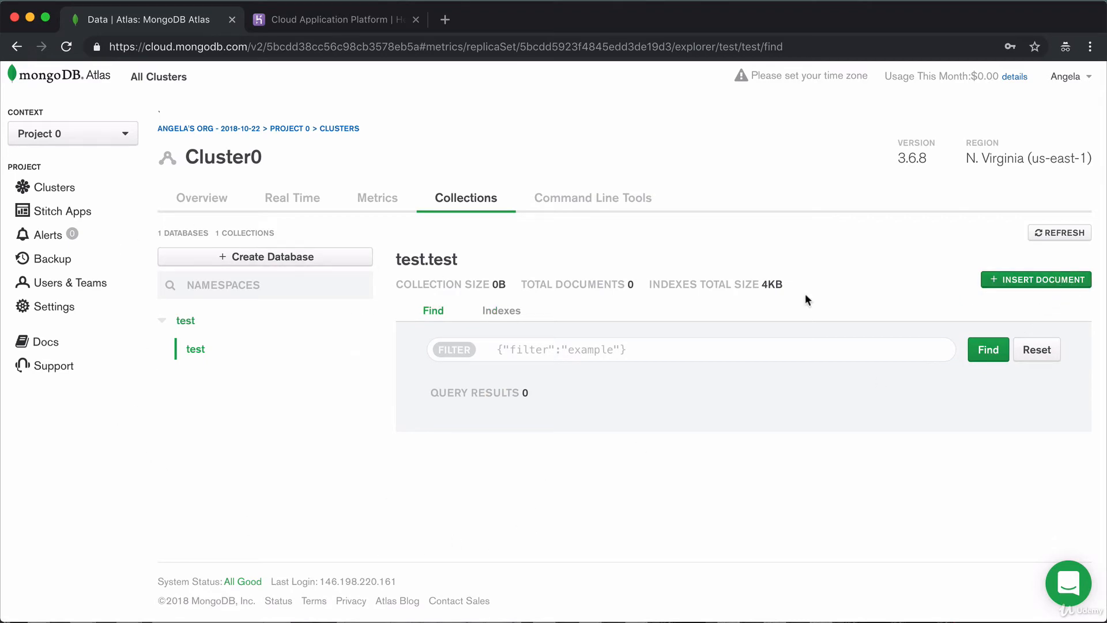
# Insert a document into test.test with newData set to "Welcome to your database!".
pyautogui.click(1035, 281)
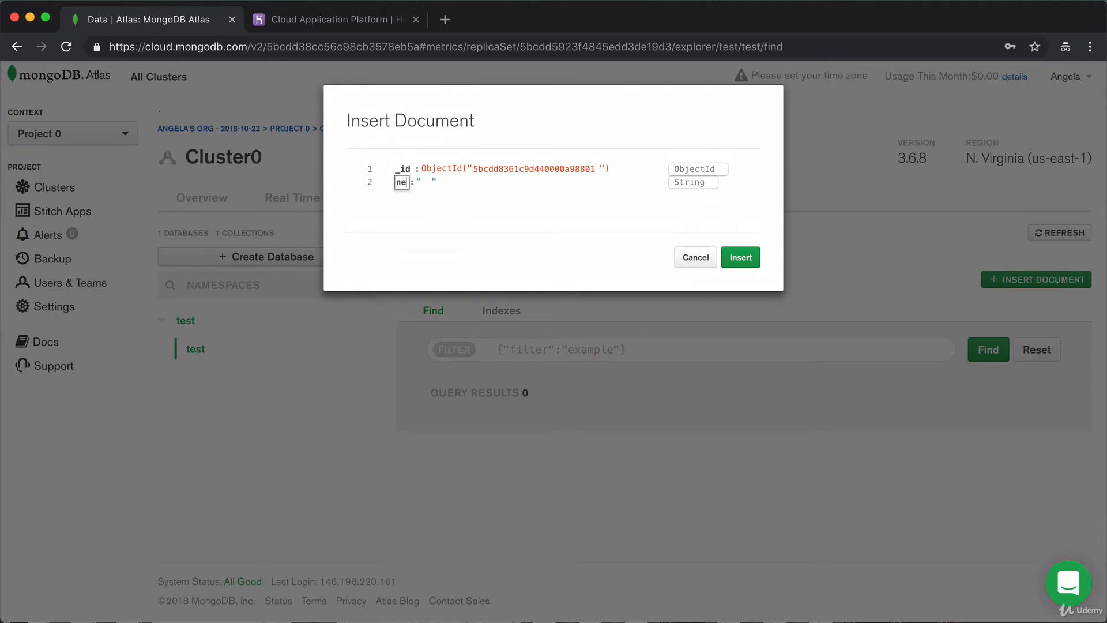
pyautogui.write('newData')
pyautogui.press('Tab')
pyautogui.write('Welcome to ')
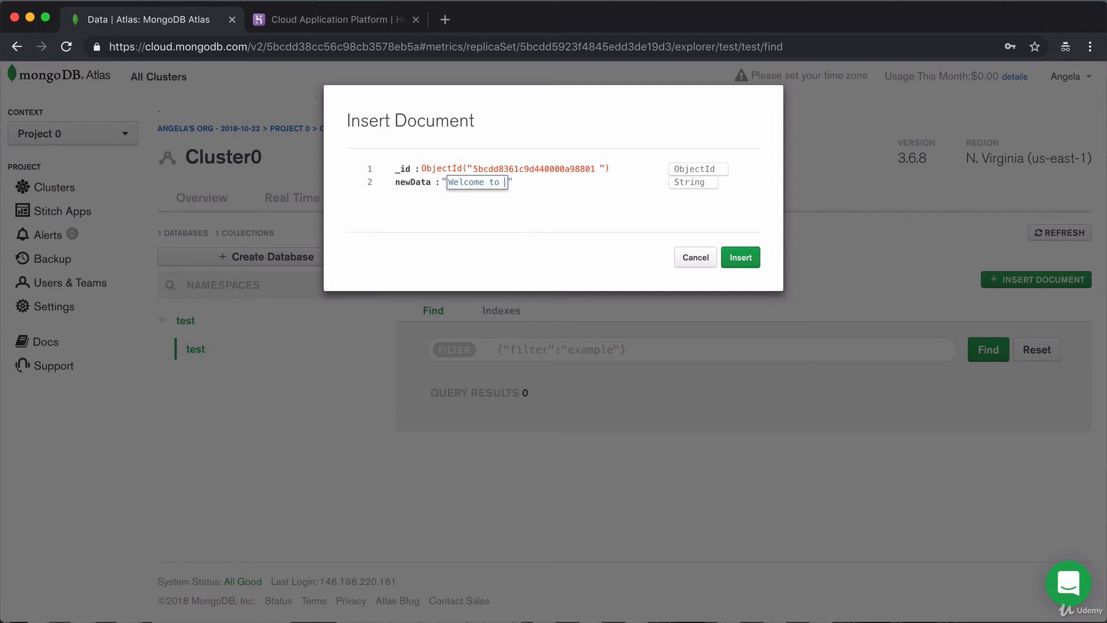
pyautogui.write('your database!')
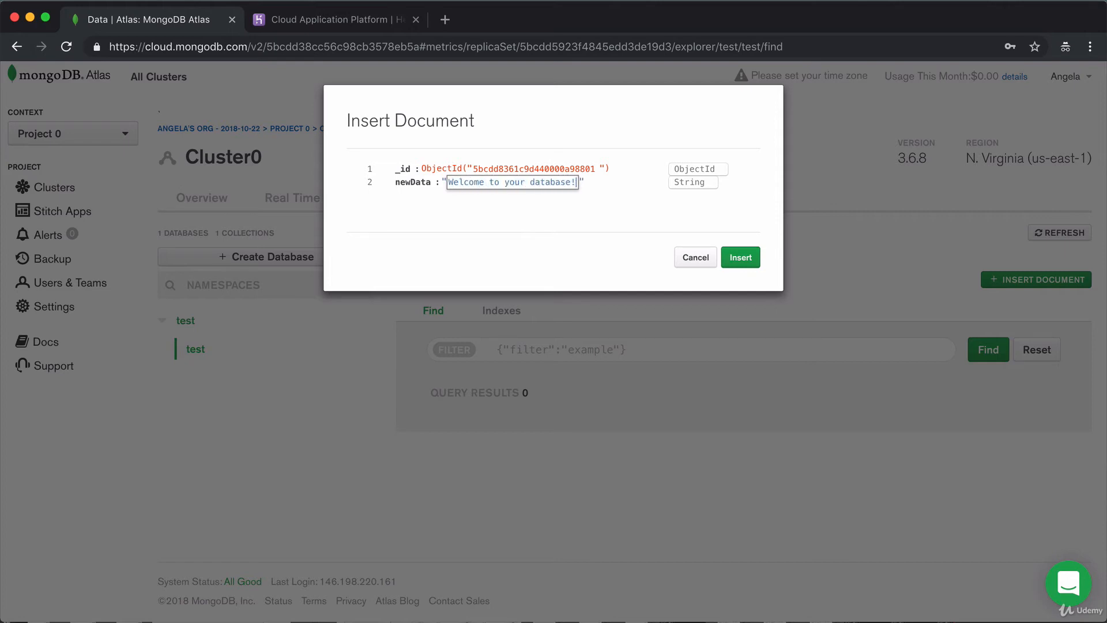
pyautogui.click(728, 260)
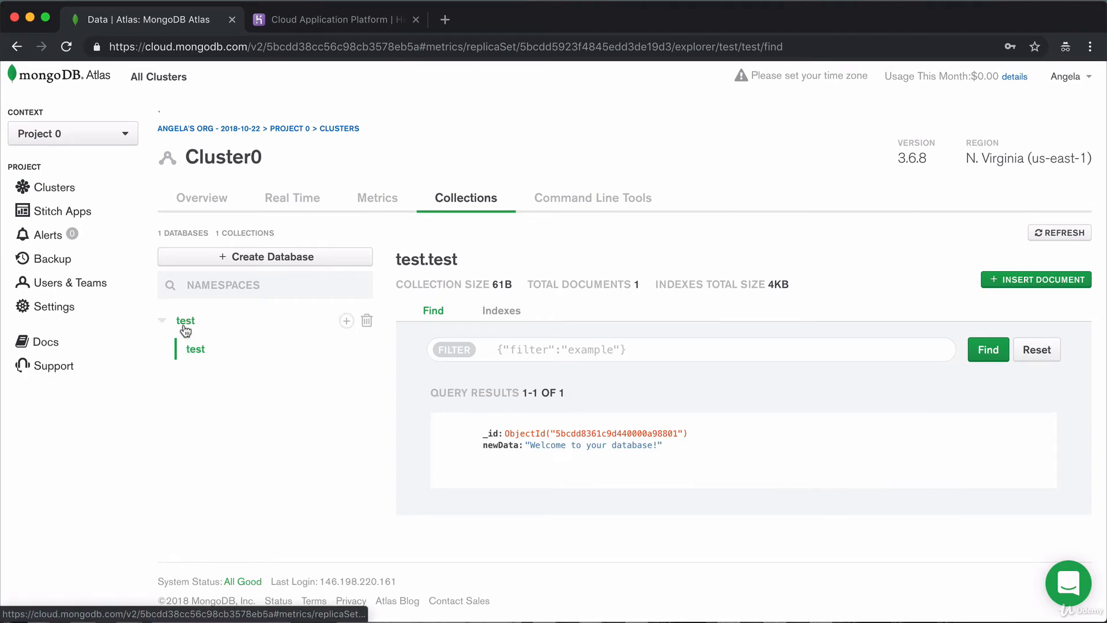
pyautogui.press('super+Tab')
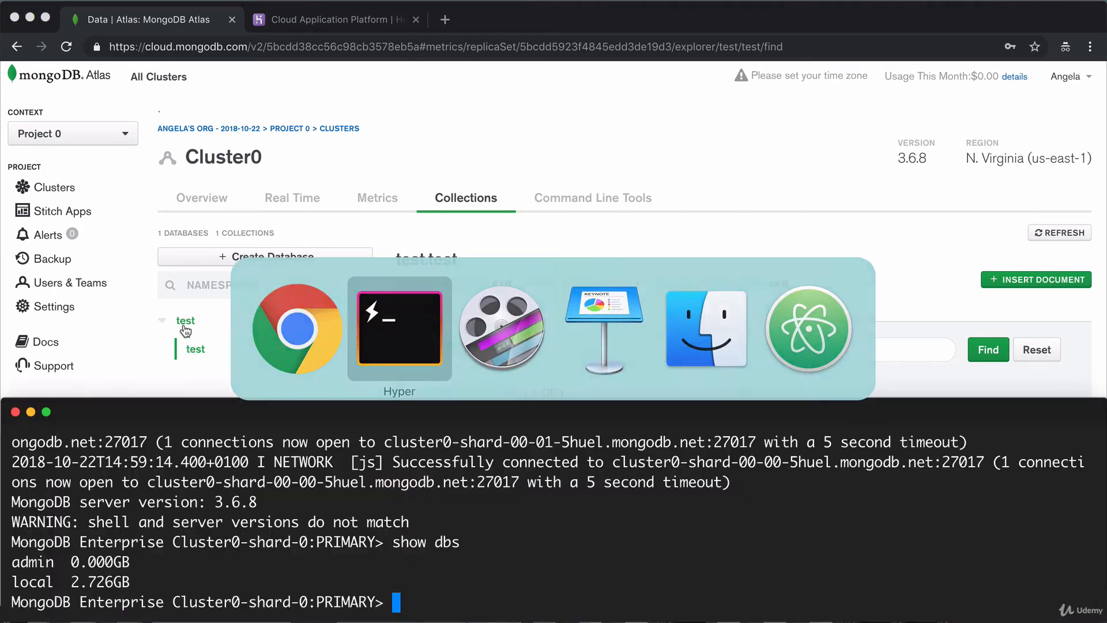
# In the mongo shell, run show dbs, use test, and show collections.
pyautogui.moveTo(564, 411); pyautogui.dragTo(558, 328)
pyautogui.write('show d')
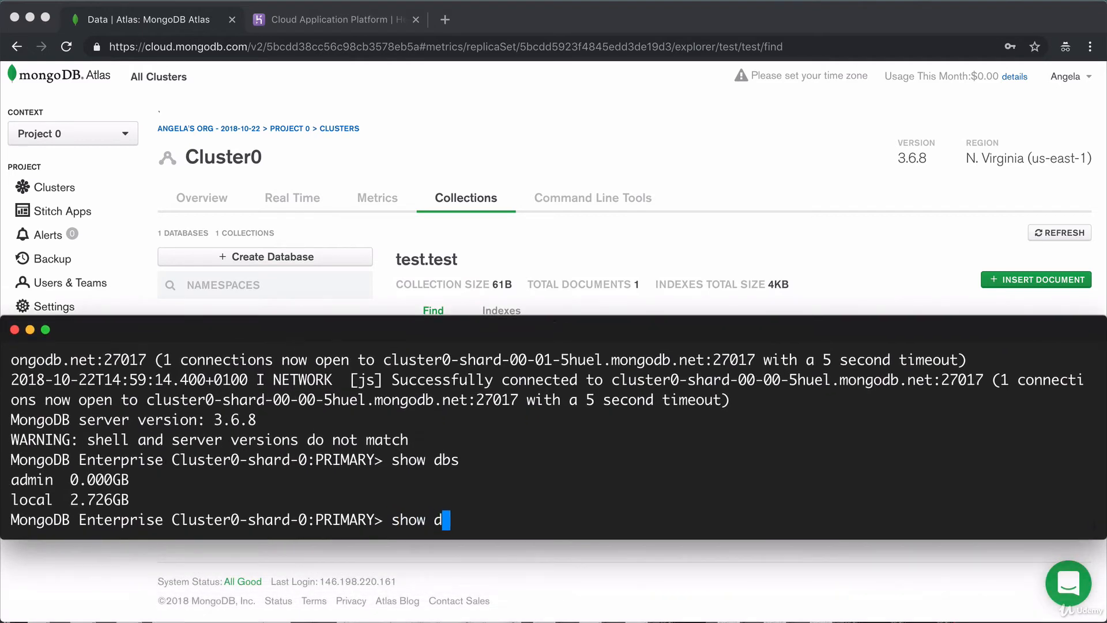
pyautogui.write('bs')
pyautogui.press('Return')
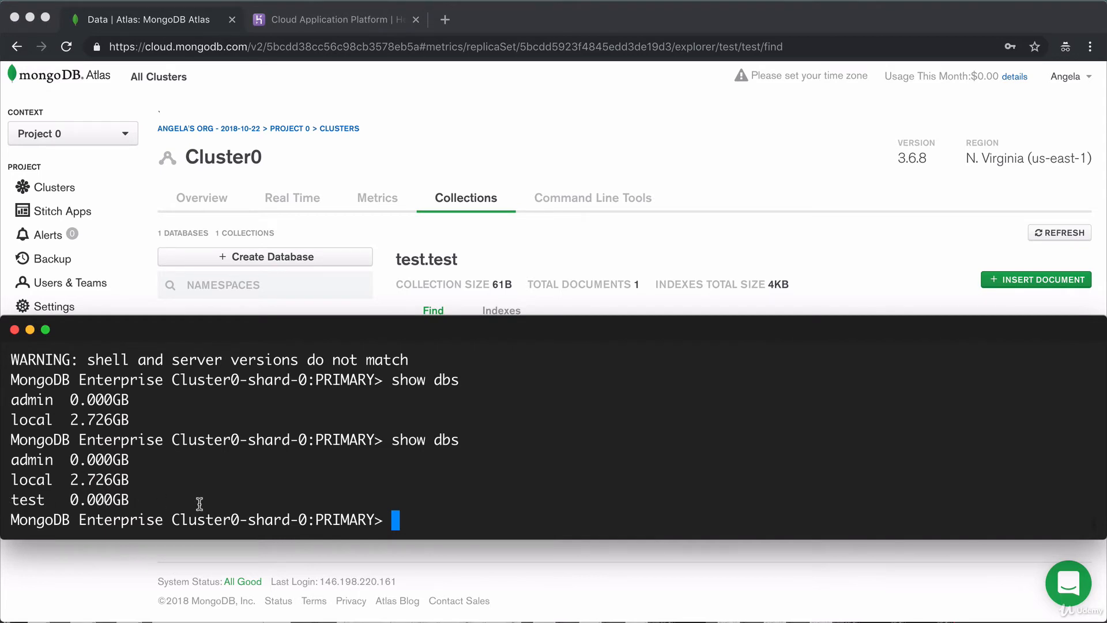
pyautogui.write('use test')
pyautogui.press('Return')
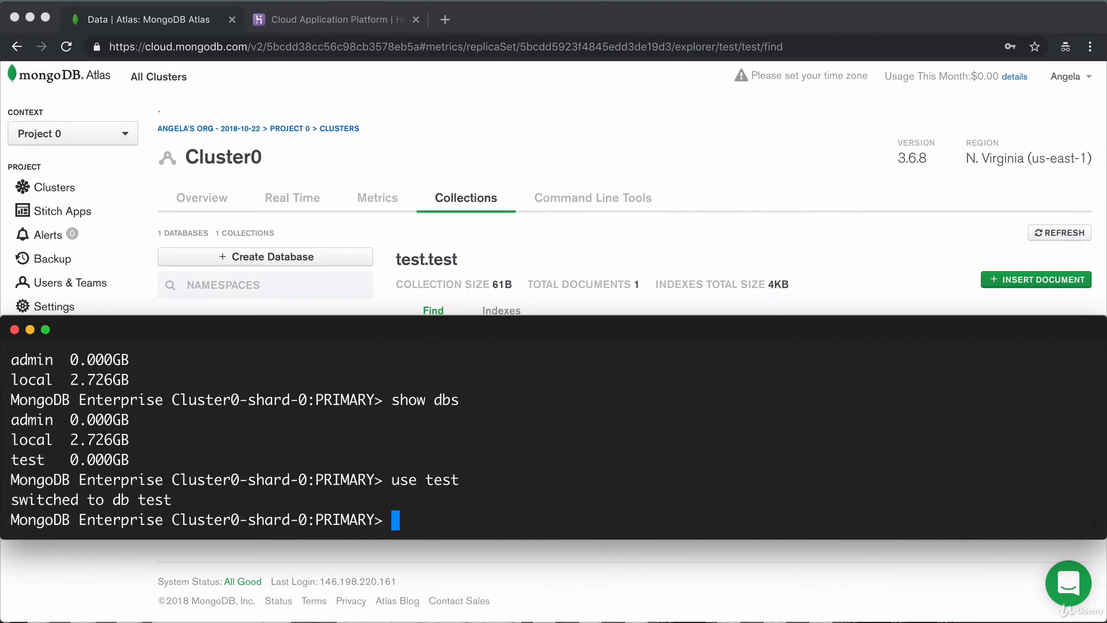
pyautogui.write('show collections')
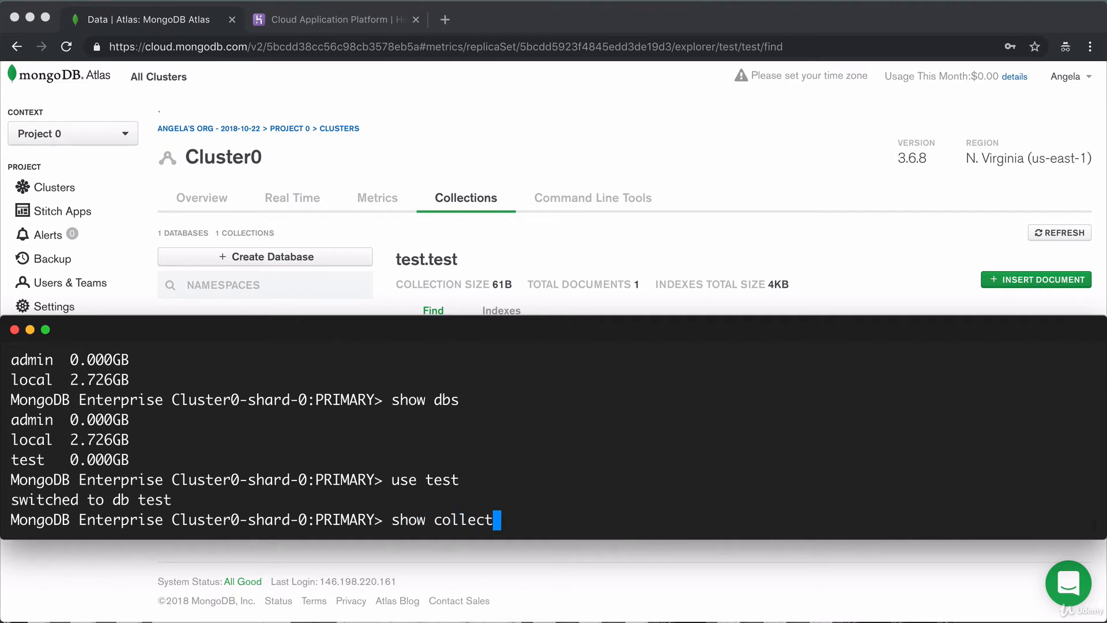
pyautogui.press('Return')
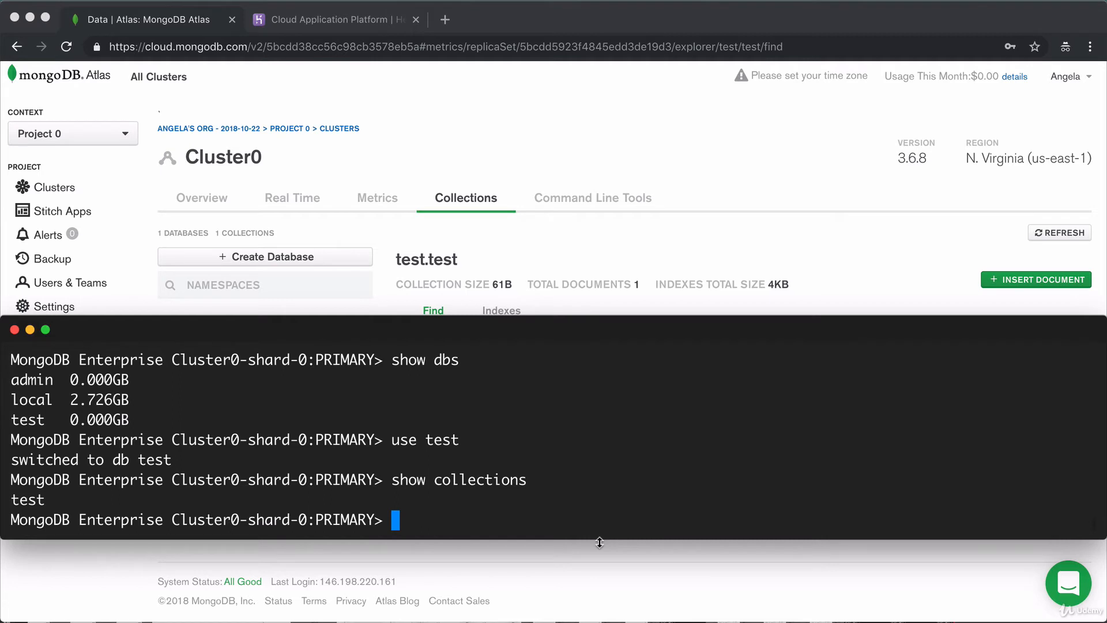
# Run db.test.find() to return the "Welcome to your database!" document, then view Atlas Collections.
pyautogui.write('db.te')
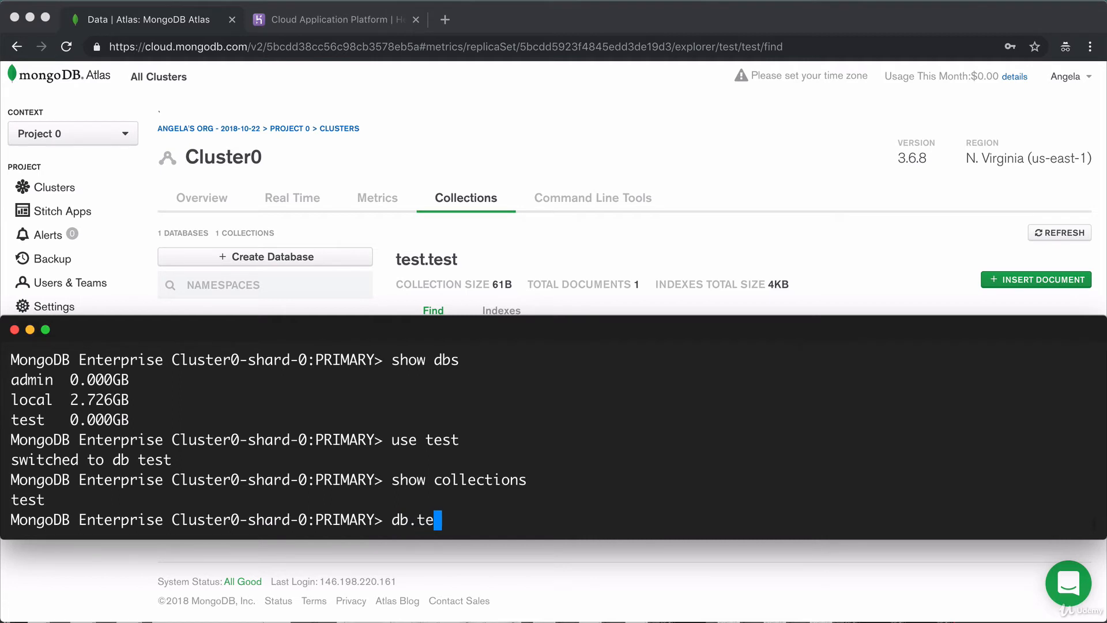
pyautogui.write('st.find()')
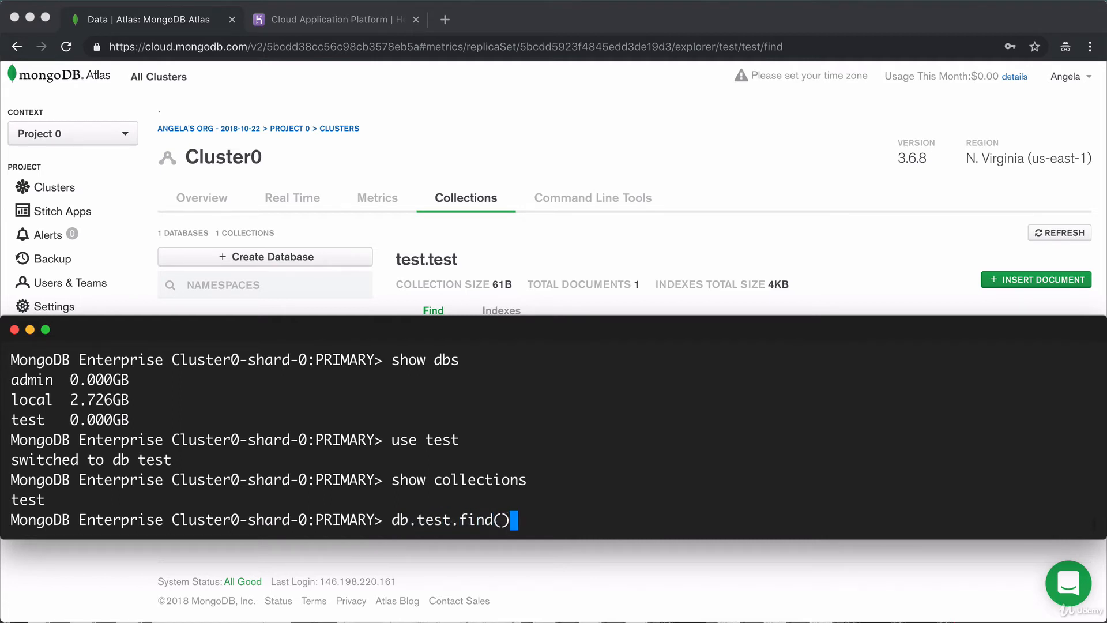
pyautogui.press('Return')
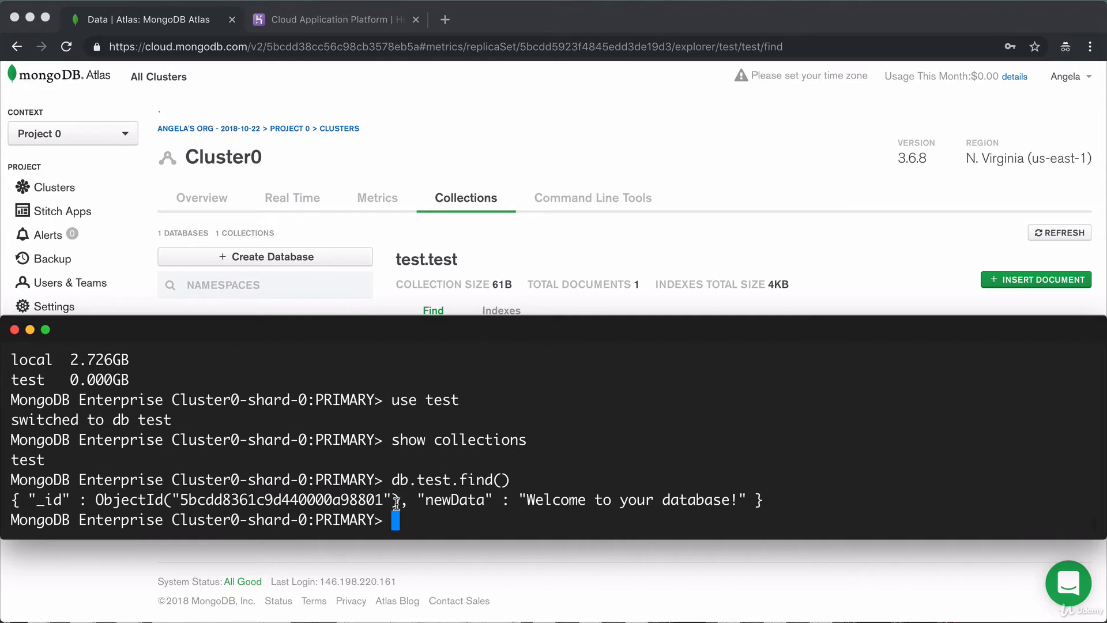
pyautogui.moveTo(776, 500); pyautogui.dragTo(3, 504)
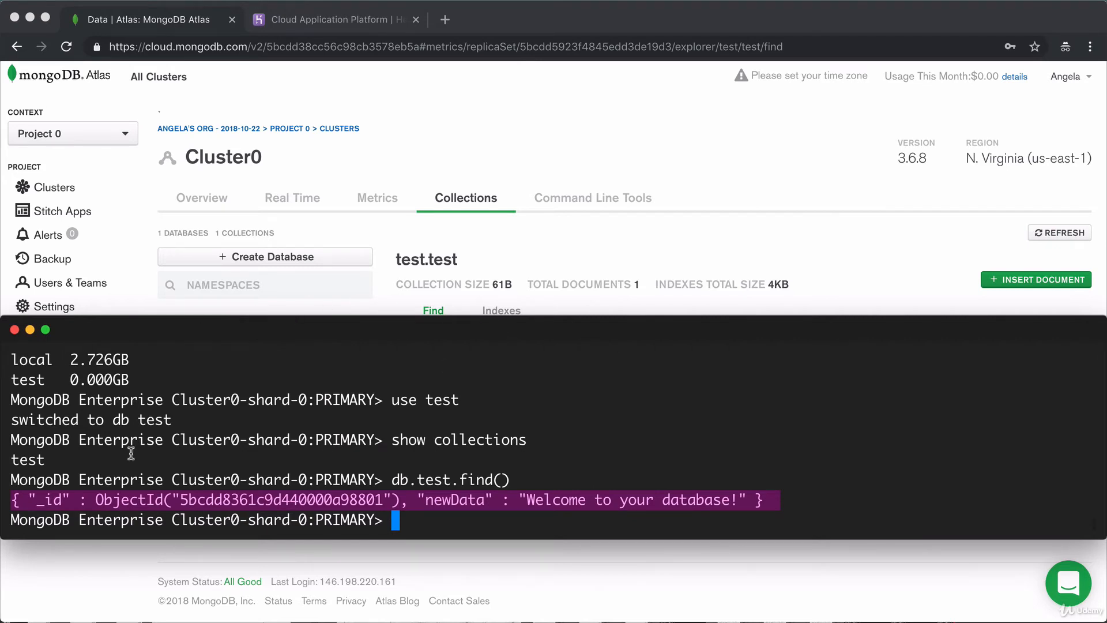
pyautogui.click(231, 193)
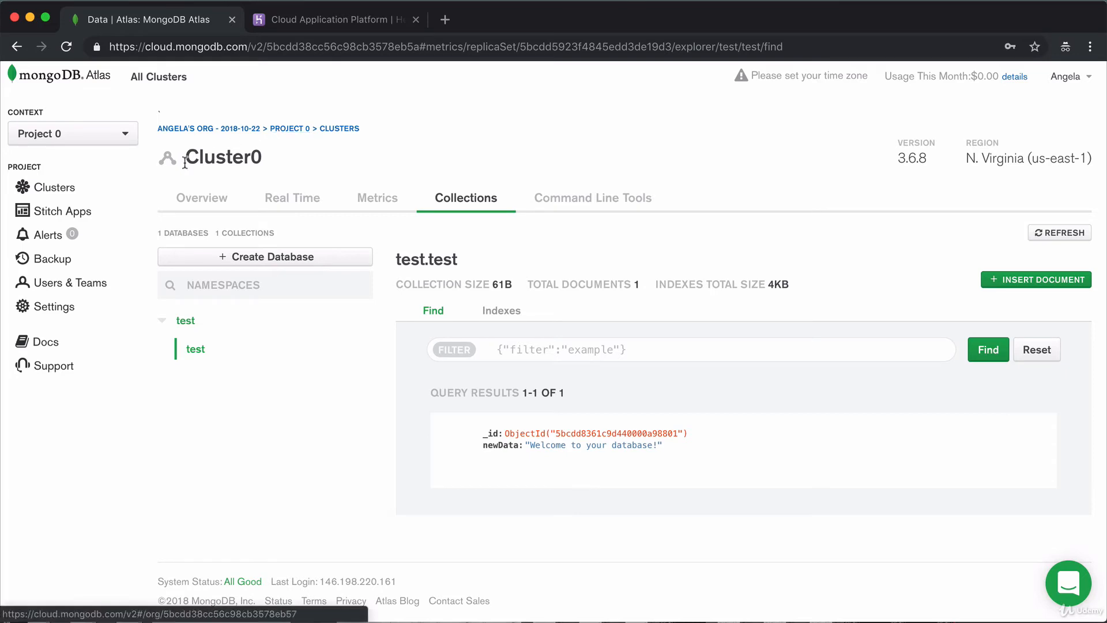
# Start the local MongoDB server with mongod in a second Hyper tab.
pyautogui.click(189, 198)
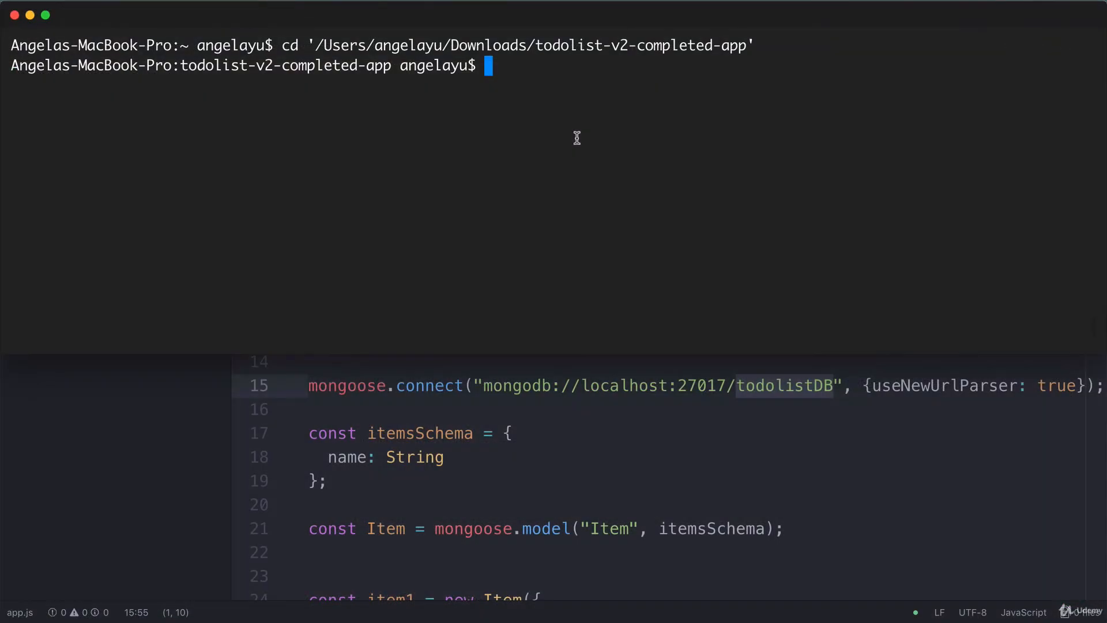
pyautogui.press('super+t')
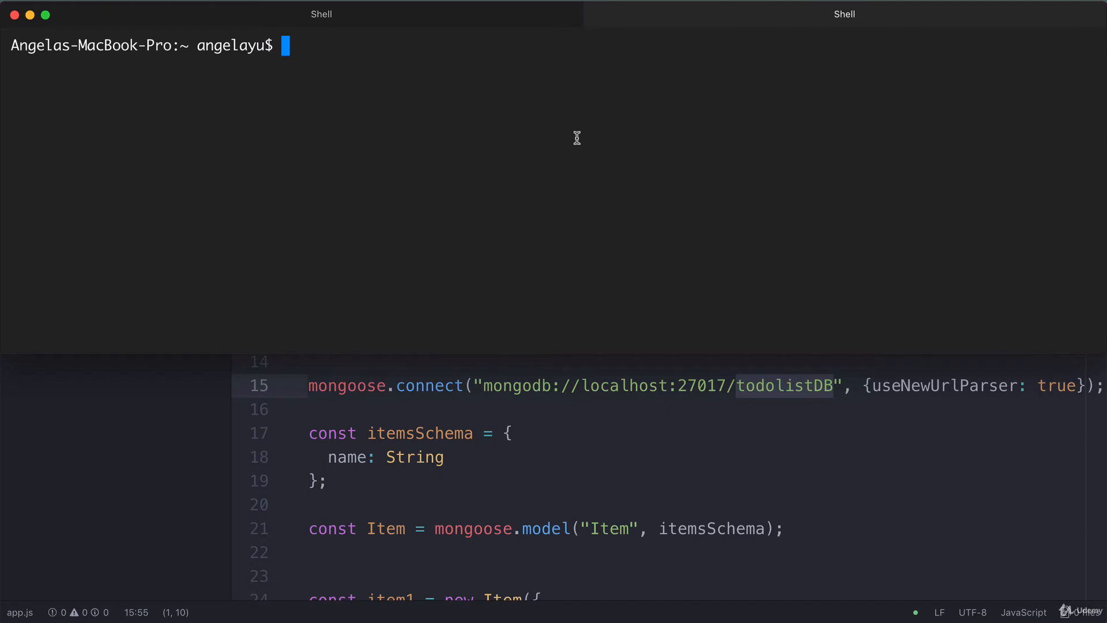
pyautogui.write('mongod')
pyautogui.press('Return')
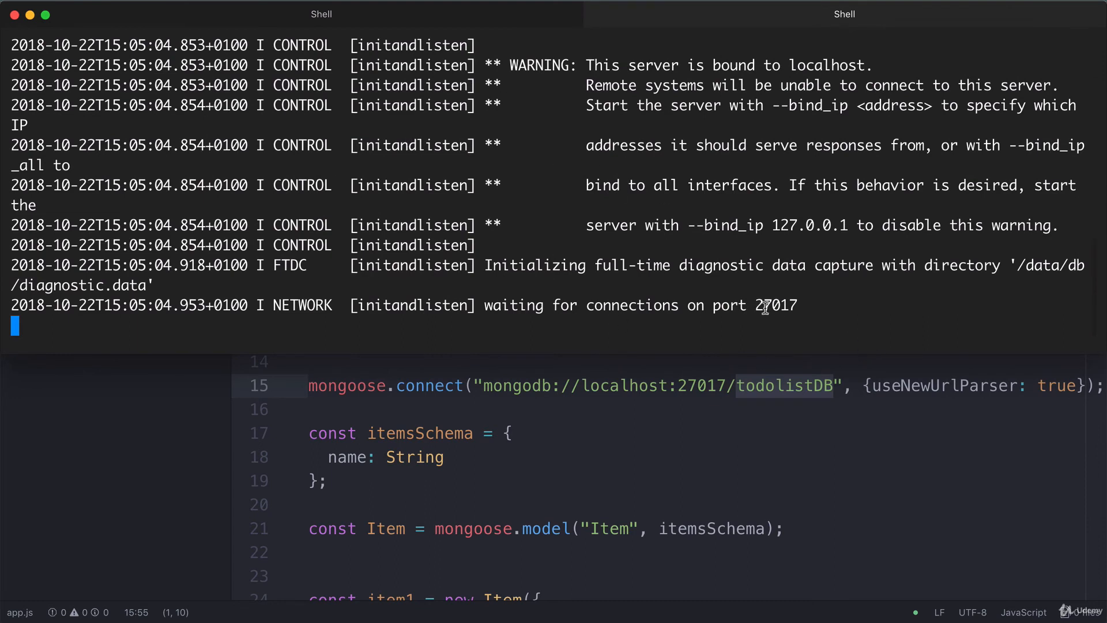
pyautogui.moveTo(873, 65); pyautogui.dragTo(587, 64)
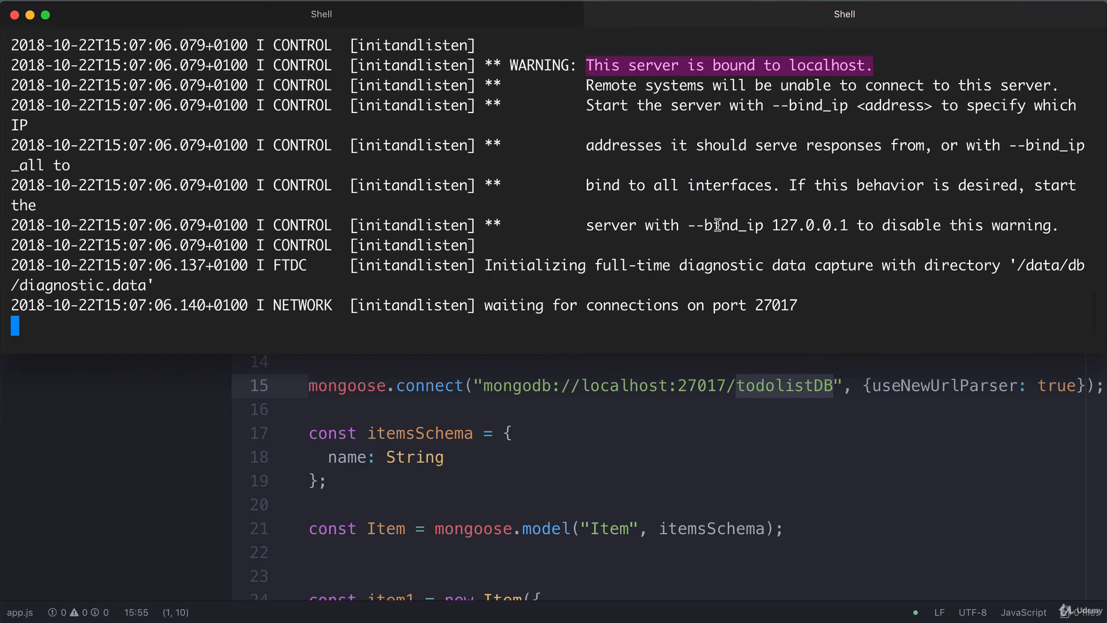
# Launch the todolist app with nodemon app.js and view it at localhost:3000.
pyautogui.click(413, 15)
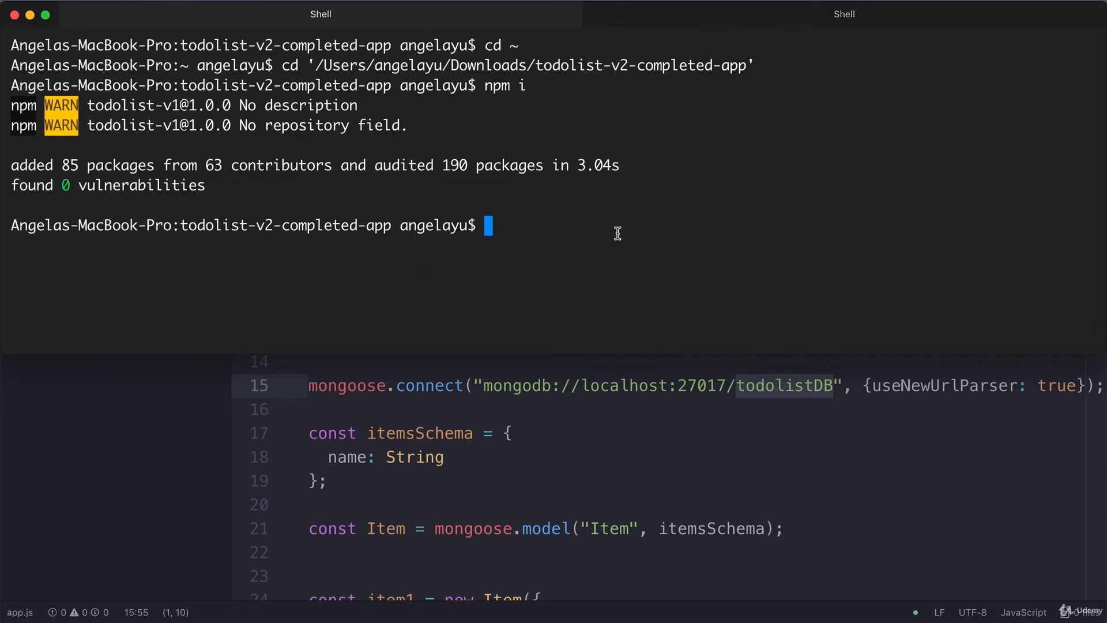
pyautogui.write('nodemon')
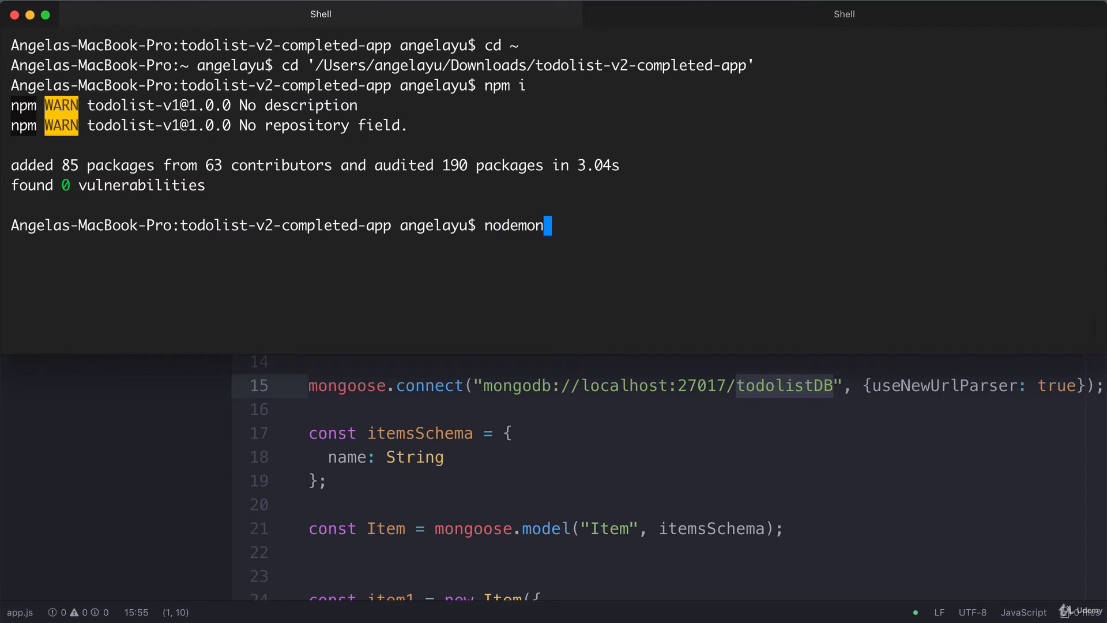
pyautogui.write(' app.js')
pyautogui.press('Return')
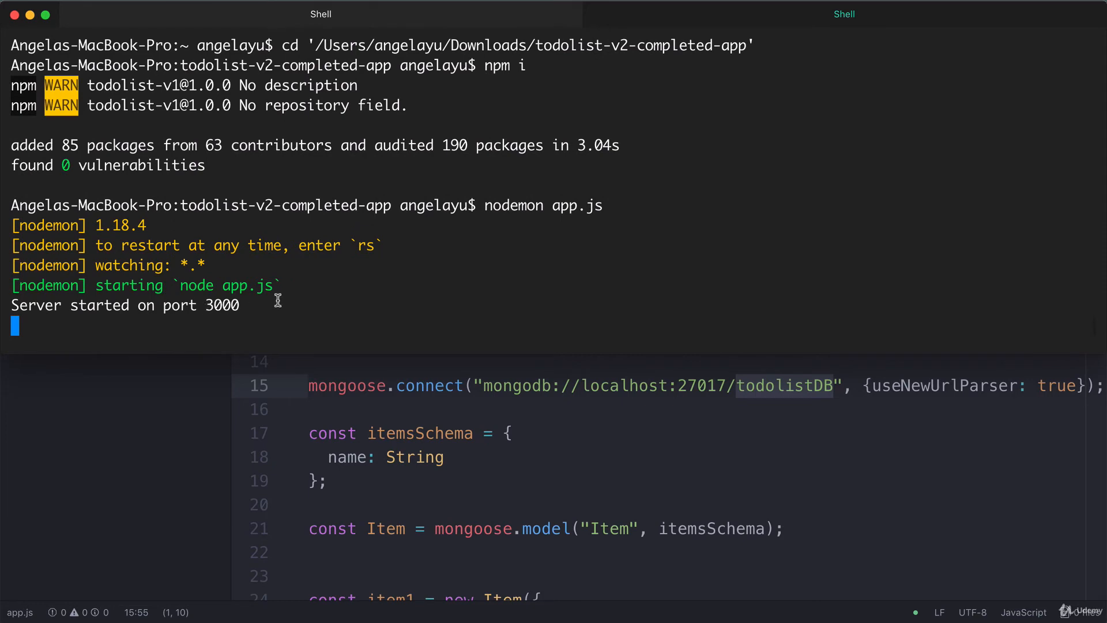
pyautogui.press('super+Tab')
pyautogui.press('super+Tab')
pyautogui.press('super+Tab')
pyautogui.press('super+Tab')
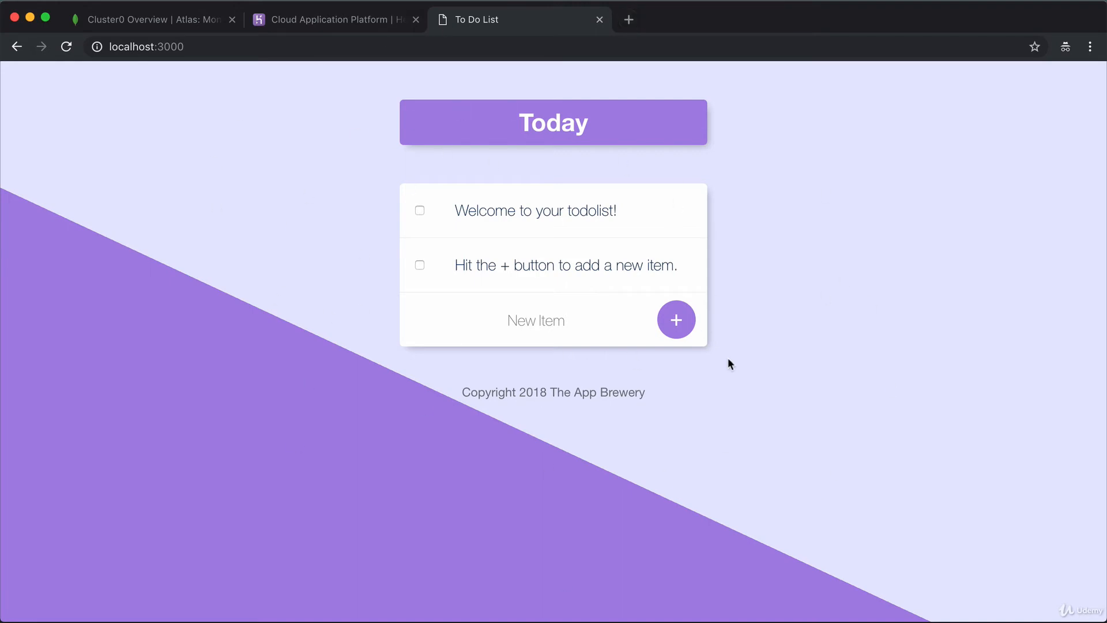
# Check off "Hit the + button to add a new item." to delete it, then return to the terminal.
pyautogui.click(420, 265)
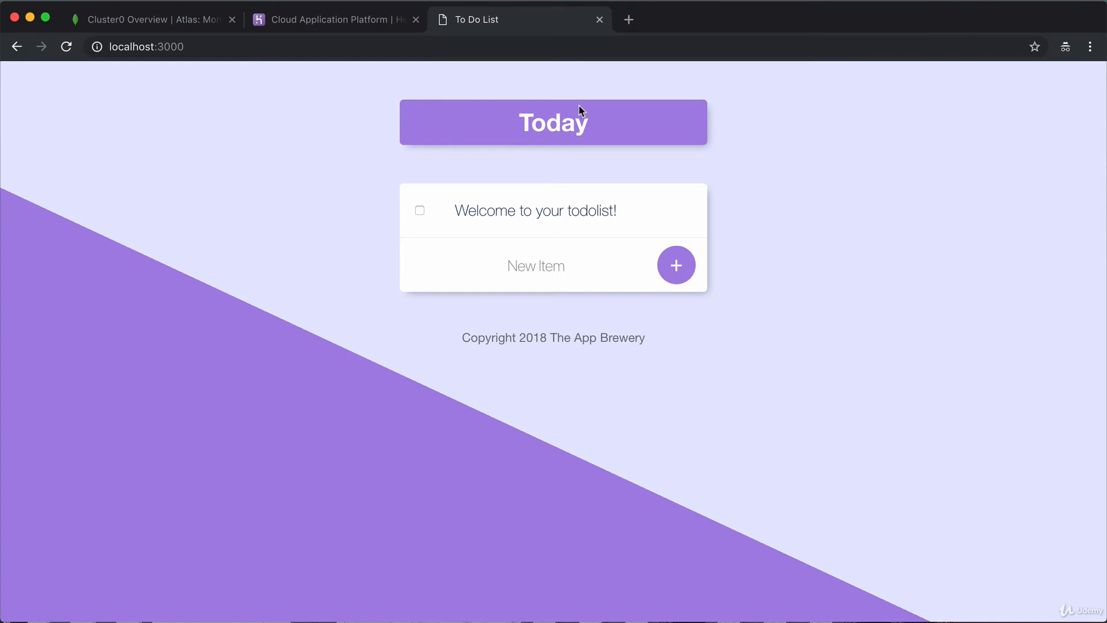
pyautogui.press('super+Tab')
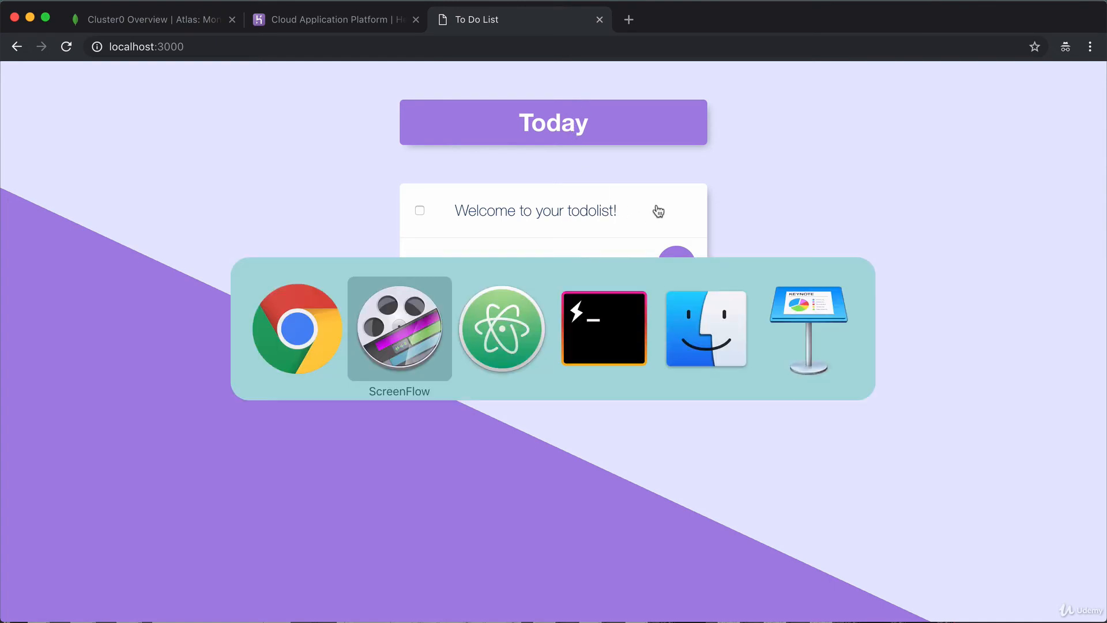
pyautogui.press('super+Tab')
pyautogui.press('super+Tab')
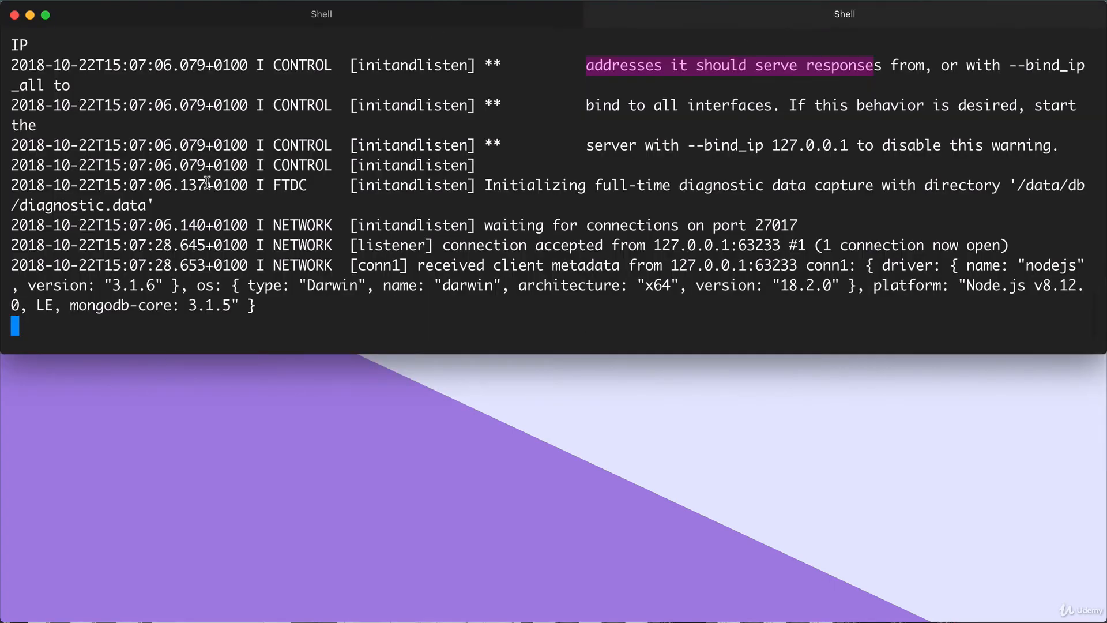
# Stop mongod with Ctrl-C, close its tab, and restart the app with rs.
pyautogui.hotkey('ctrl', 'c')
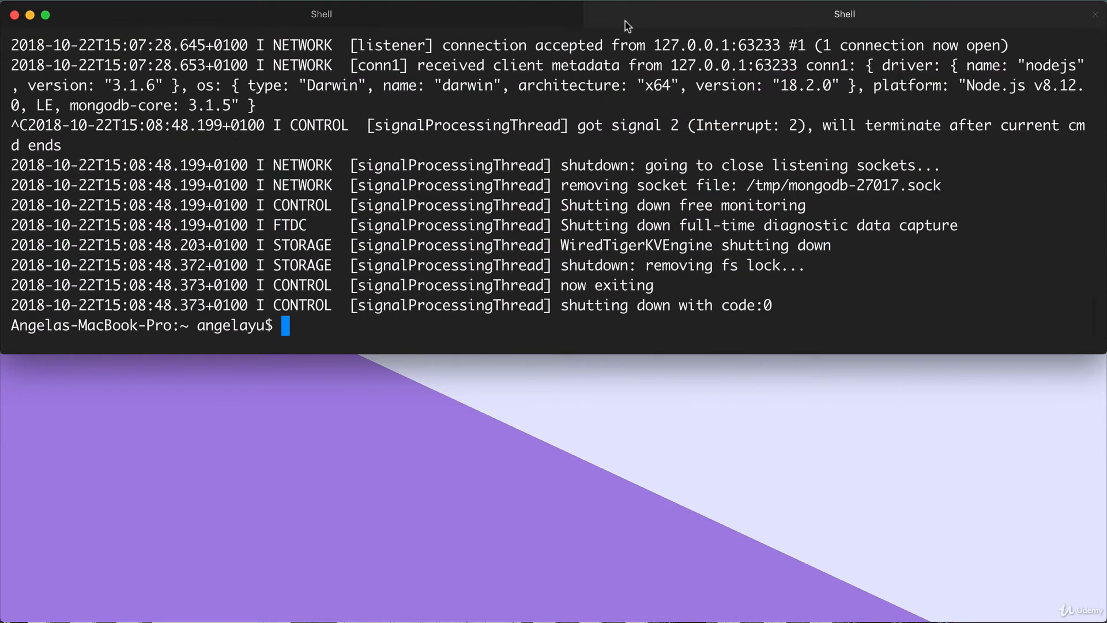
pyautogui.click(1095, 14)
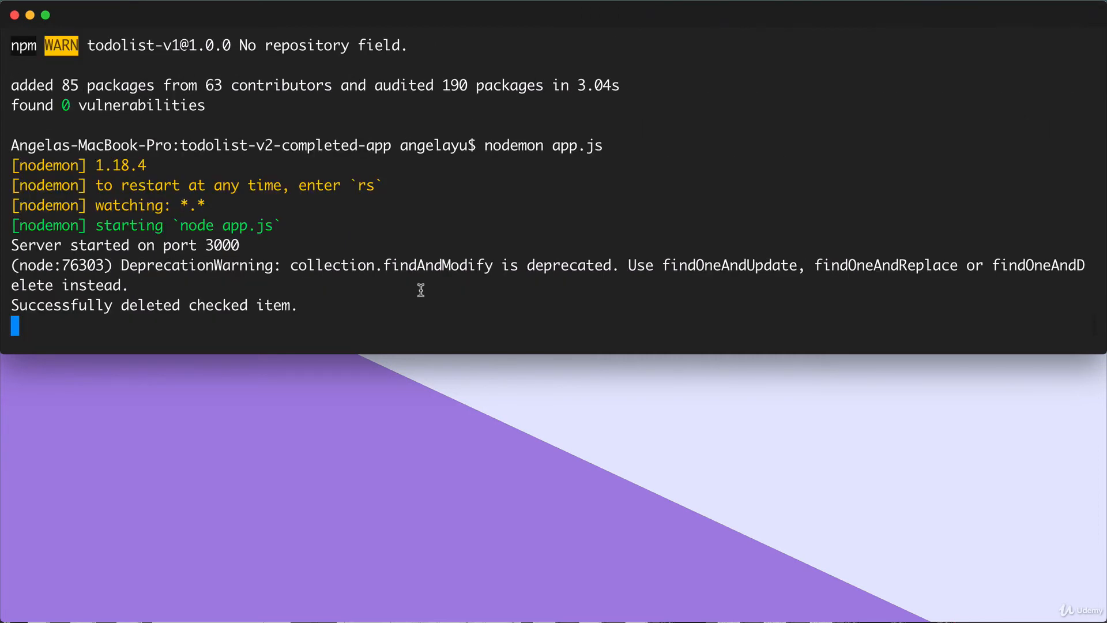
pyautogui.write('rs')
pyautogui.press('Return')
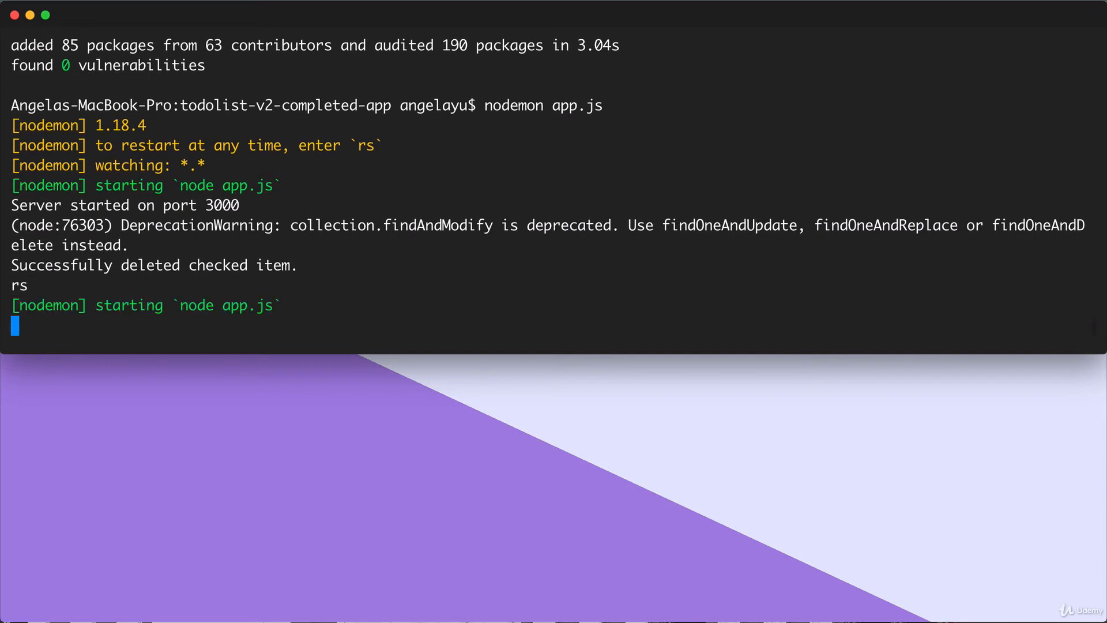
# Highlight the localhost:27017 MongoNetworkError, then return to Atlas's Connect Your Application dialog.
pyautogui.scroll(3, 327, 202)
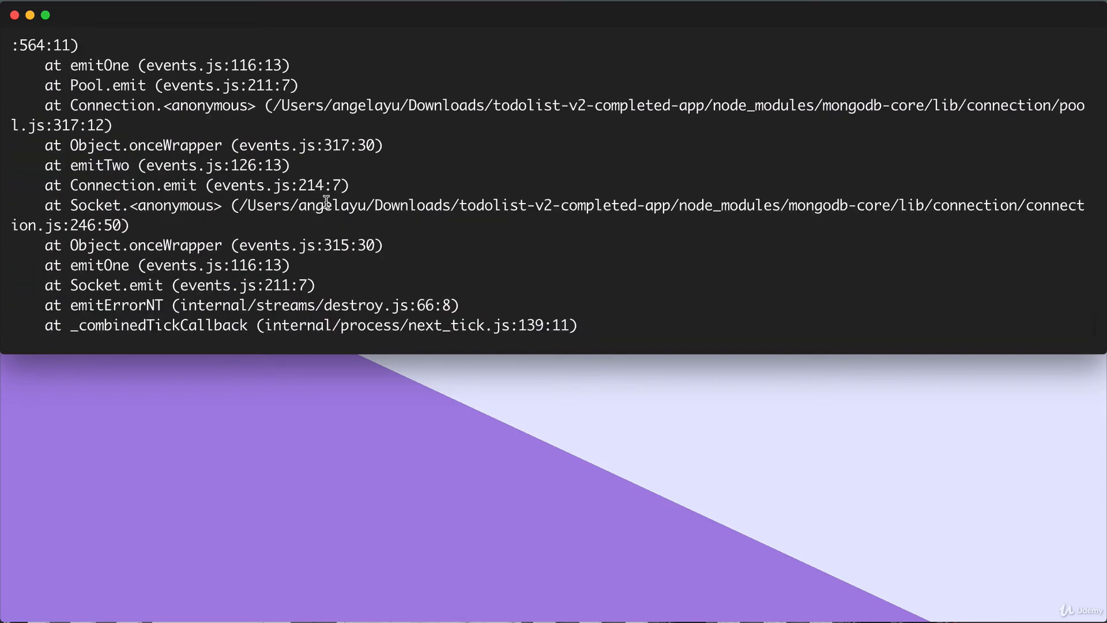
pyautogui.scroll(3, 326, 202)
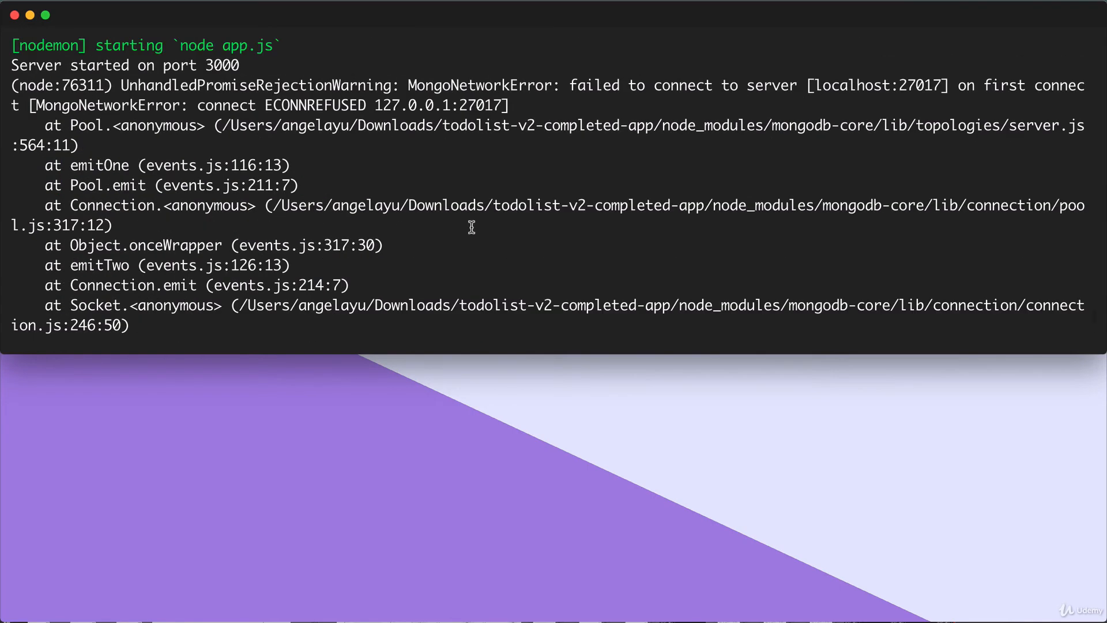
pyautogui.moveTo(407, 87); pyautogui.dragTo(1045, 82)
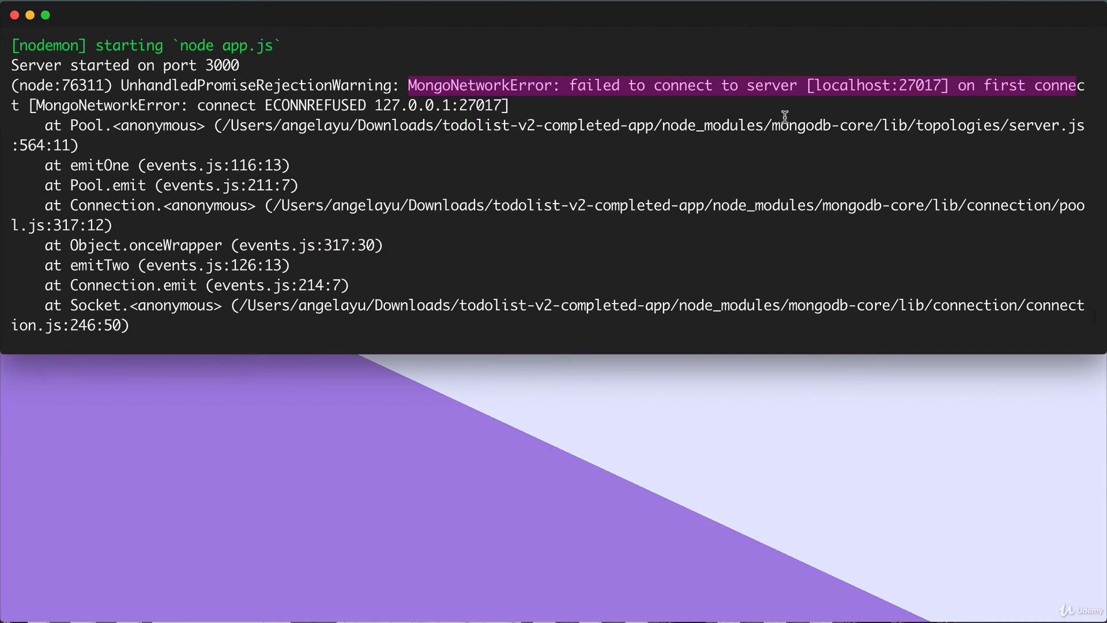
pyautogui.press('super+Tab')
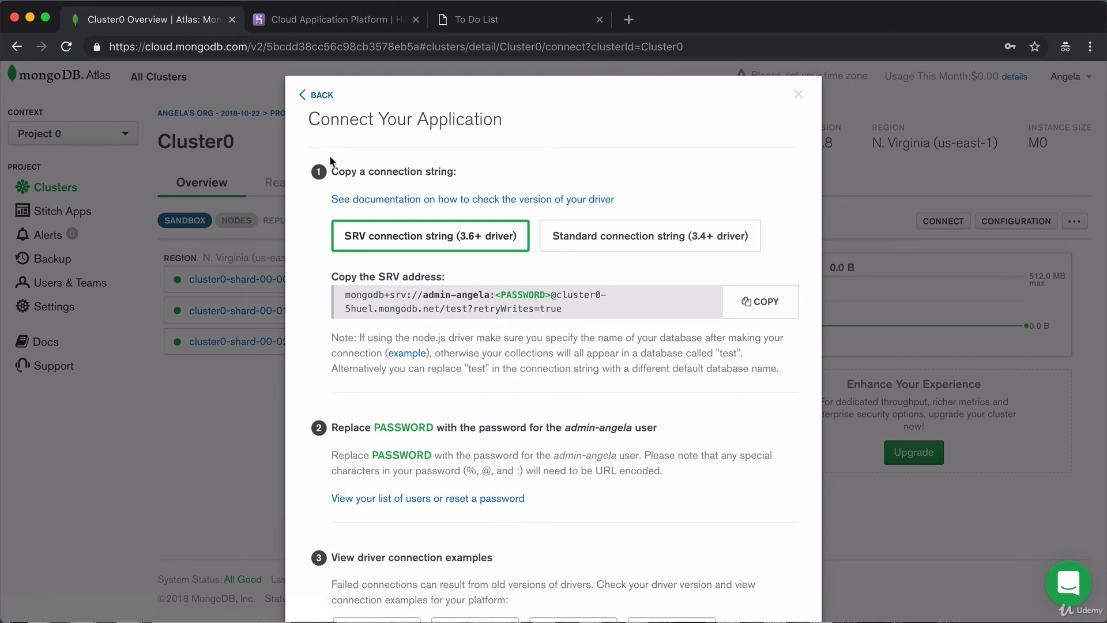
# Copy Cluster0's SRV connection string via Connect Your Application.
pyautogui.press('Escape')
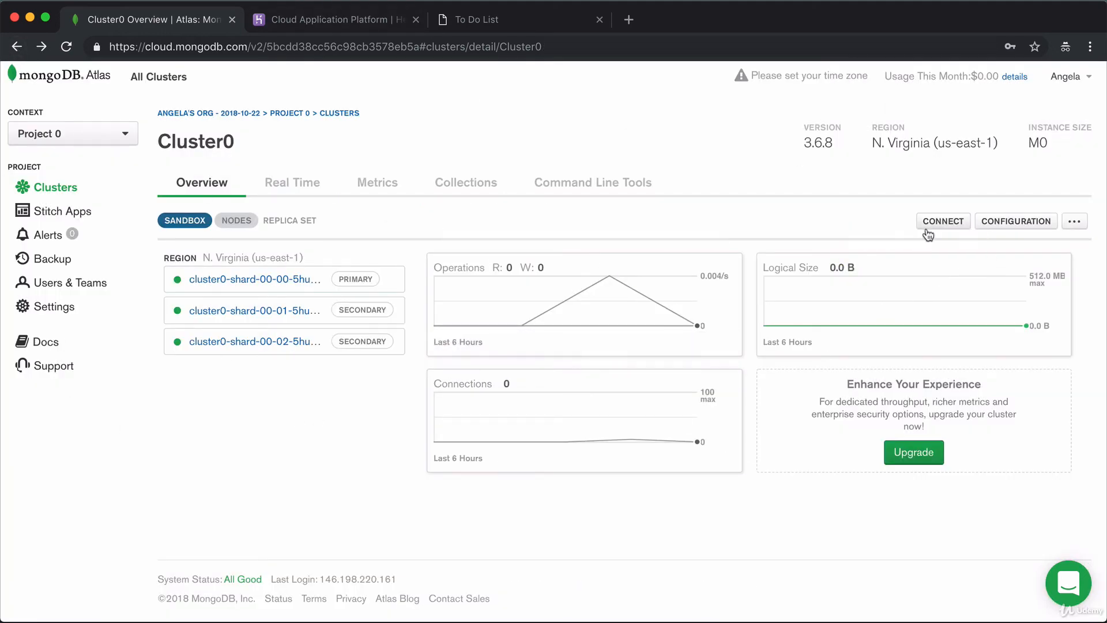
pyautogui.click(943, 221)
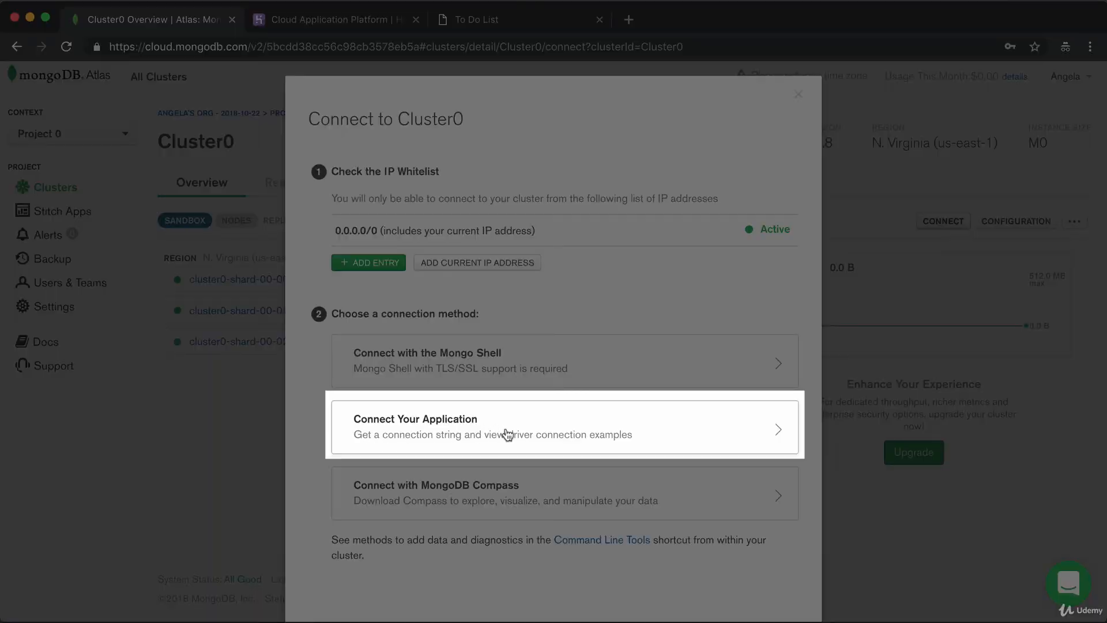
pyautogui.click(507, 433)
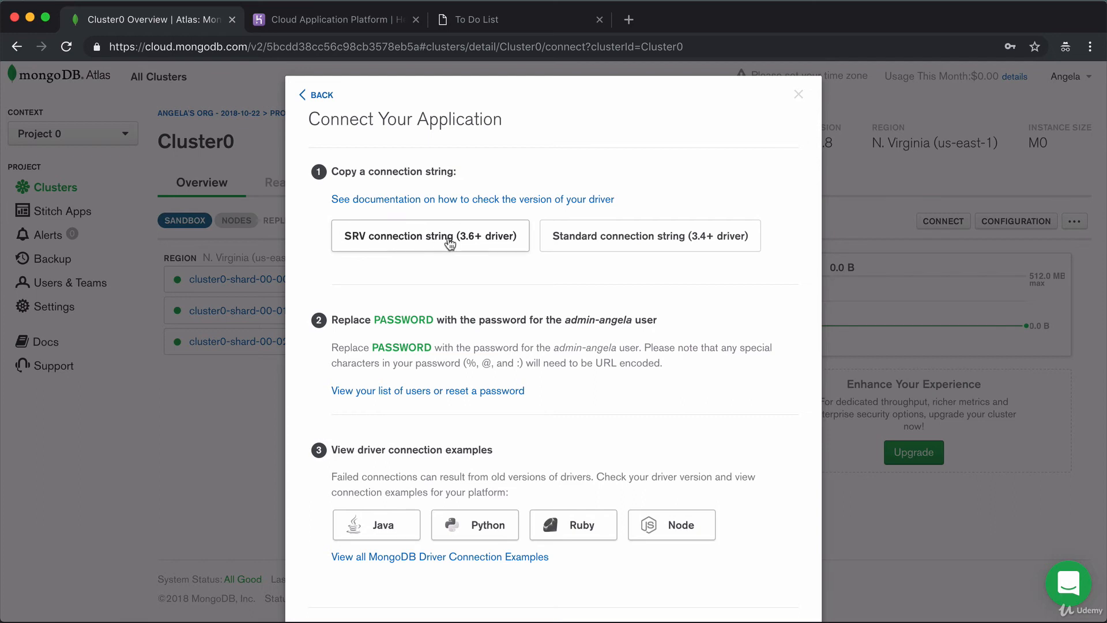
pyautogui.click(470, 237)
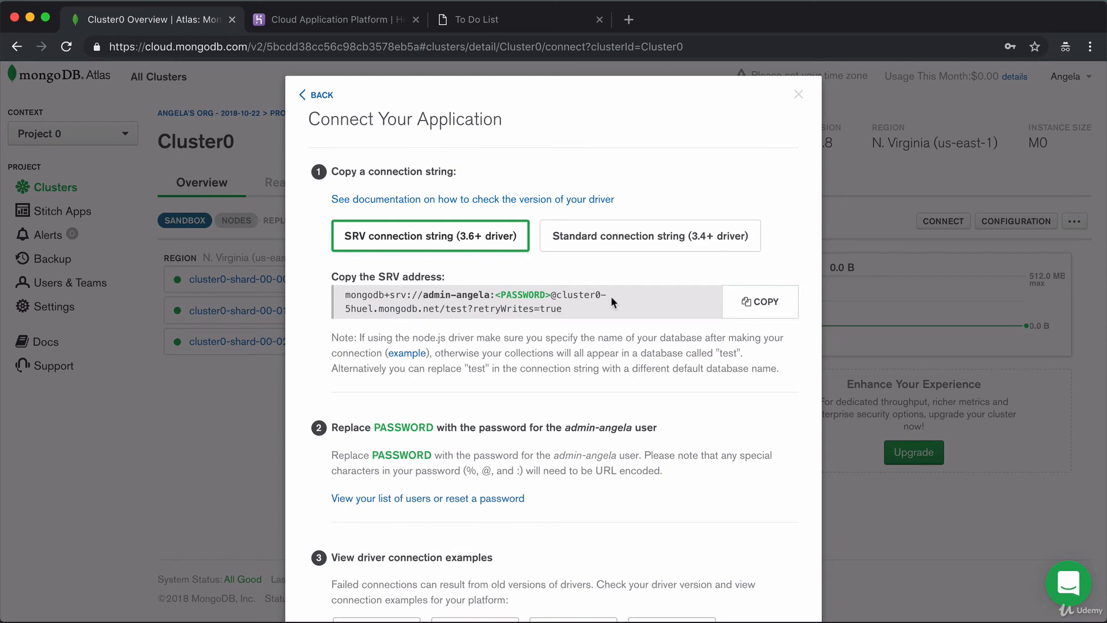
pyautogui.click(769, 306)
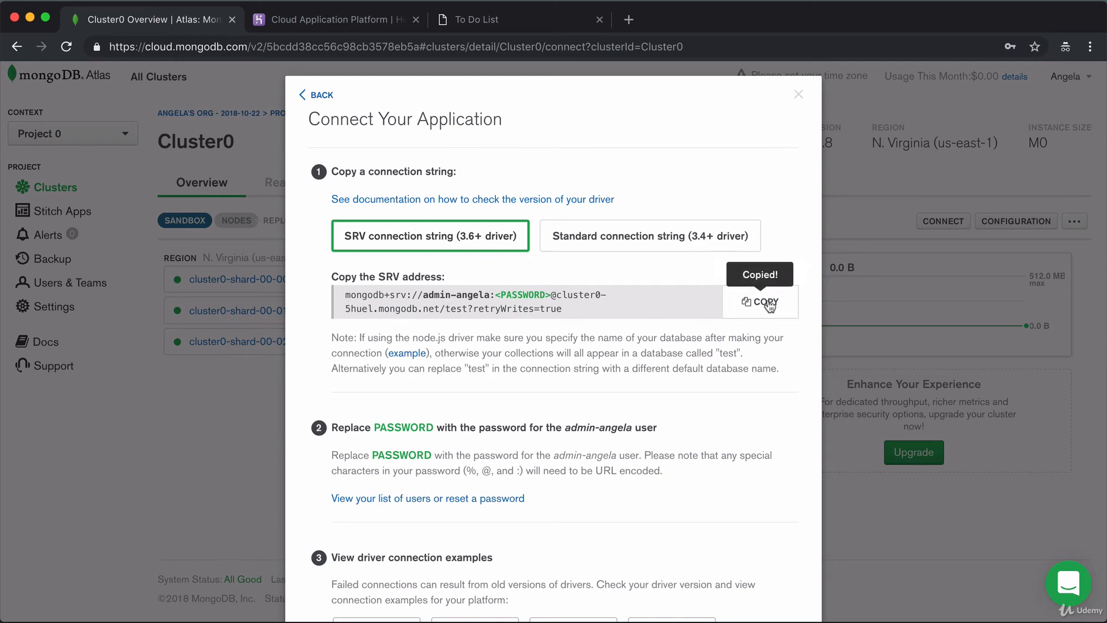
pyautogui.press('super+Tab')
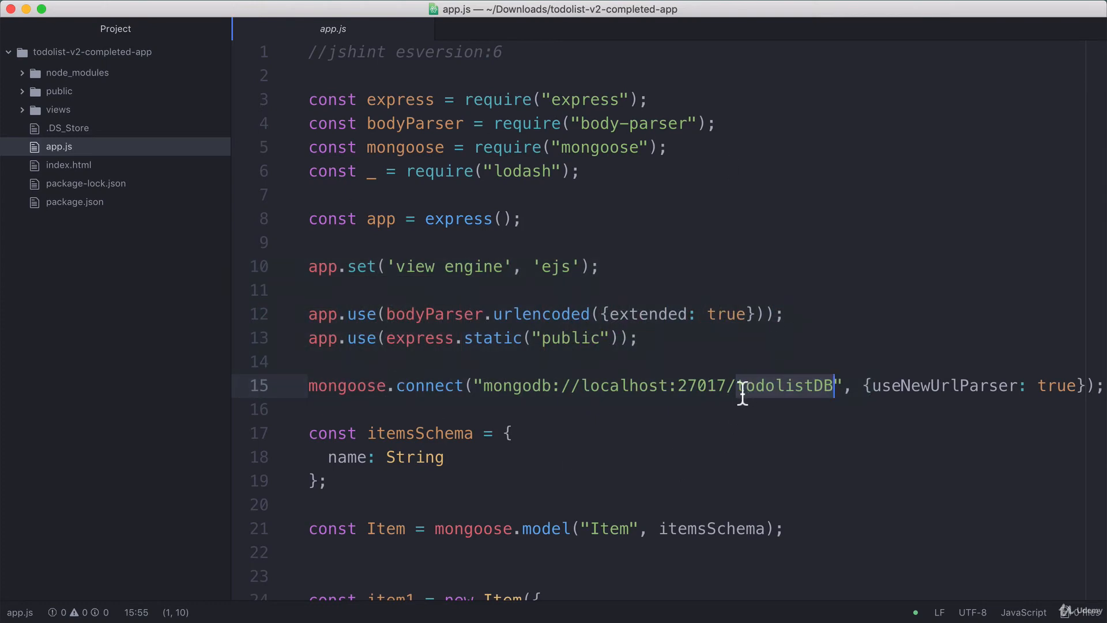
# Replace mongodb://localhost:27017 on line 15 with the pasted Atlas SRV string.
pyautogui.hscroll(5, 742, 392)
pyautogui.click(367, 393)
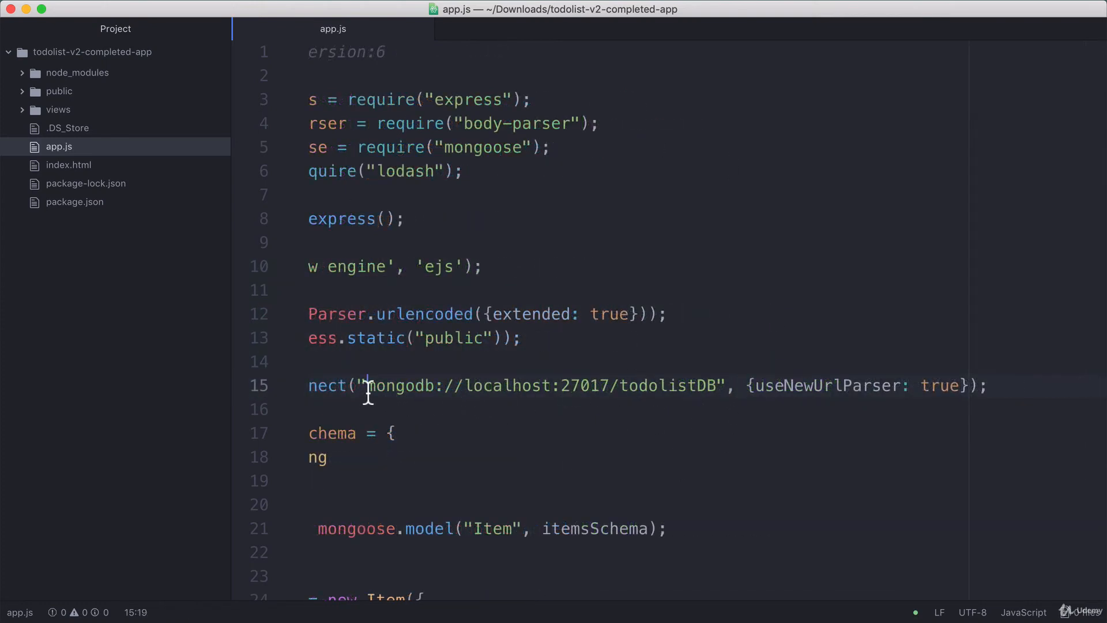
pyautogui.moveTo(367, 393); pyautogui.dragTo(621, 401)
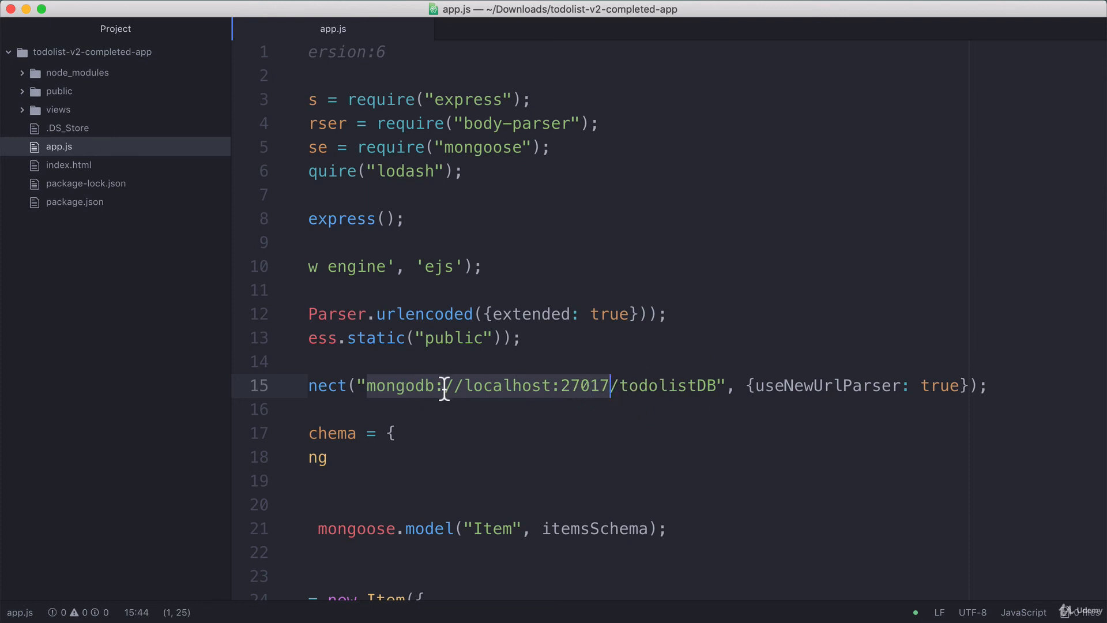
pyautogui.press('super+v')
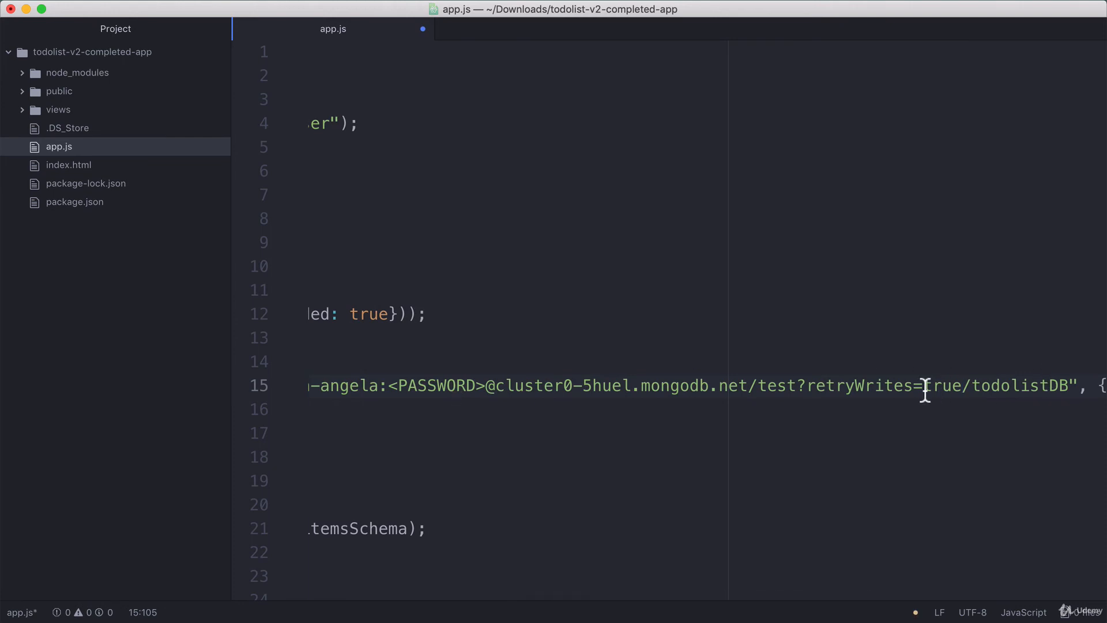
# Highlight the mongodb.net host, username and password placeholder in the pasted string.
pyautogui.hscroll(-5, 924, 390)
pyautogui.hscroll(3, 864, 390)
pyautogui.click(865, 390)
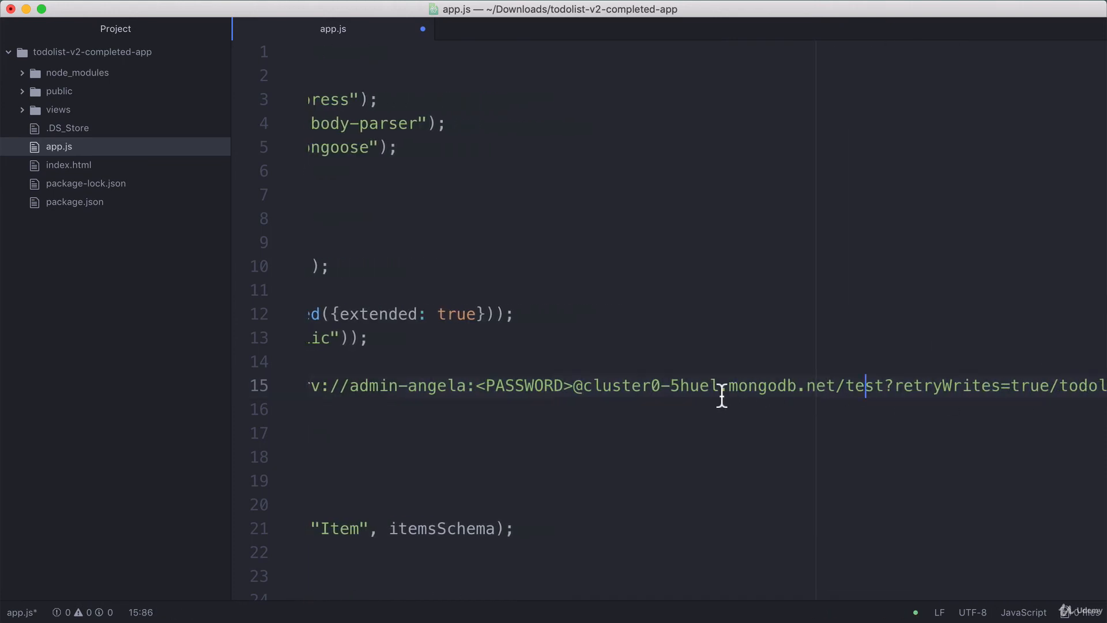
pyautogui.moveTo(727, 390); pyautogui.dragTo(837, 389)
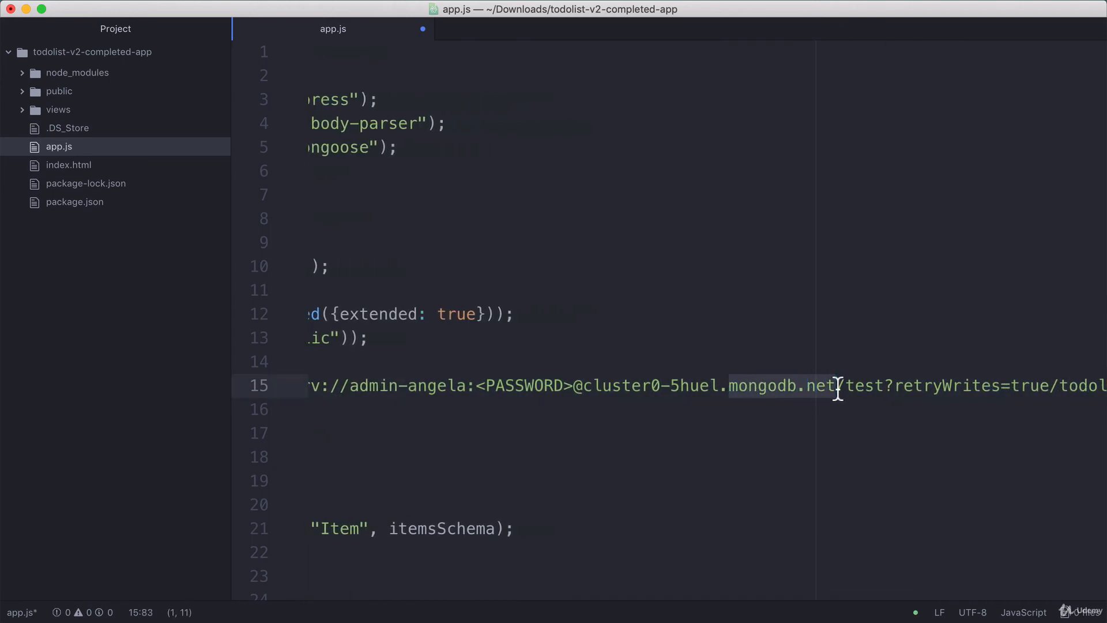
pyautogui.click(916, 388)
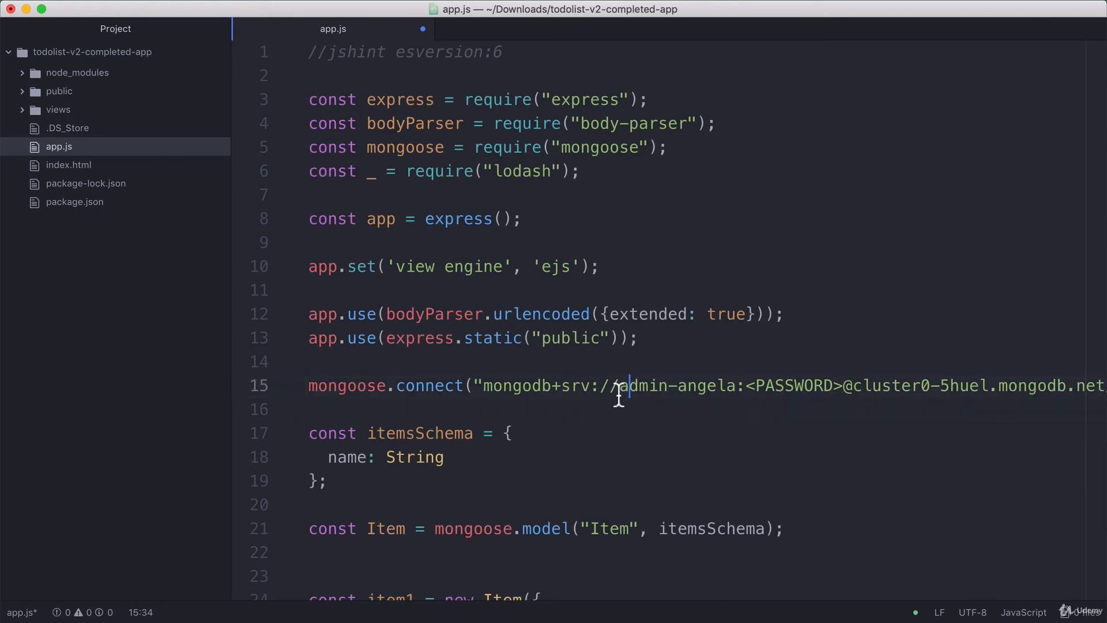
pyautogui.moveTo(621, 386); pyautogui.dragTo(843, 391)
pyautogui.click(561, 387)
pyautogui.moveTo(747, 388); pyautogui.dragTo(844, 397)
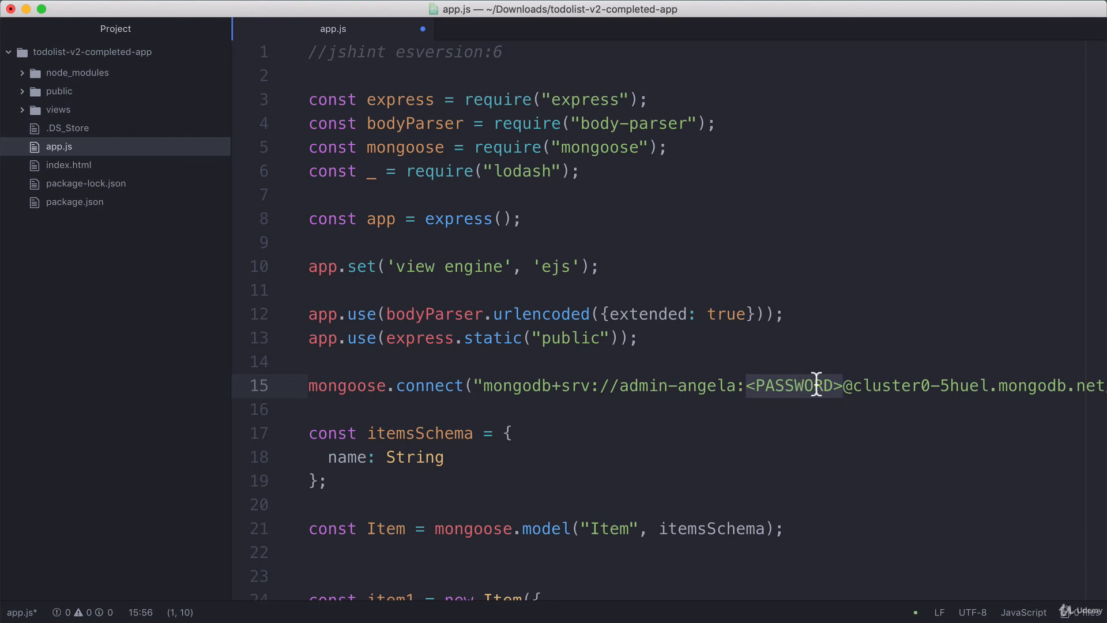
pyautogui.moveTo(619, 390); pyautogui.dragTo(841, 392)
# Replace the <PASSWORD> placeholder with the database user's password.
pyautogui.click(750, 395)
pyautogui.moveTo(749, 397); pyautogui.dragTo(846, 397)
pyautogui.write('Test-123')
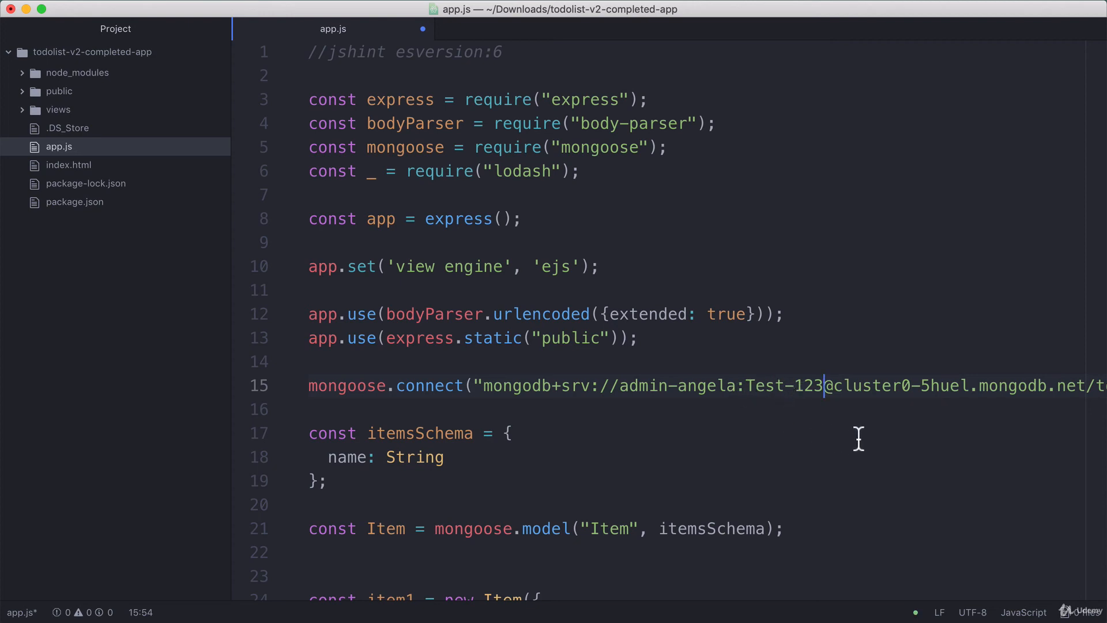
# Delete test?retryWrites=true/ so the URL ends mongodb.net/todolistDB, and save app.js.
pyautogui.moveTo(484, 385); pyautogui.dragTo(874, 382)
pyautogui.click(829, 387)
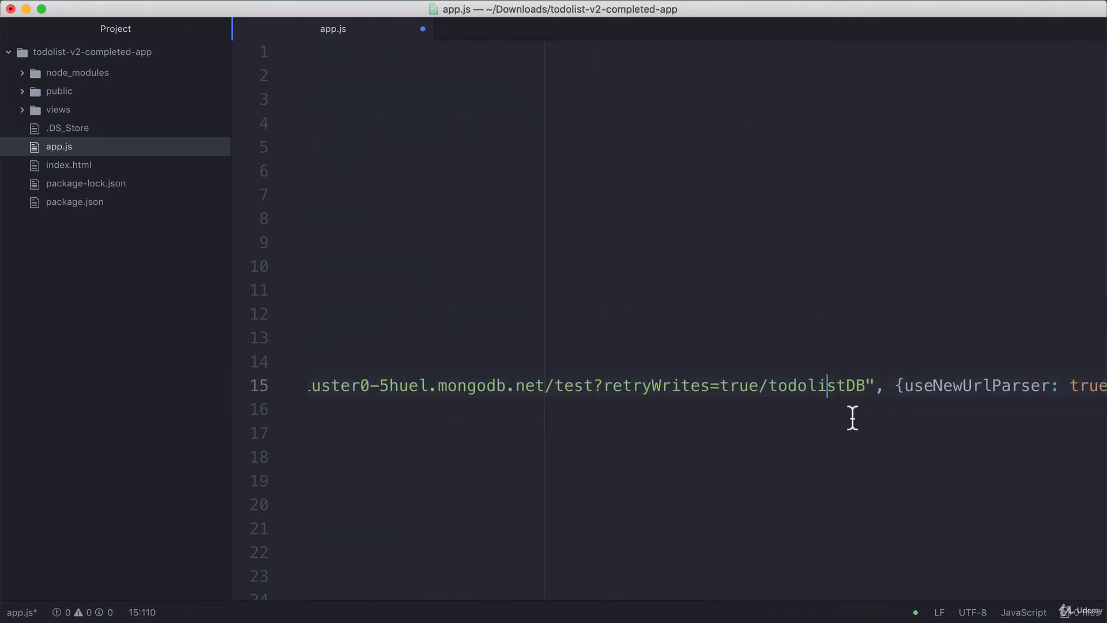
pyautogui.click(573, 389)
pyautogui.moveTo(760, 386); pyautogui.dragTo(866, 386)
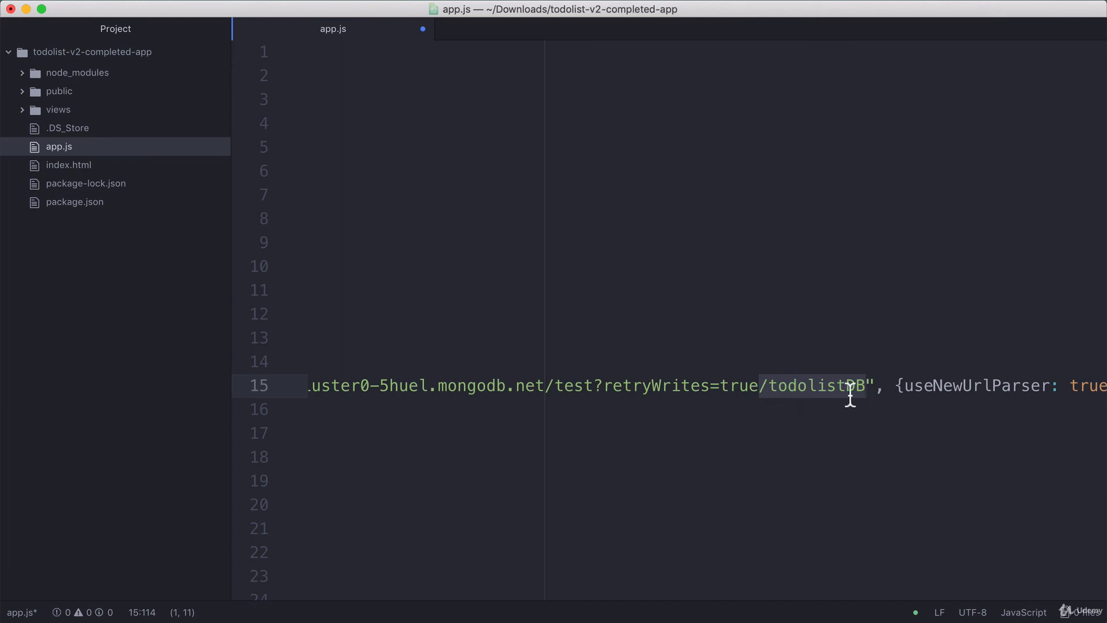
pyautogui.click(587, 392)
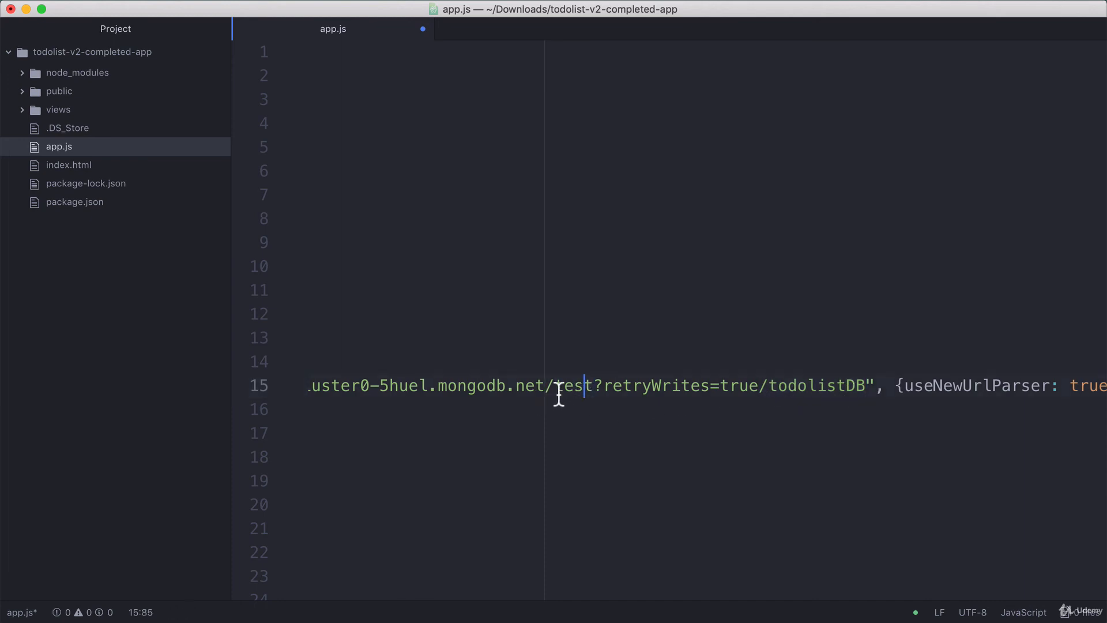
pyautogui.moveTo(555, 392); pyautogui.dragTo(592, 390)
pyautogui.moveTo(769, 389); pyautogui.dragTo(558, 397)
pyautogui.press('BackSpace')
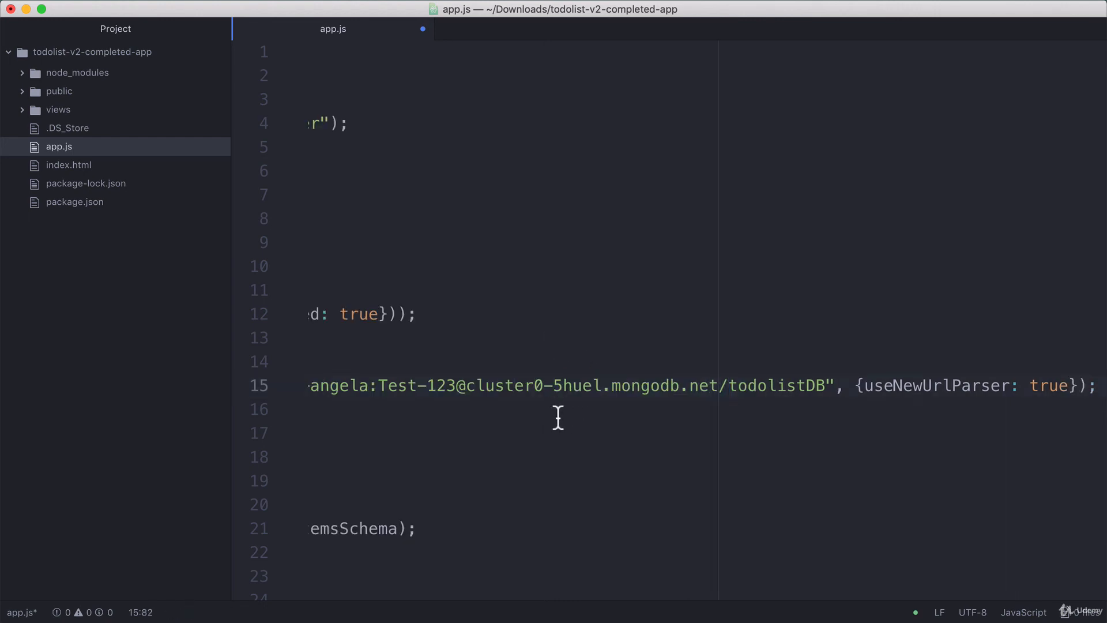
pyautogui.moveTo(731, 394); pyautogui.dragTo(826, 388)
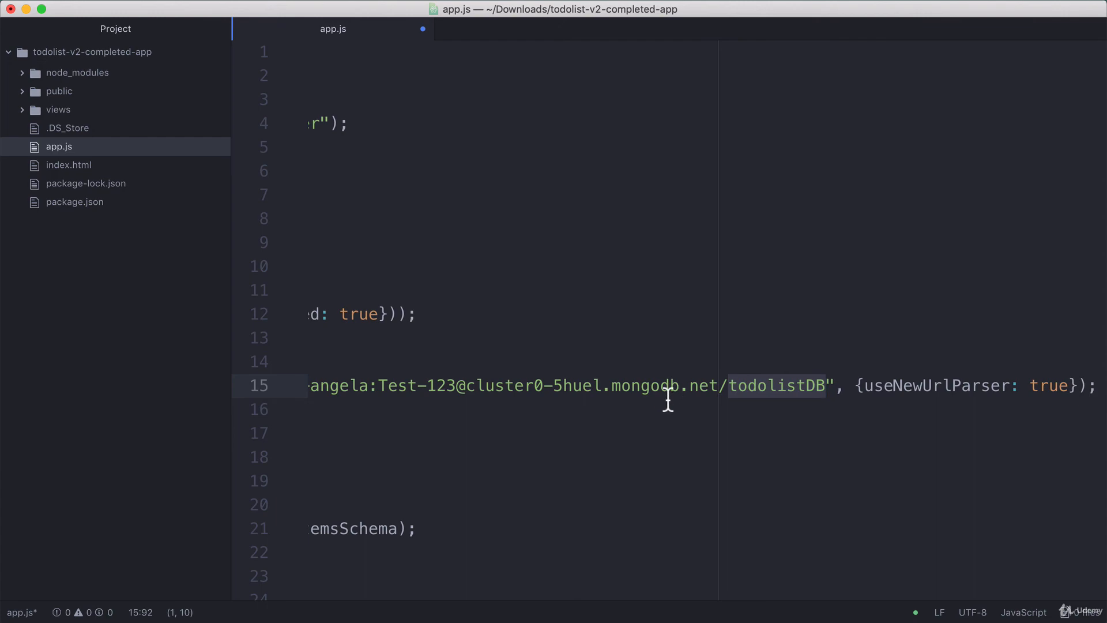
pyautogui.press('super+s')
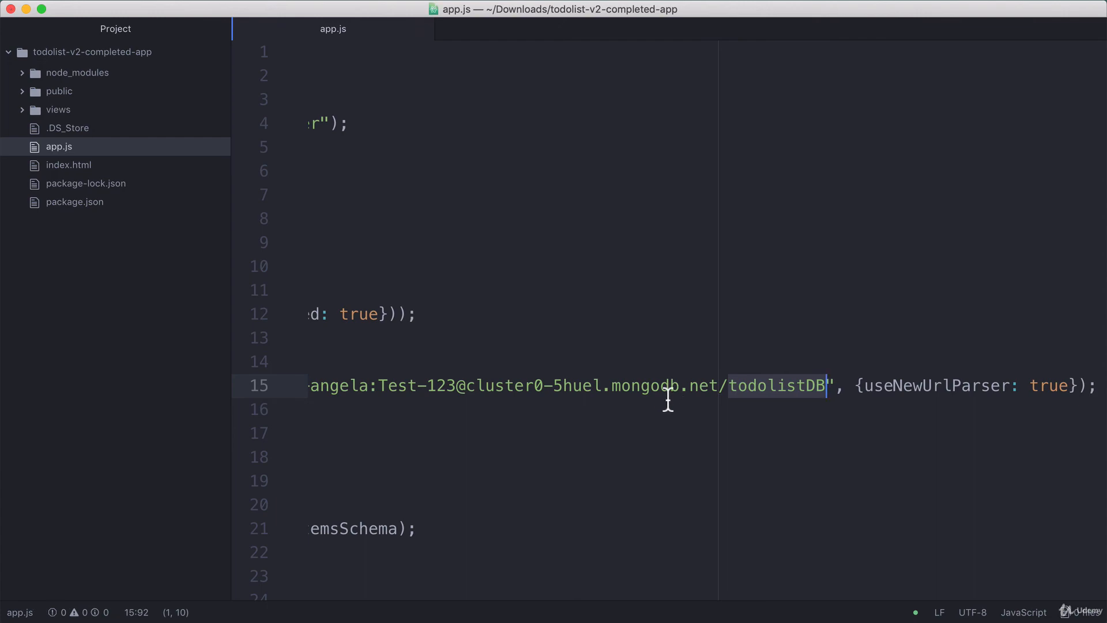
pyautogui.click(662, 397)
pyautogui.keyDown('shift'); pyautogui.click(254, 388); pyautogui.keyUp('shift')
# Restart the todolist server in Hyper with rs so it runs on port 3000.
pyautogui.press('super+Tab')
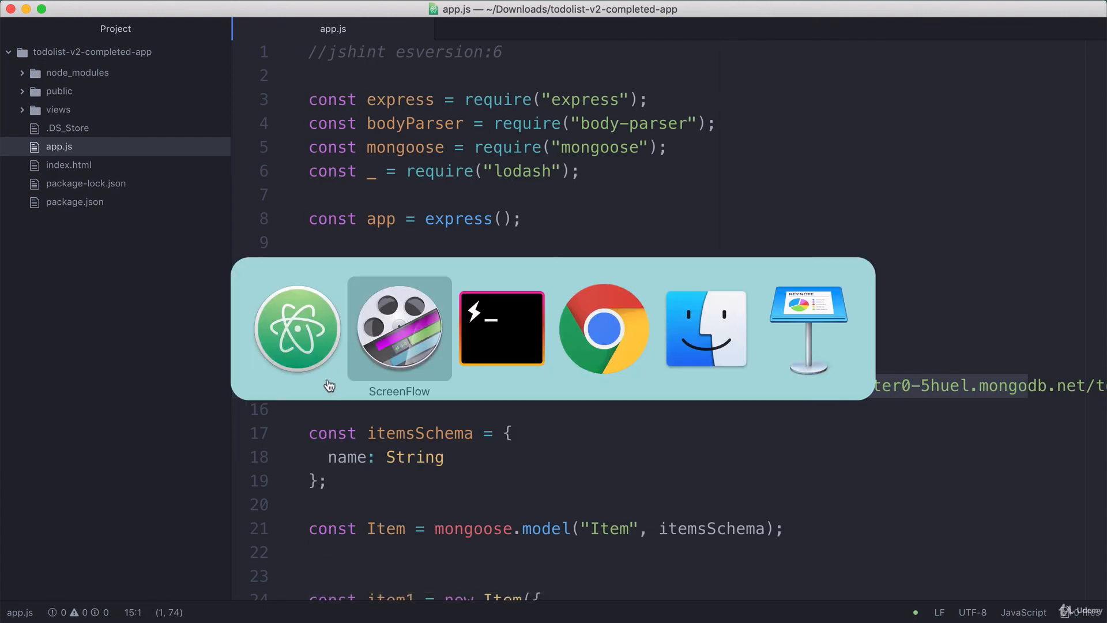
pyautogui.press('super+Tab')
pyautogui.write('rs')
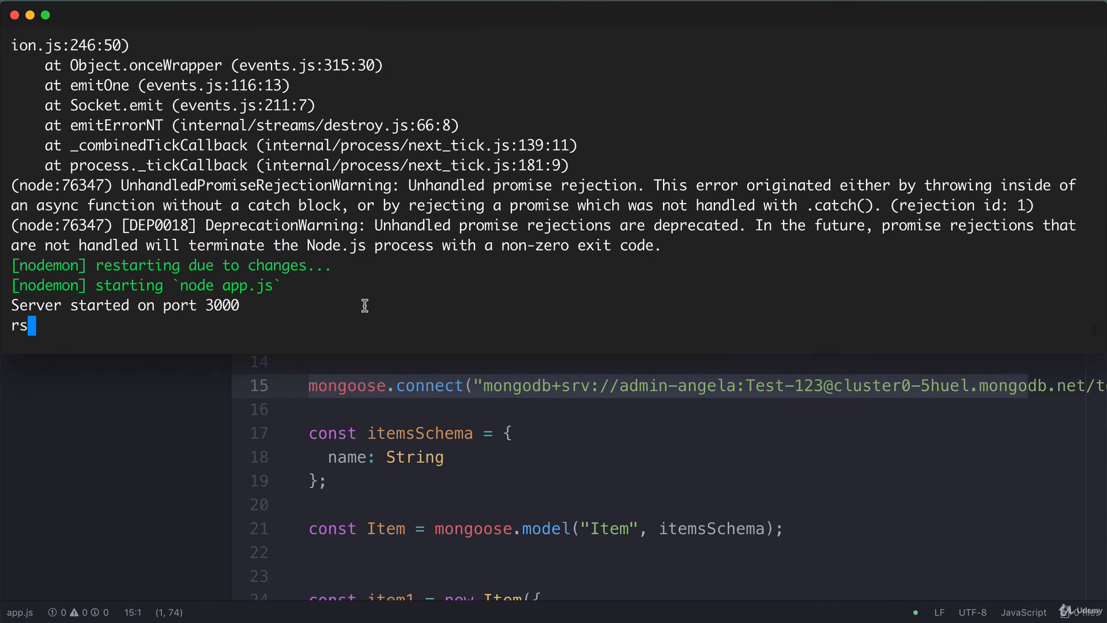
pyautogui.press('Return')
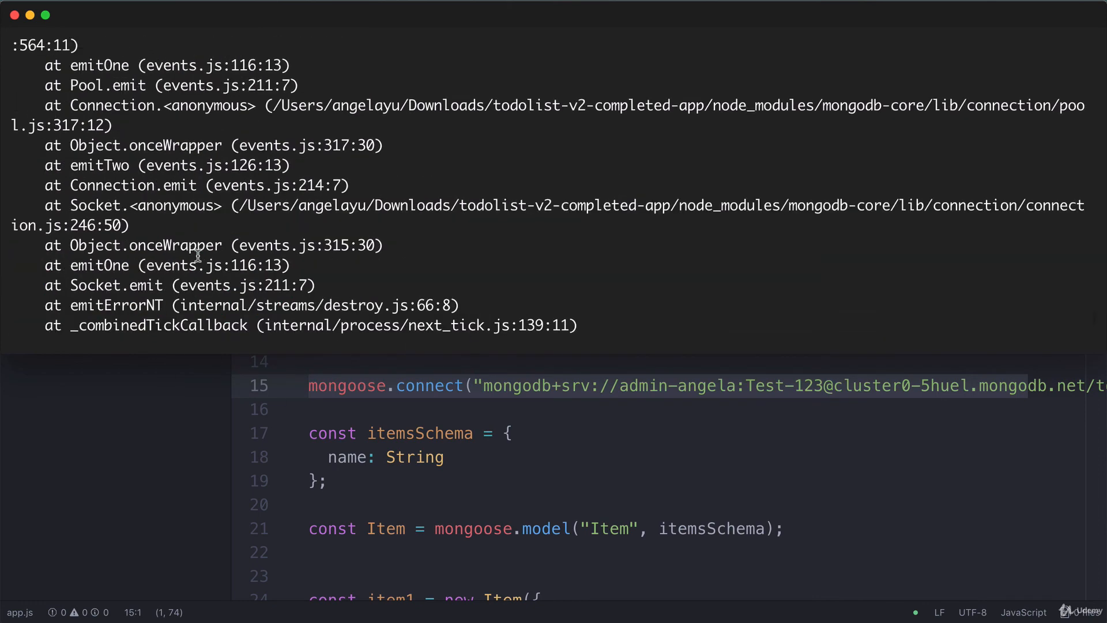
pyautogui.moveTo(570, 51); pyautogui.dragTo(853, 51)
pyautogui.scroll(-5, 463, 320)
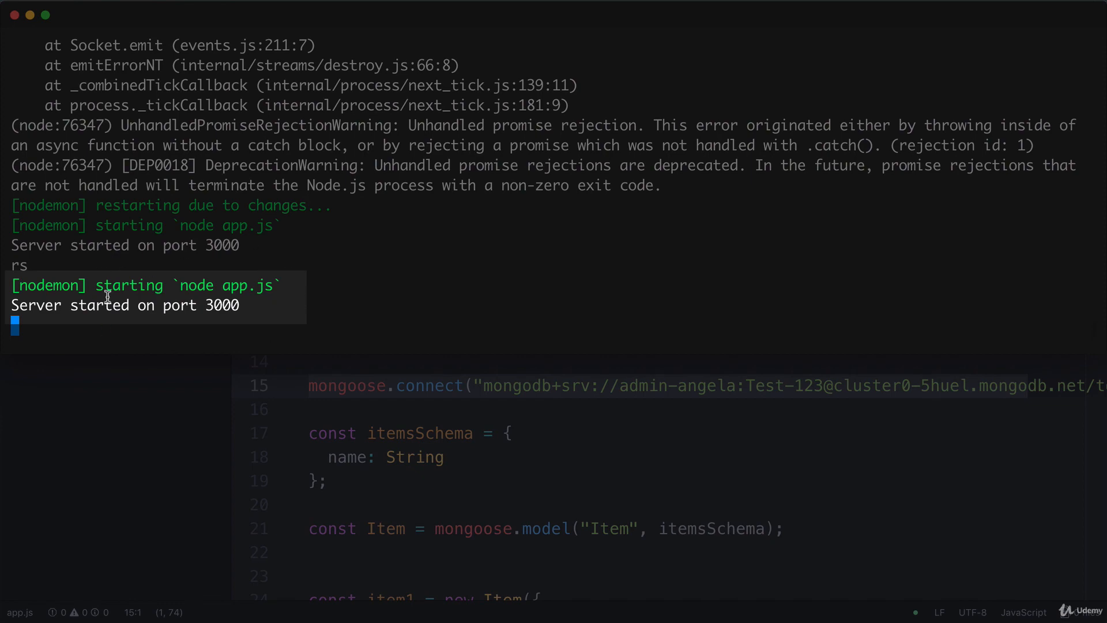
pyautogui.press('super+Tab')
pyautogui.press('super+Tab')
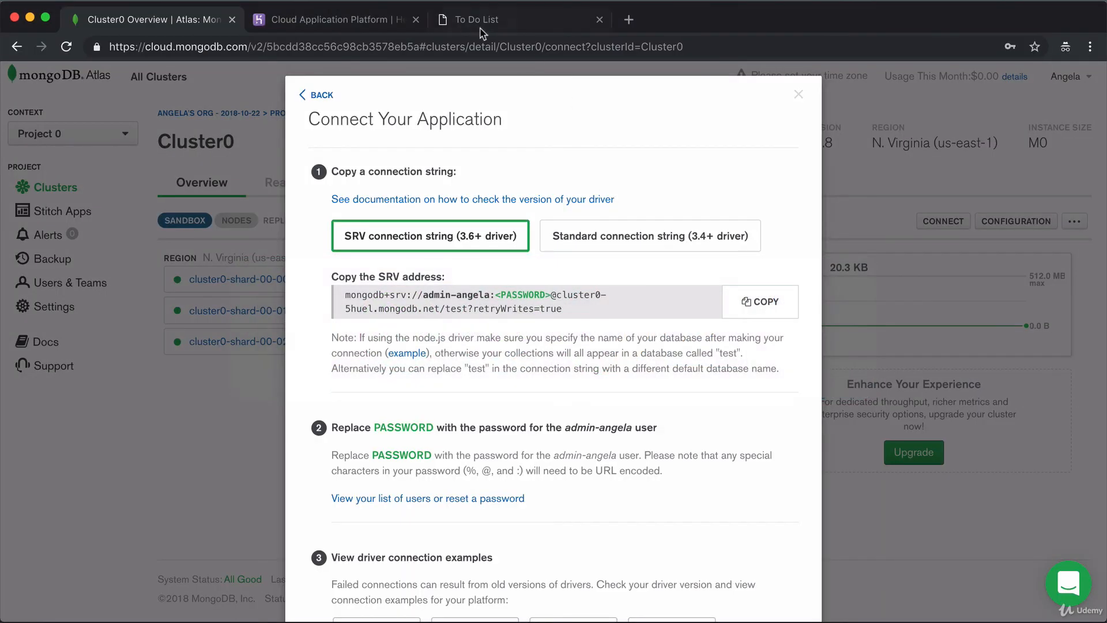
pyautogui.click(490, 21)
# Load localhost:3000 and add a new todo item typed as 'Trst Item'.
pyautogui.press('super+bracketleft')
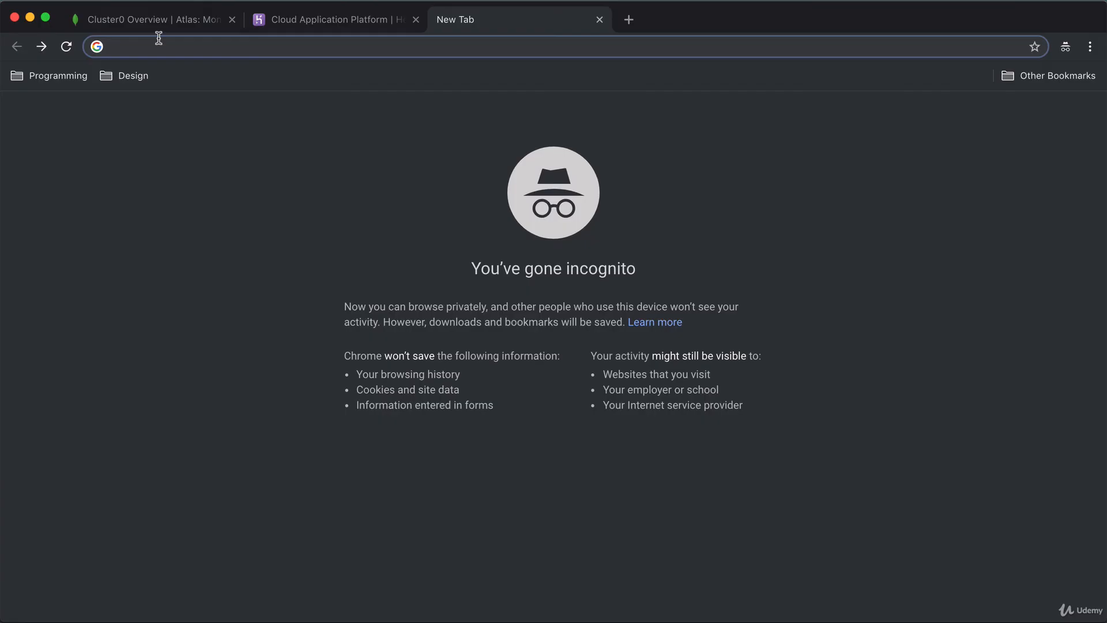
pyautogui.write('local')
pyautogui.press('Return')
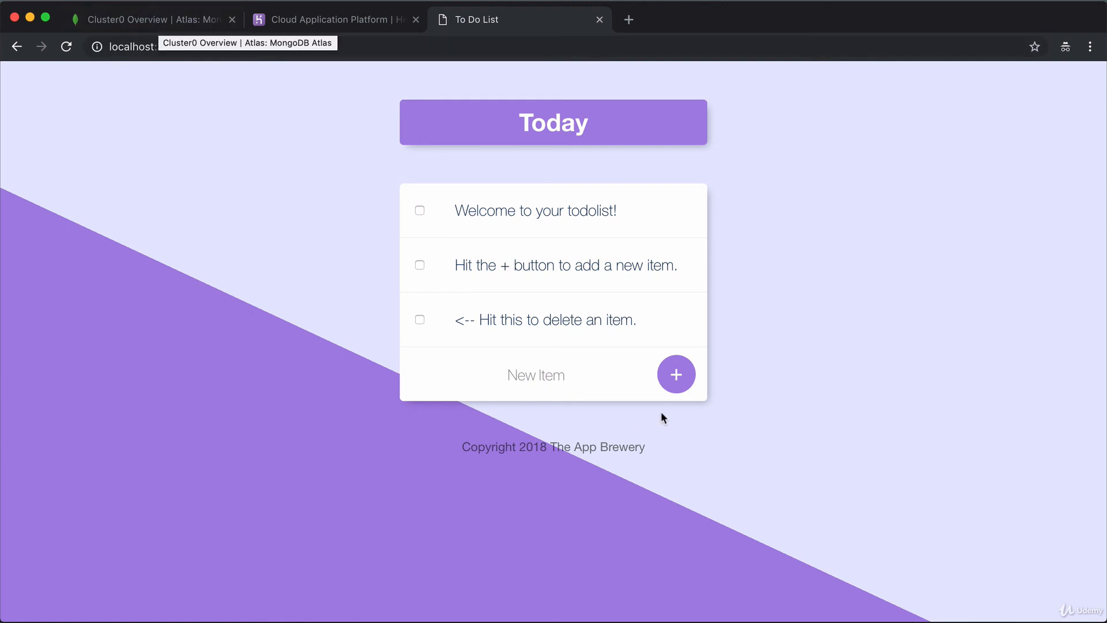
pyautogui.click(534, 374)
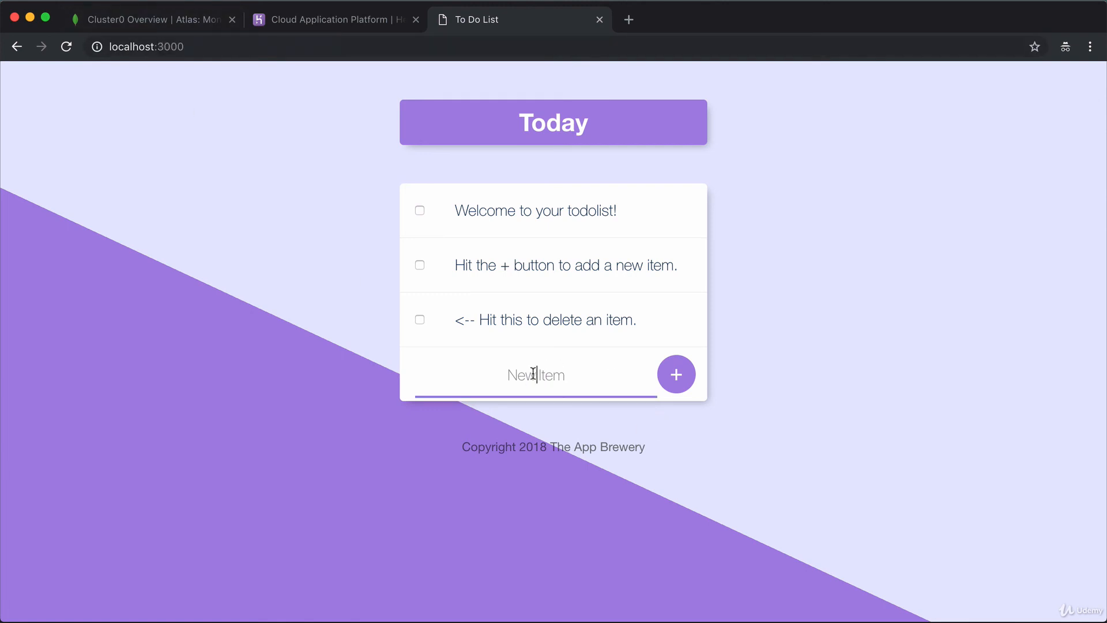
pyautogui.write('Tr')
pyautogui.write('st Item')
pyautogui.click(674, 376)
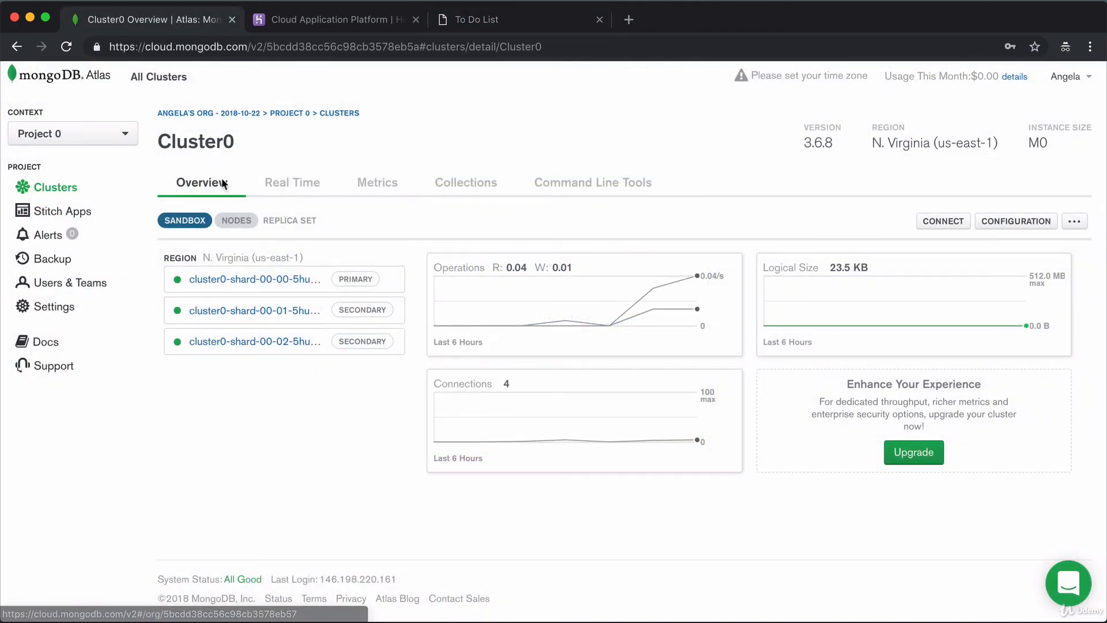
# Open Collections and view todolistDB.items with its four documents, including Test Item.
pyautogui.click(463, 183)
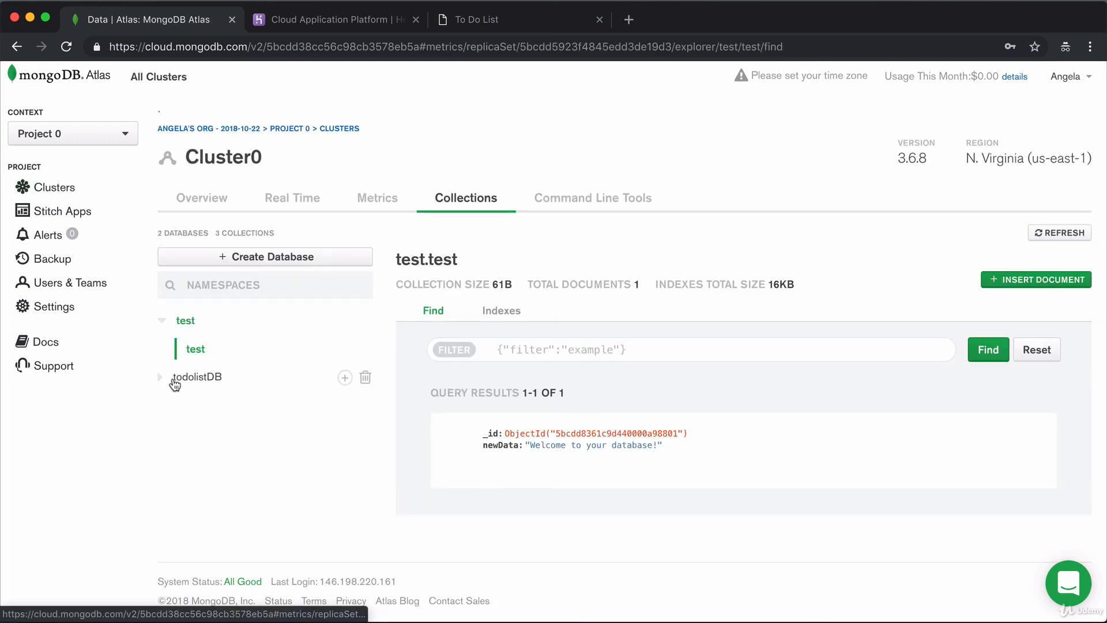
pyautogui.click(174, 380)
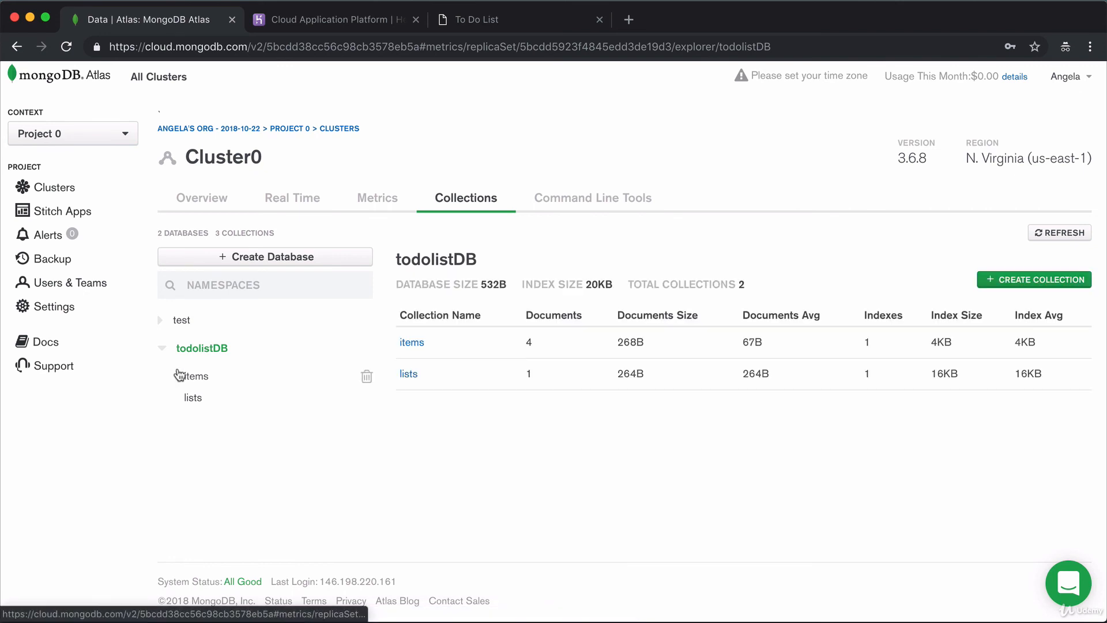
pyautogui.click(412, 343)
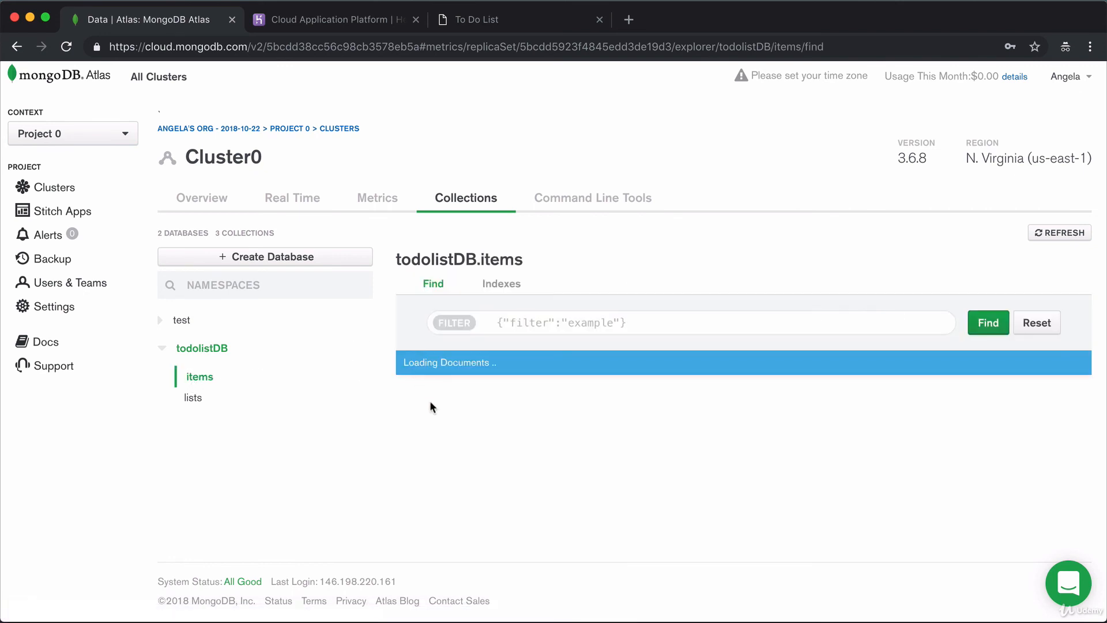
pyautogui.scroll(-5, 597, 404)
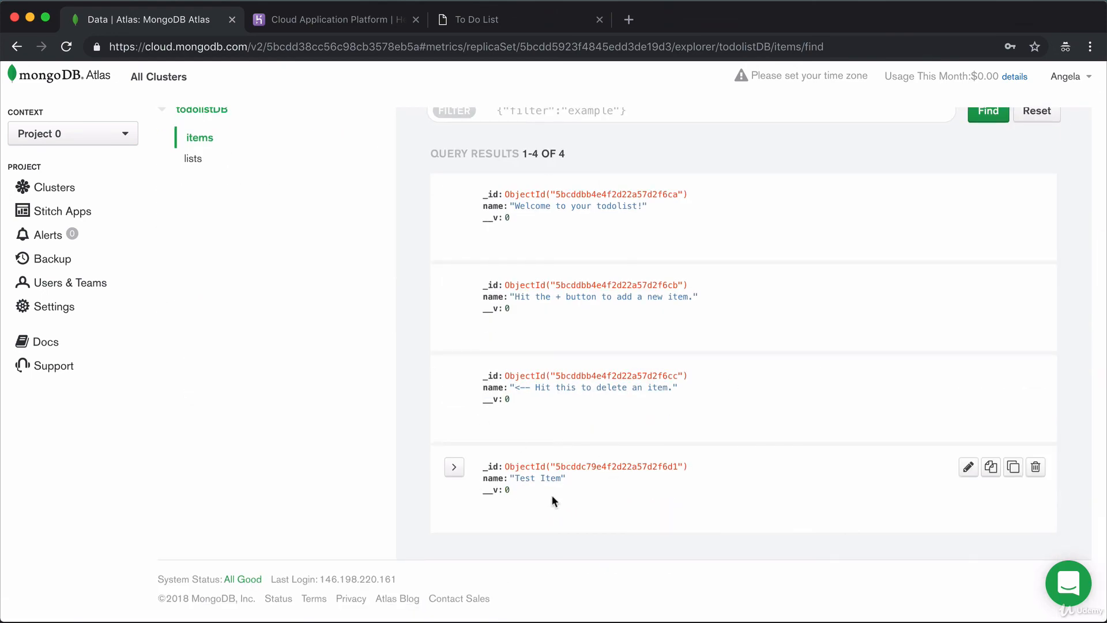
pyautogui.scroll(5, 674, 519)
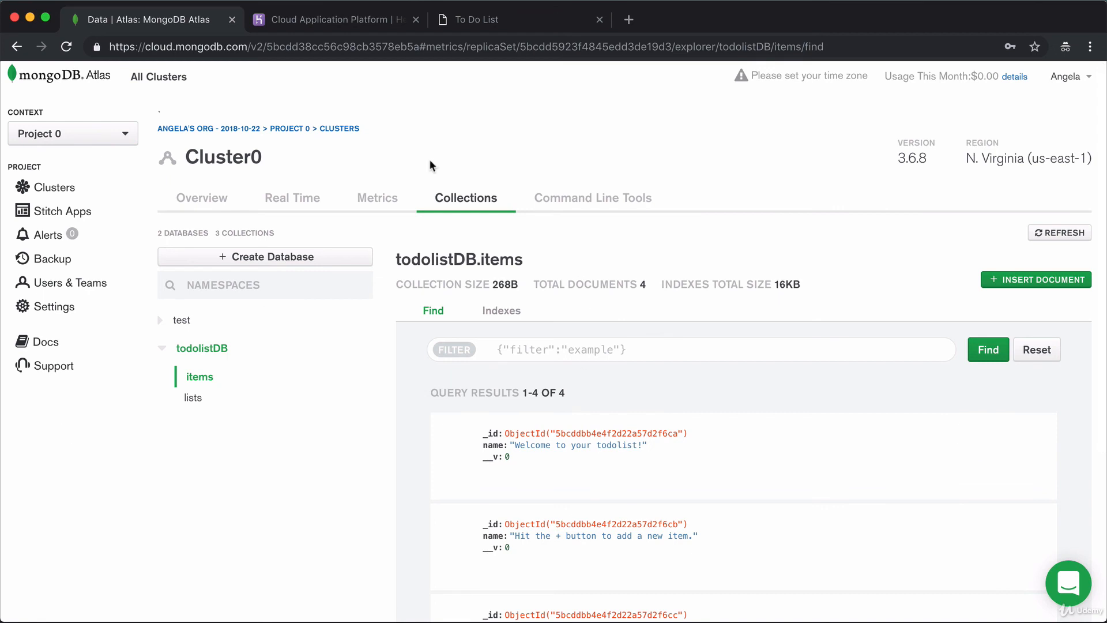